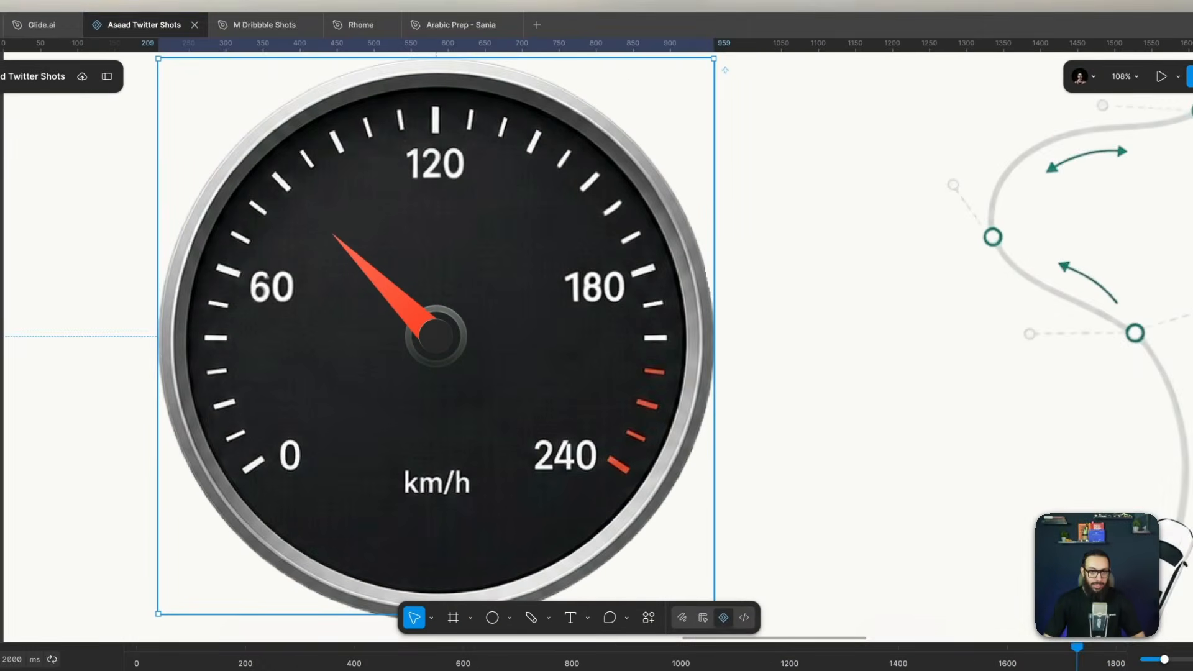
- Move the red needle's transform origin to the center of the dial hub, at X 374.51 and Y 374.51
click(426, 327)
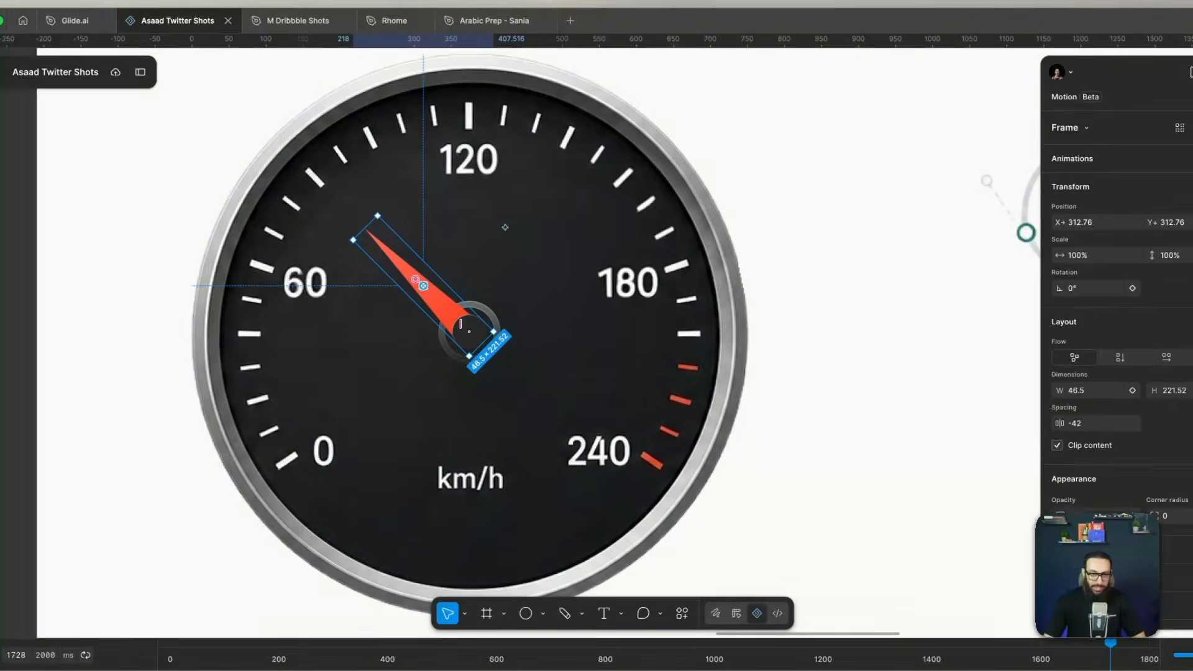
scroll(322, 297, up, 5)
drag(430, 284, 443, 301)
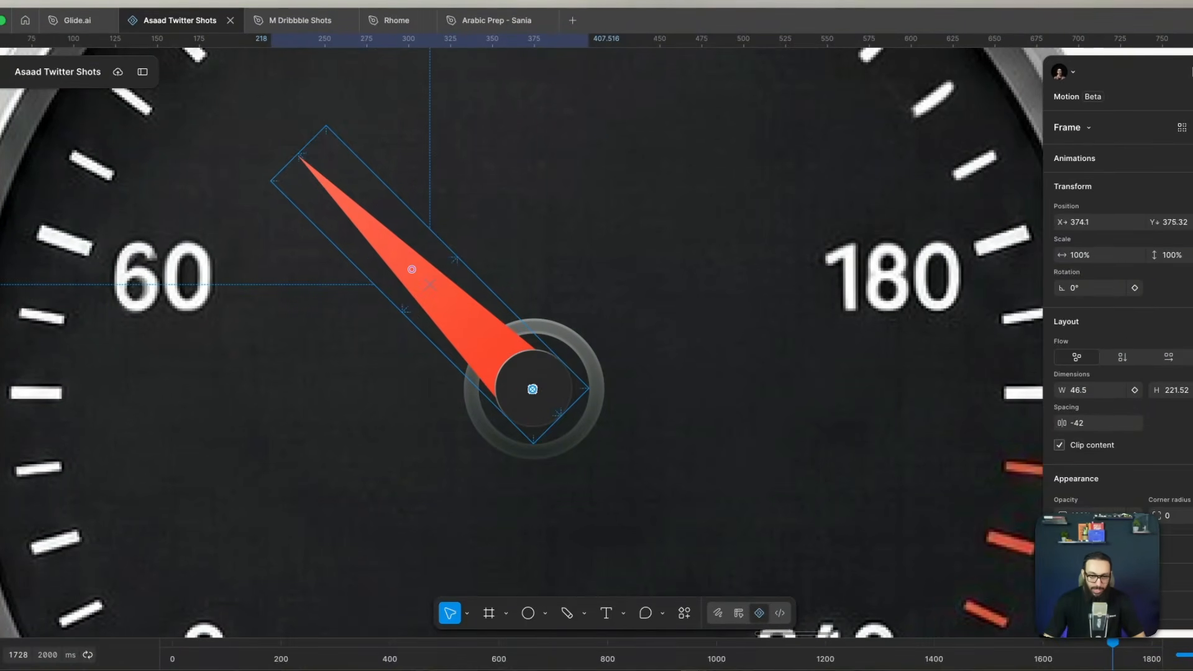
scroll(471, 208, up, 2)
scroll(471, 208, down, 6)
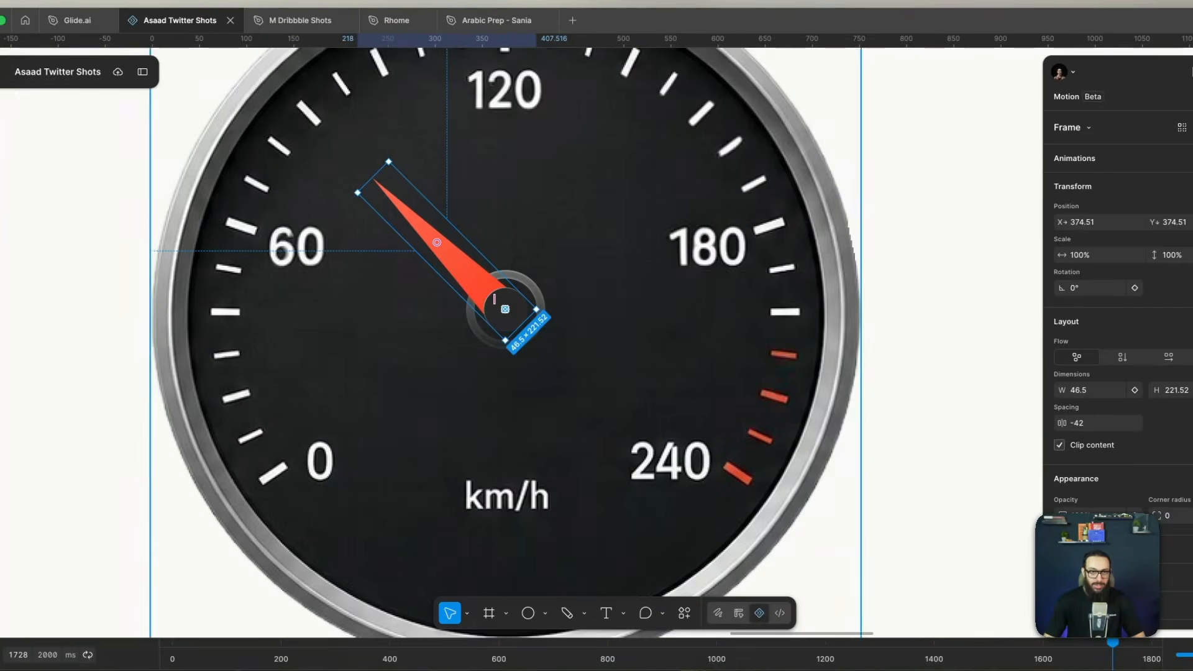
- Try rotating the needle around the hub, undo it, and rotate the needle to point toward the 0 mark
drag(387, 155, 687, 381)
key(super+z)
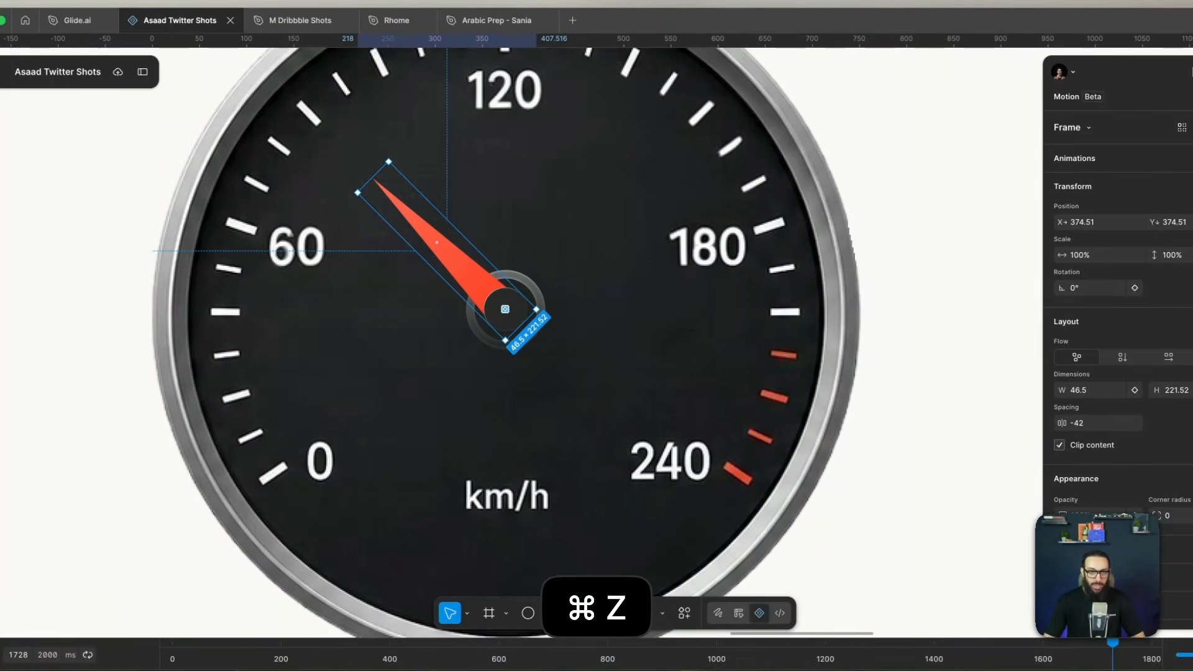
drag(386, 155, 345, 409)
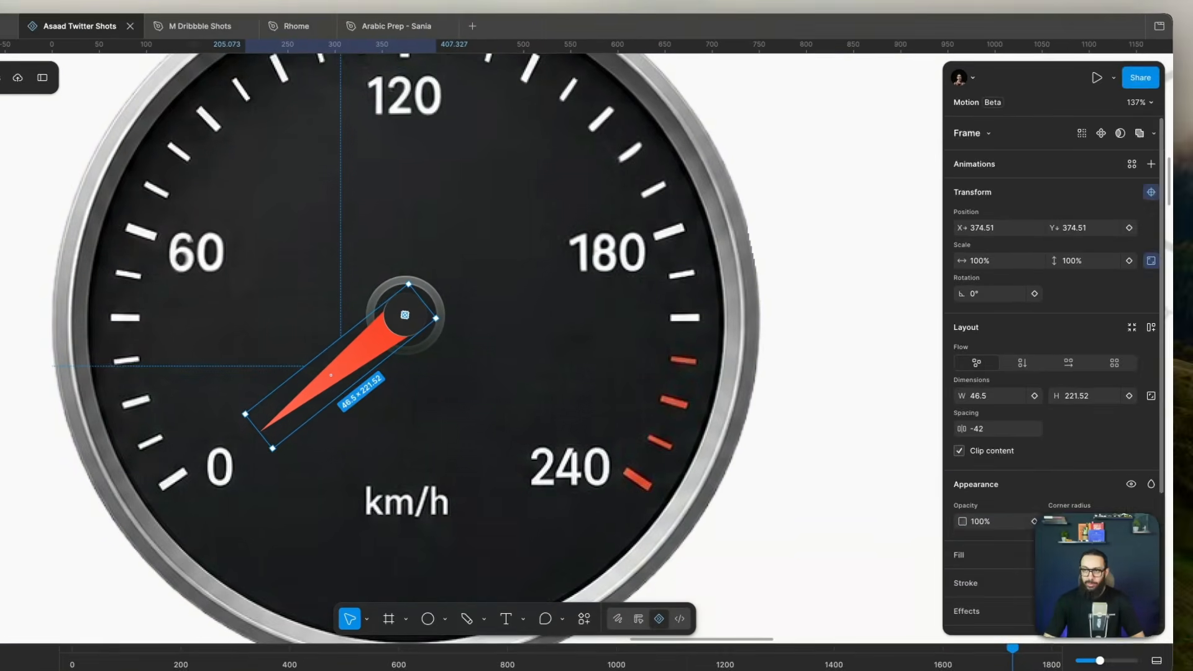
- Add a Rotation animation to the needle and set its type to Custom
click(1150, 164)
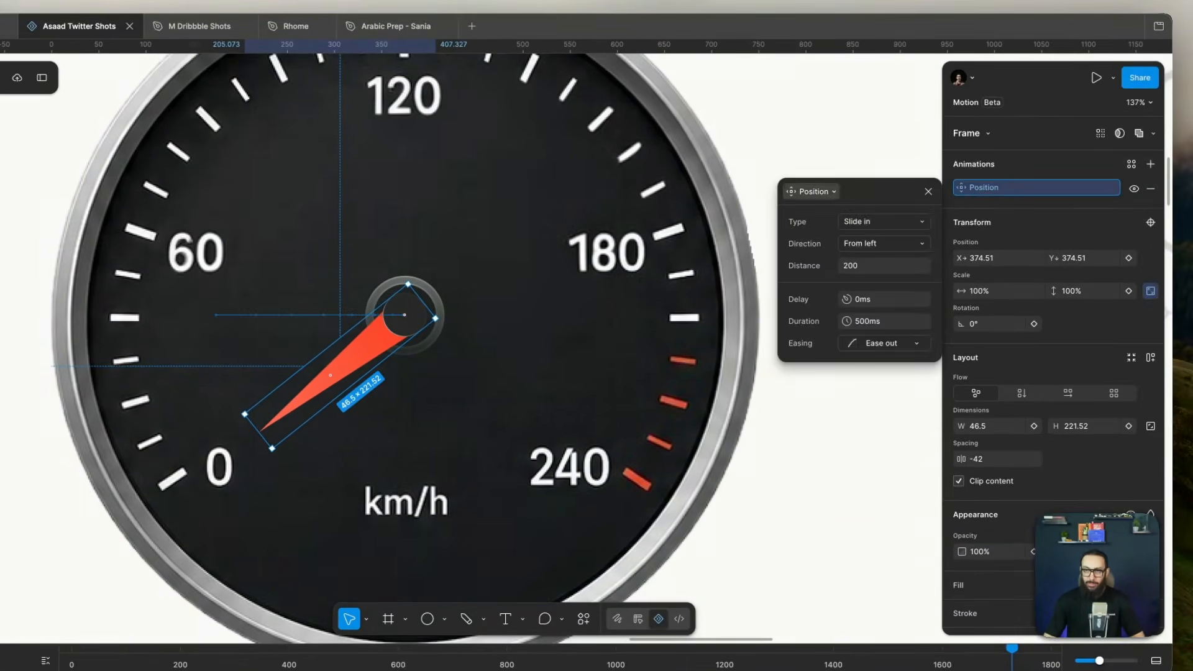
click(811, 192)
click(659, 259)
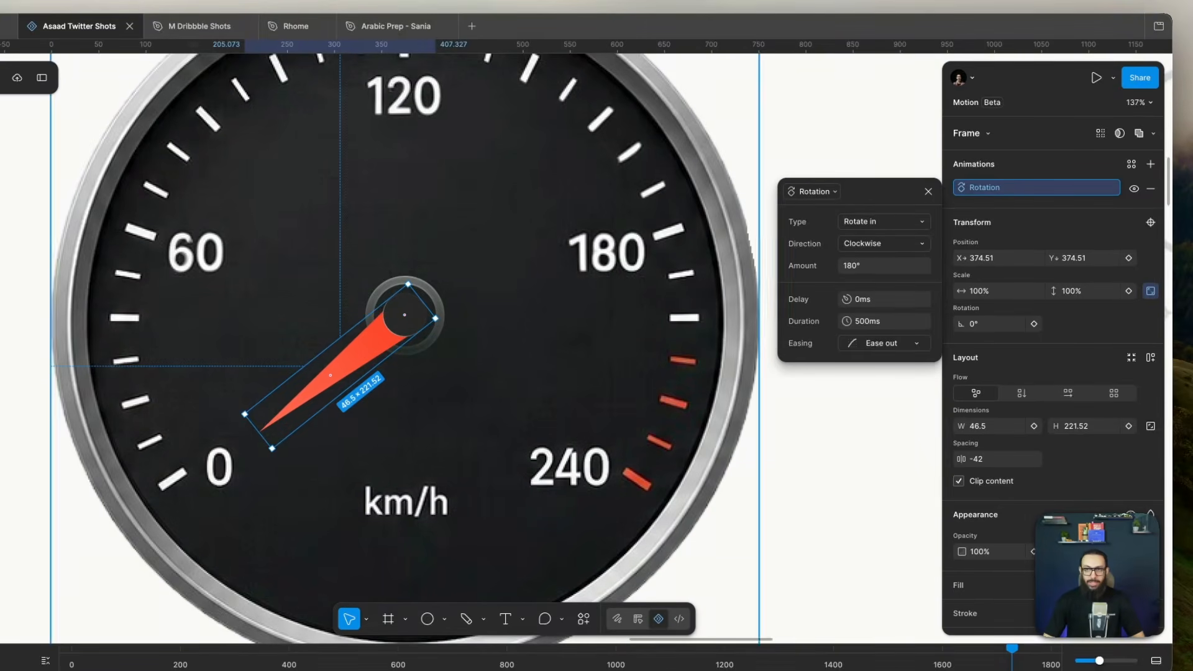
click(883, 221)
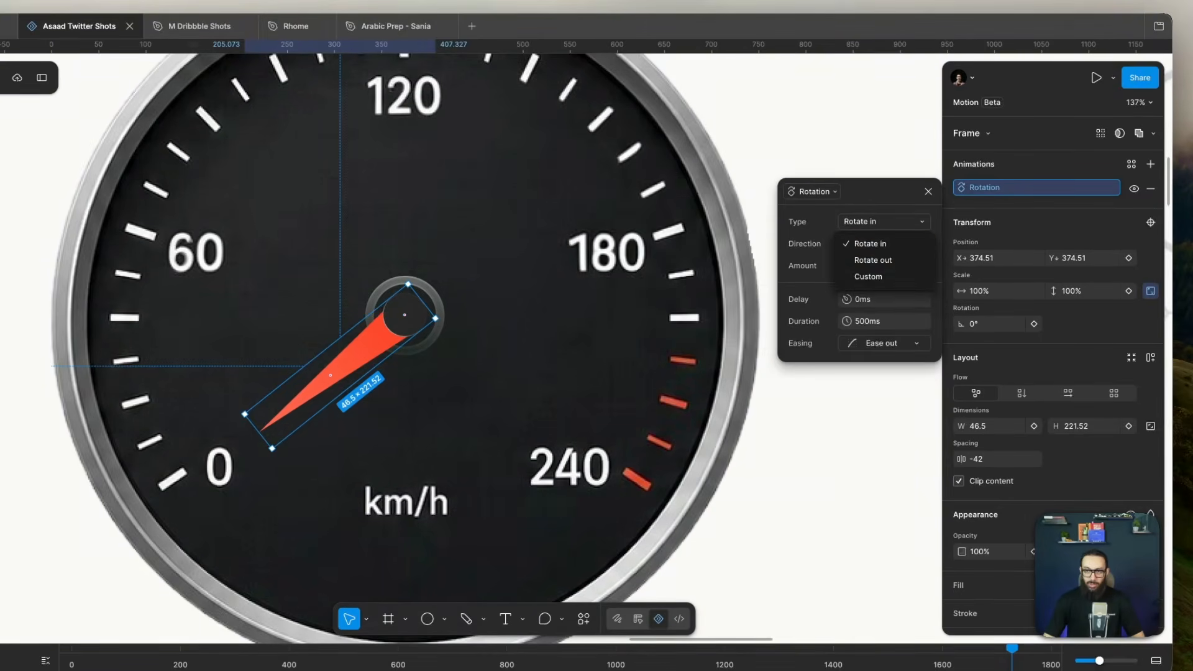
click(863, 274)
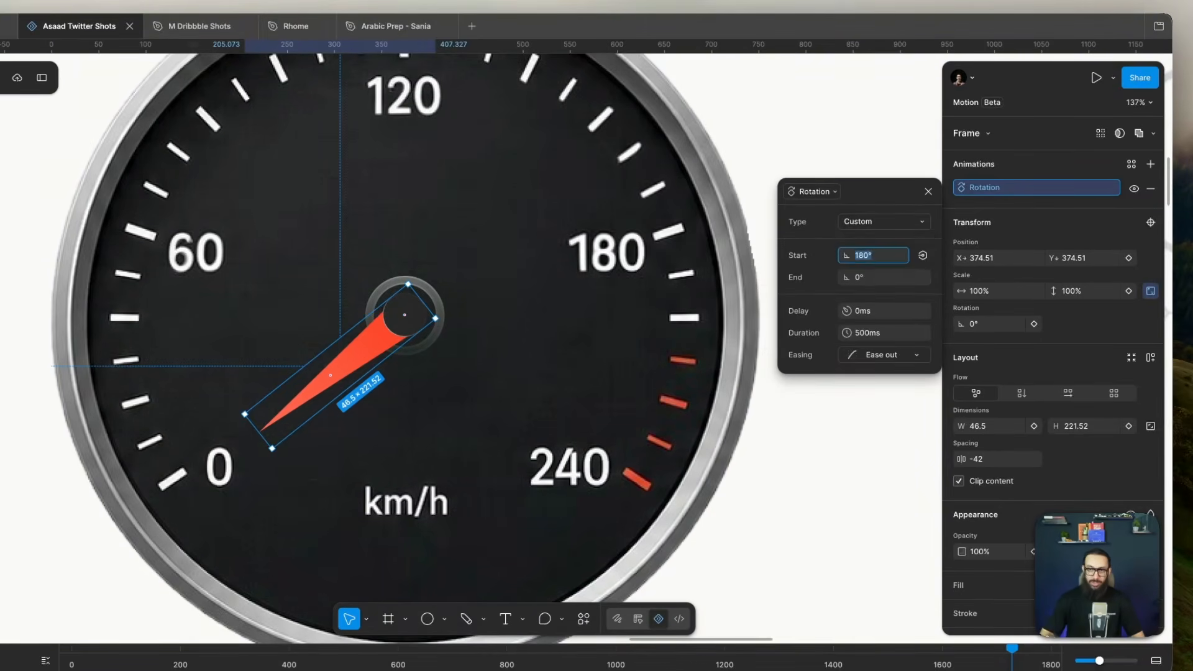
- Set the rotation's start to 0°, try an end of 270°, and settle on an end of 240°
text(0)
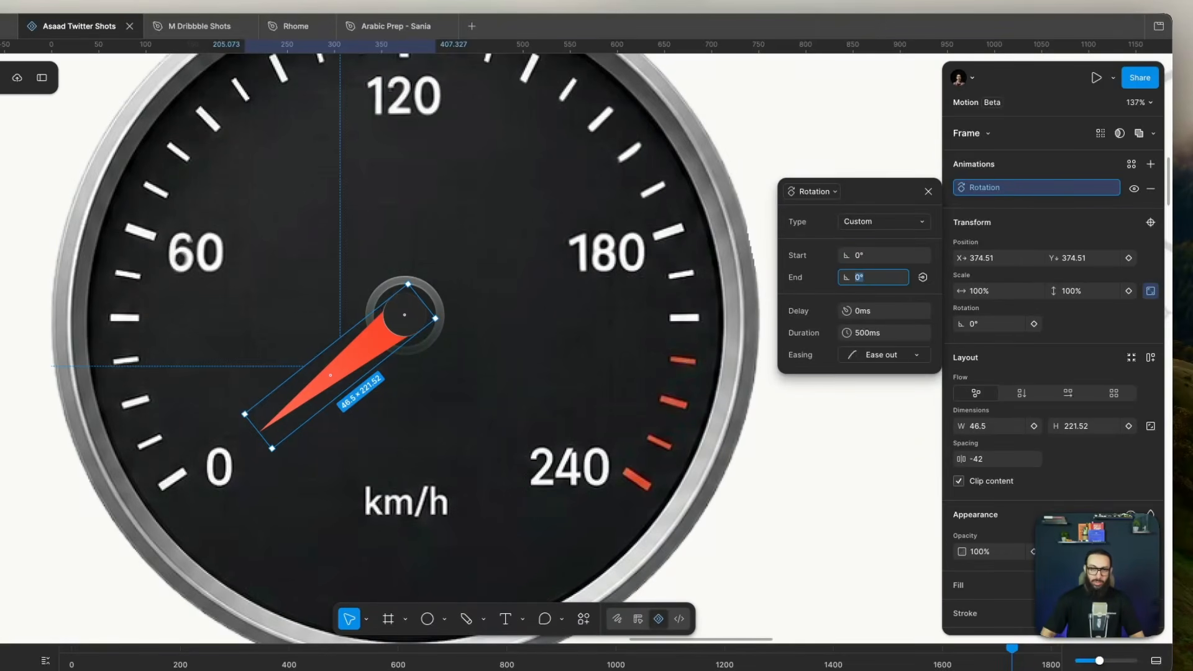
text(270)
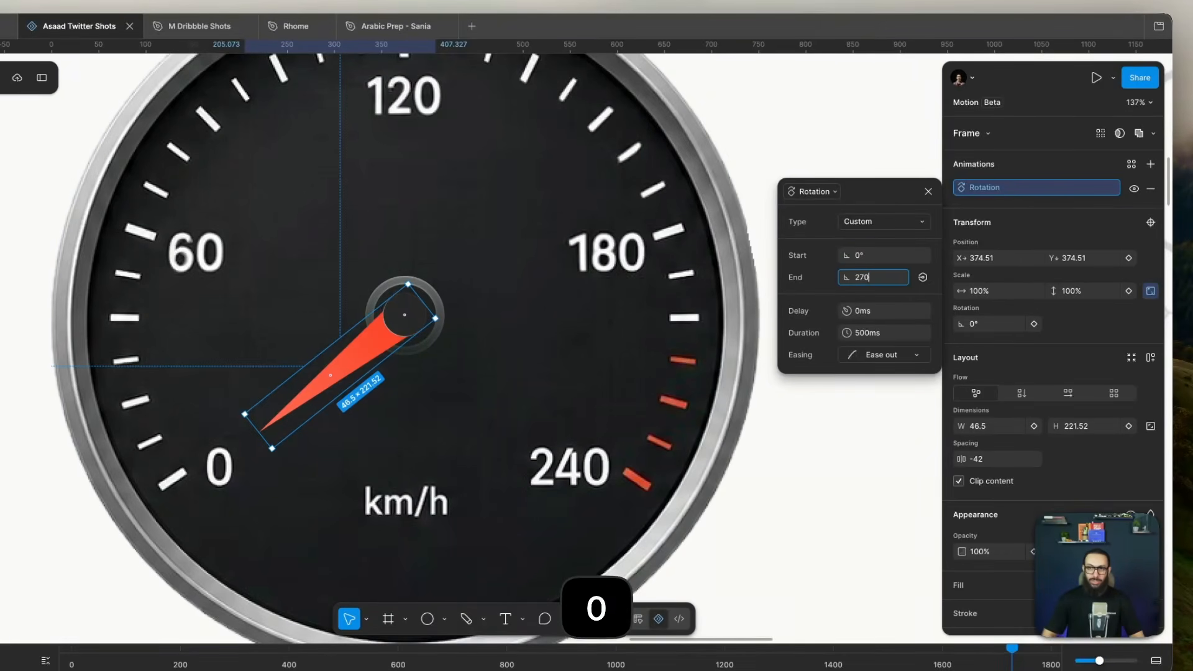
key(Return)
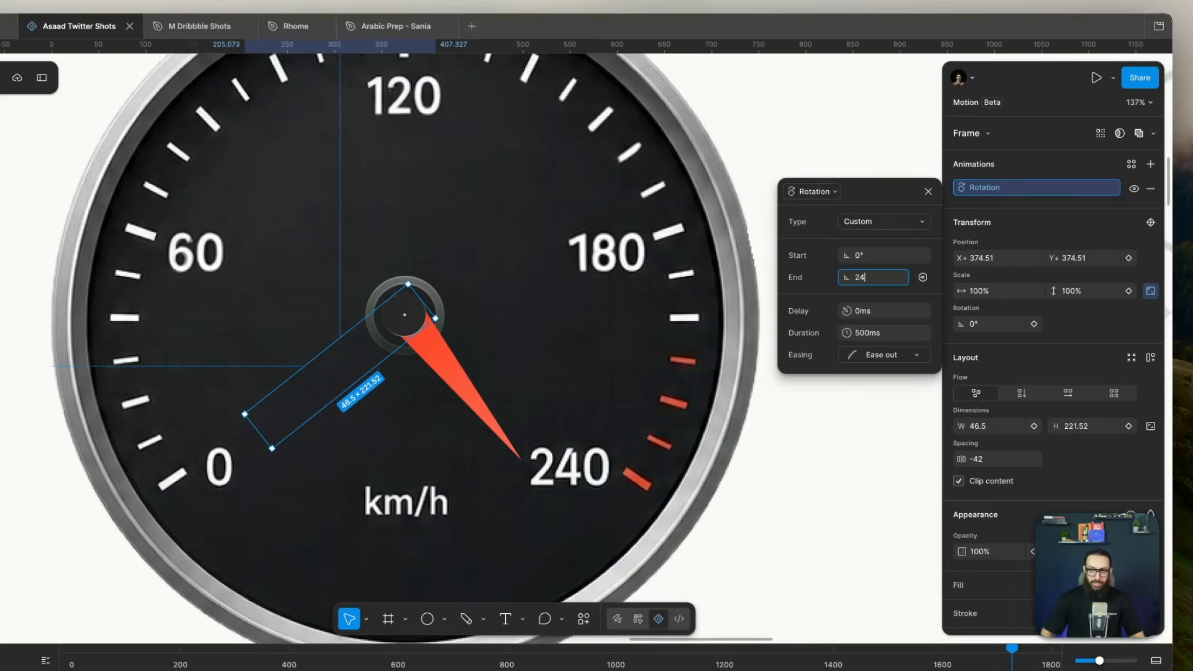
key(Return)
text(0)
key(Return)
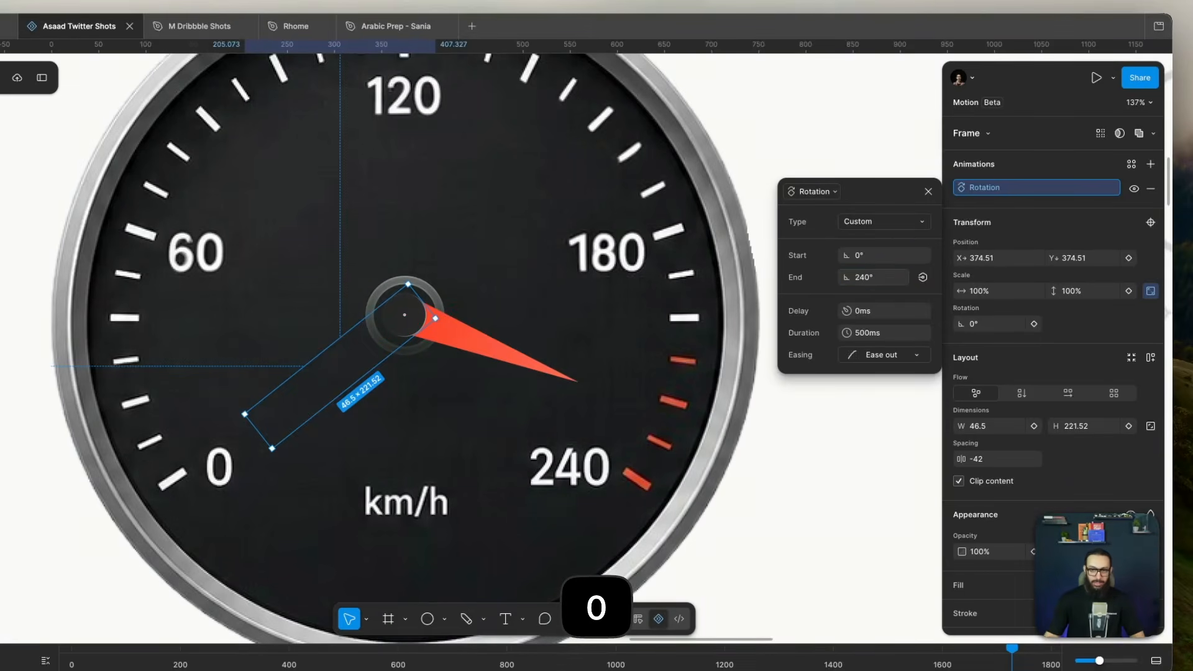
- Try larger end angles for the needle's rotation and step the value back down to 240°
key(shift+Up)
key(shift+Up)
key(shift+Up)
key(shift+Up)
key(shift+Down)
key(shift+Down)
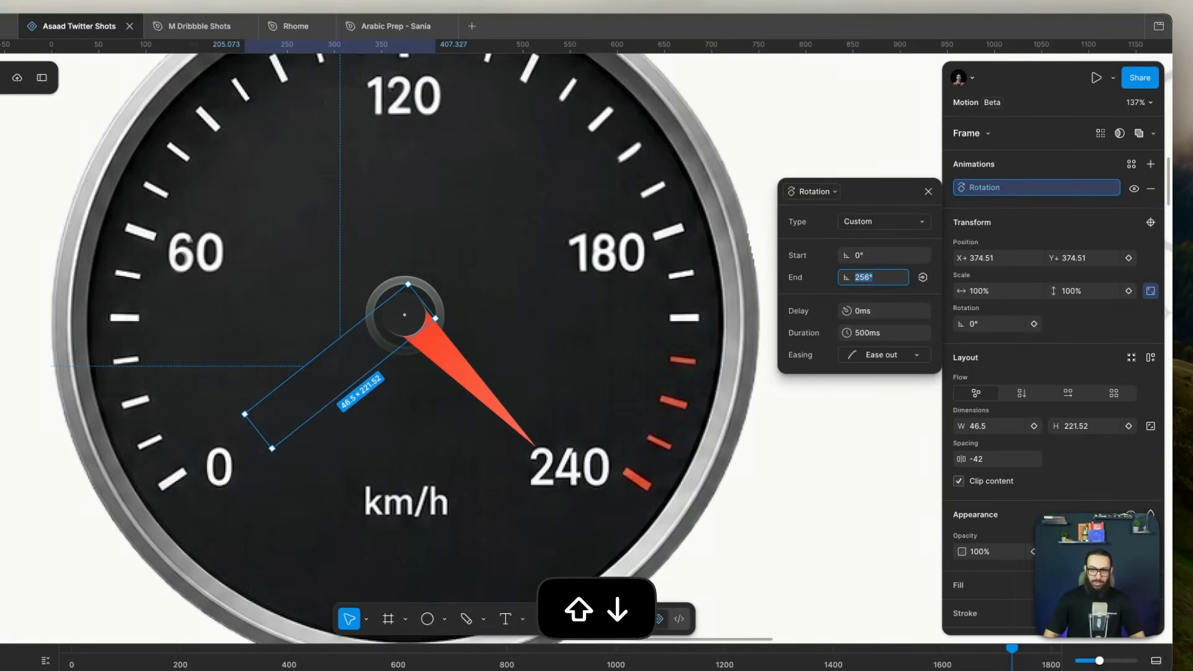
key(Down)
key(Down)
key(Down)
key(Down)
key(Down)
key(Down)
key(Down)
key(Down)
key(Down)
key(Down)
key(Down)
key(Down)
key(Down)
key(Down)
key(Down)
key(Down)
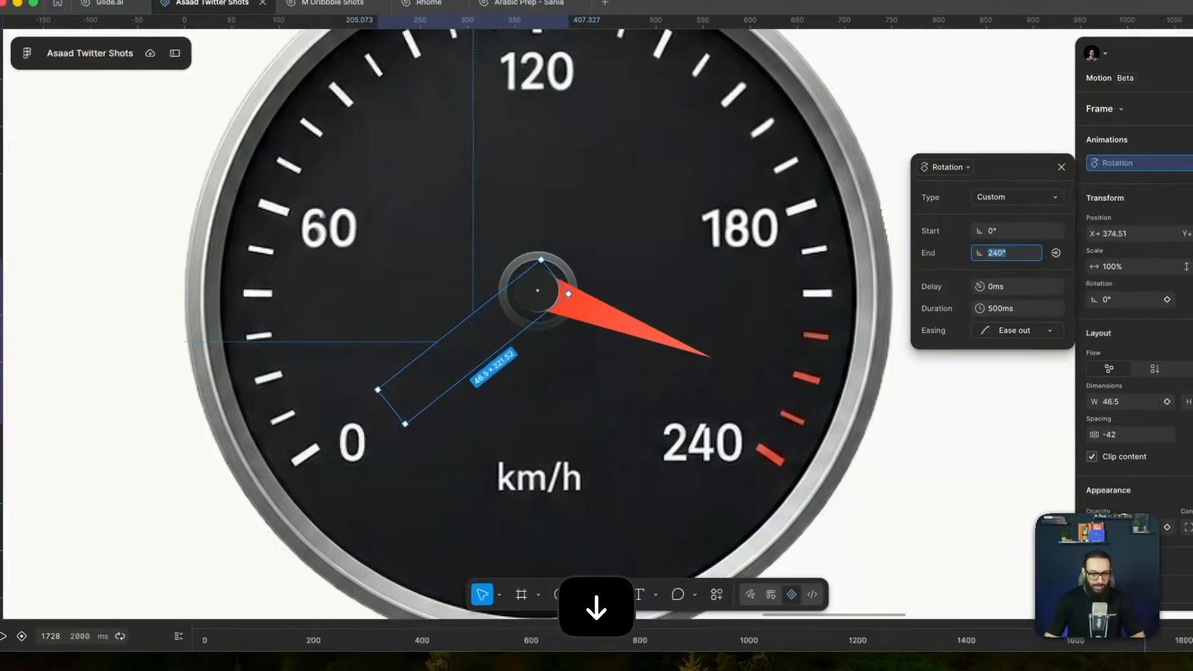
- Play the needle's rotation animation to check its sweep
key(Escape)
key(space)
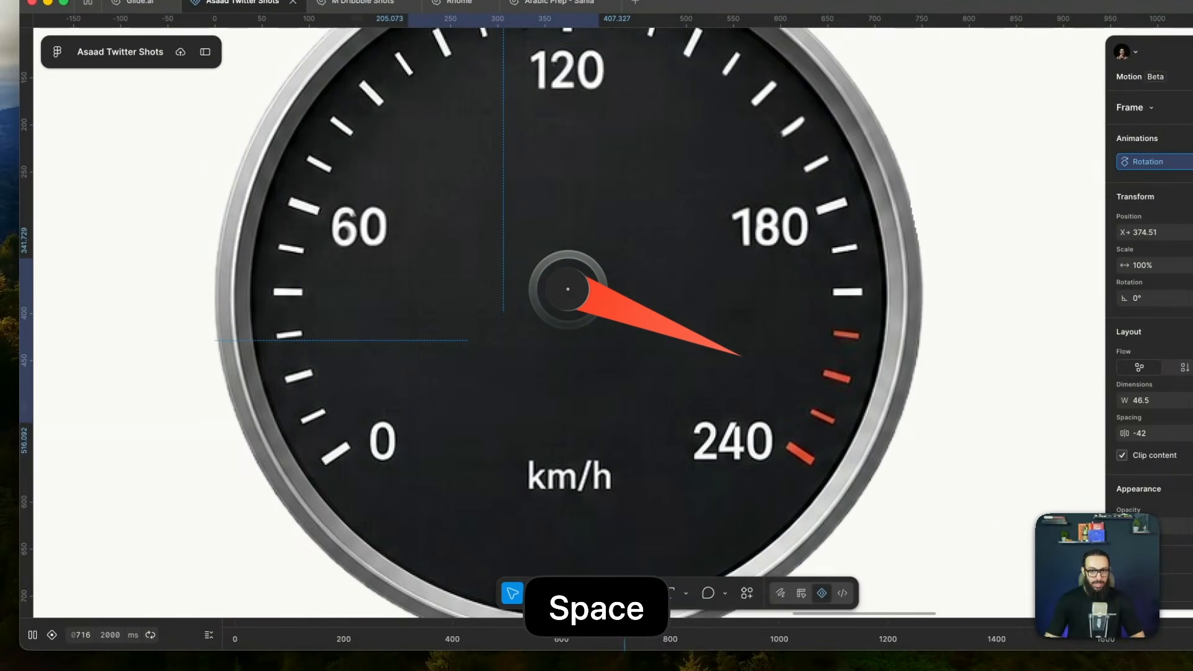
key(space)
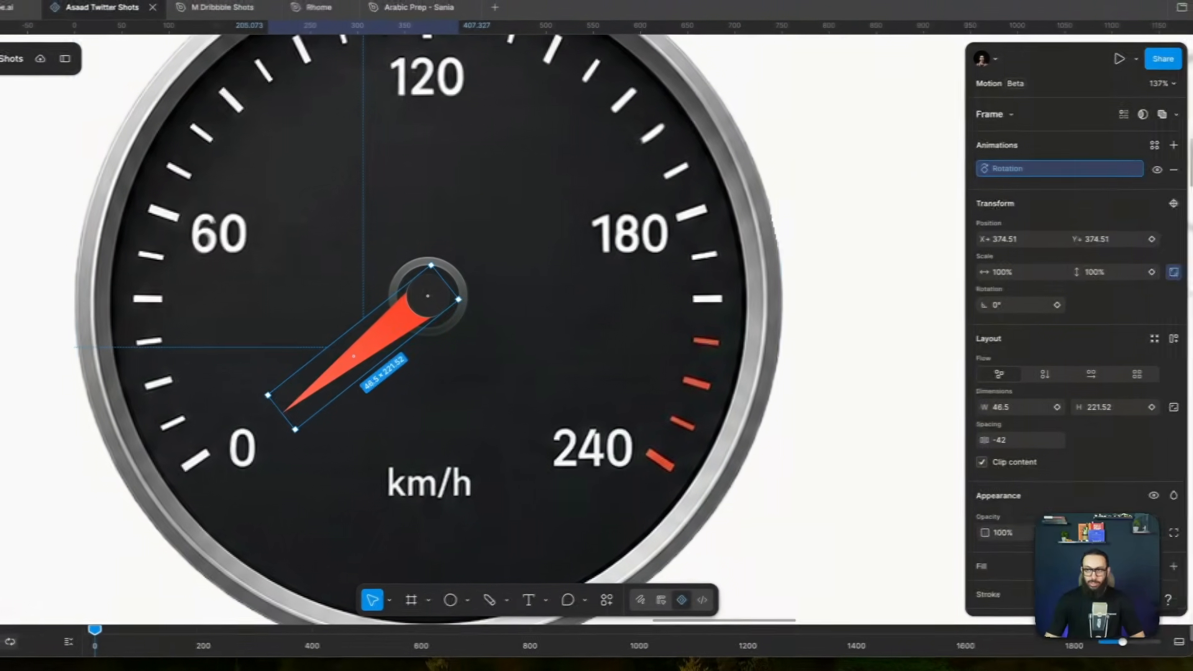
- Expand the animation timeline and play back the needle's motion with the whole layout in view
click(1156, 646)
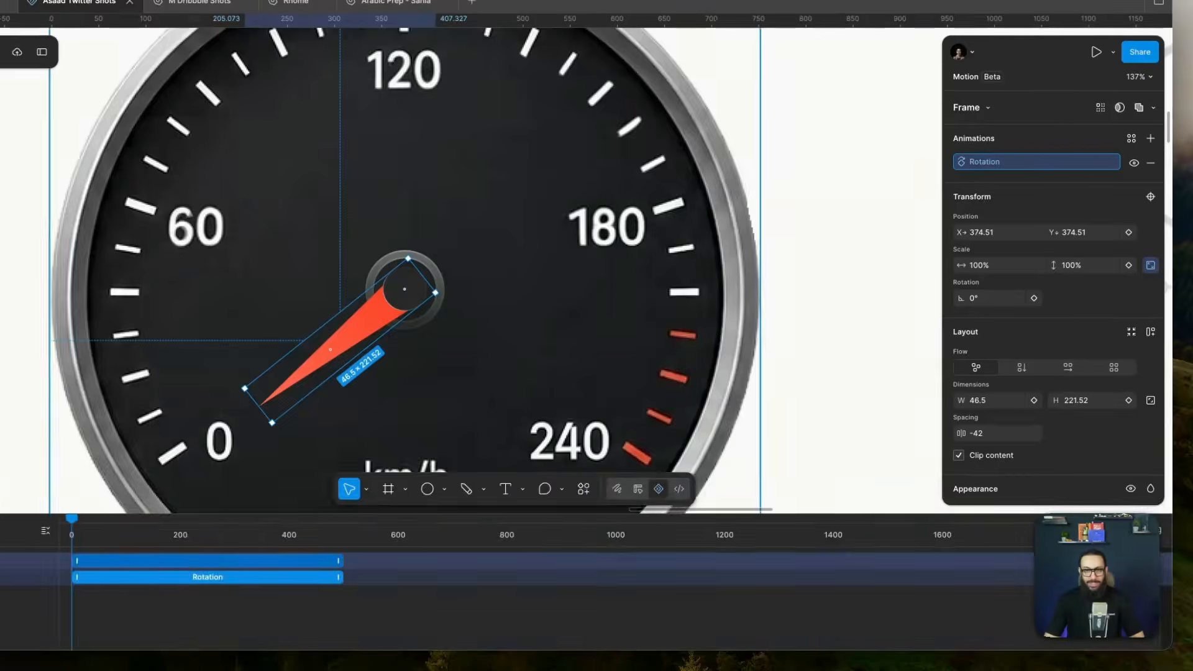
scroll(643, 398, down, 5)
click(770, 372)
drag(771, 372, 582, 287)
key(space)
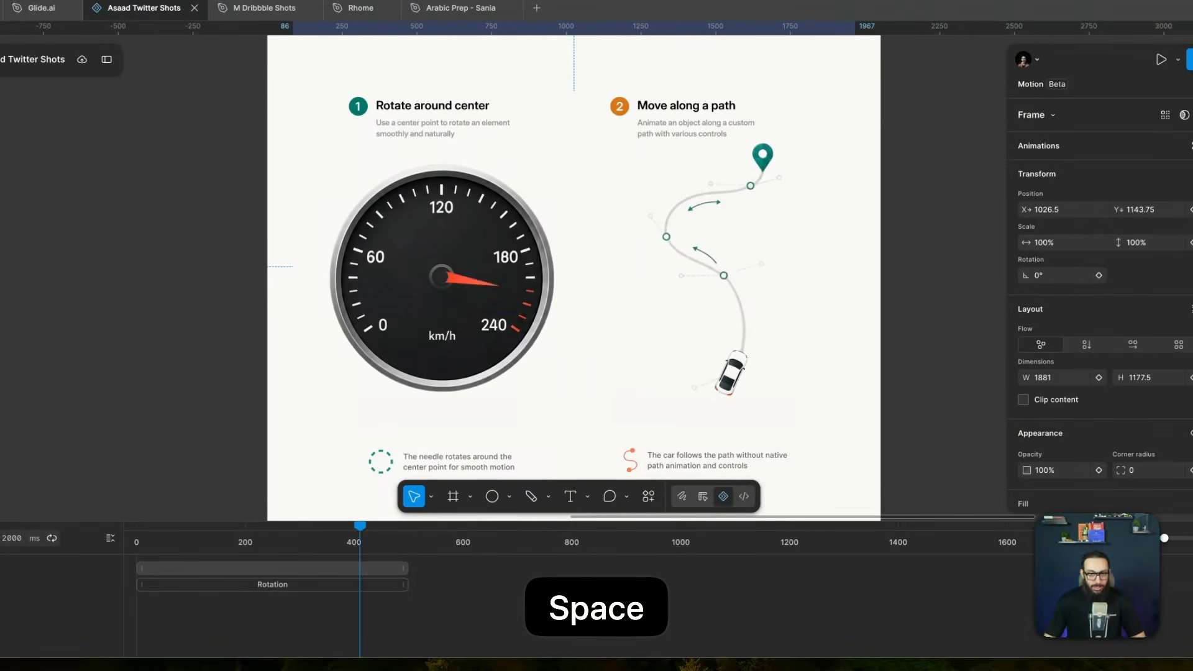
key(space)
- Lengthen the needle's Rotation animation on the timeline to 1006 ms
click(273, 568)
drag(273, 584, 725, 577)
key(super+z)
key(super+z)
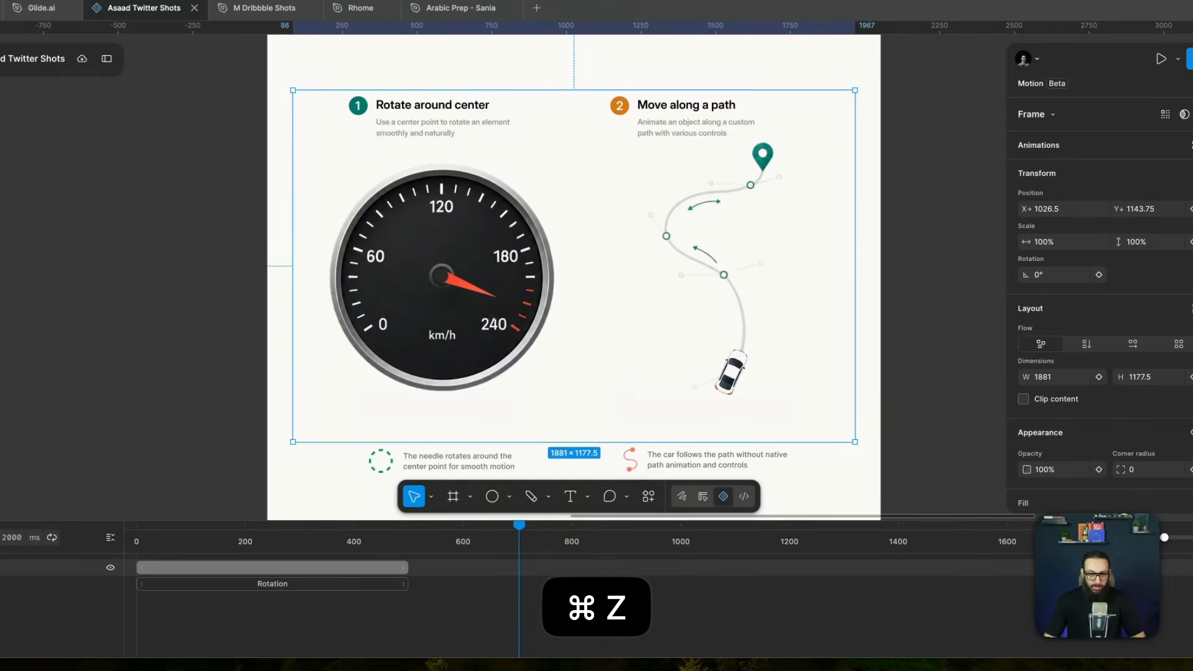
key(super+shift+z)
key(super+shift+z)
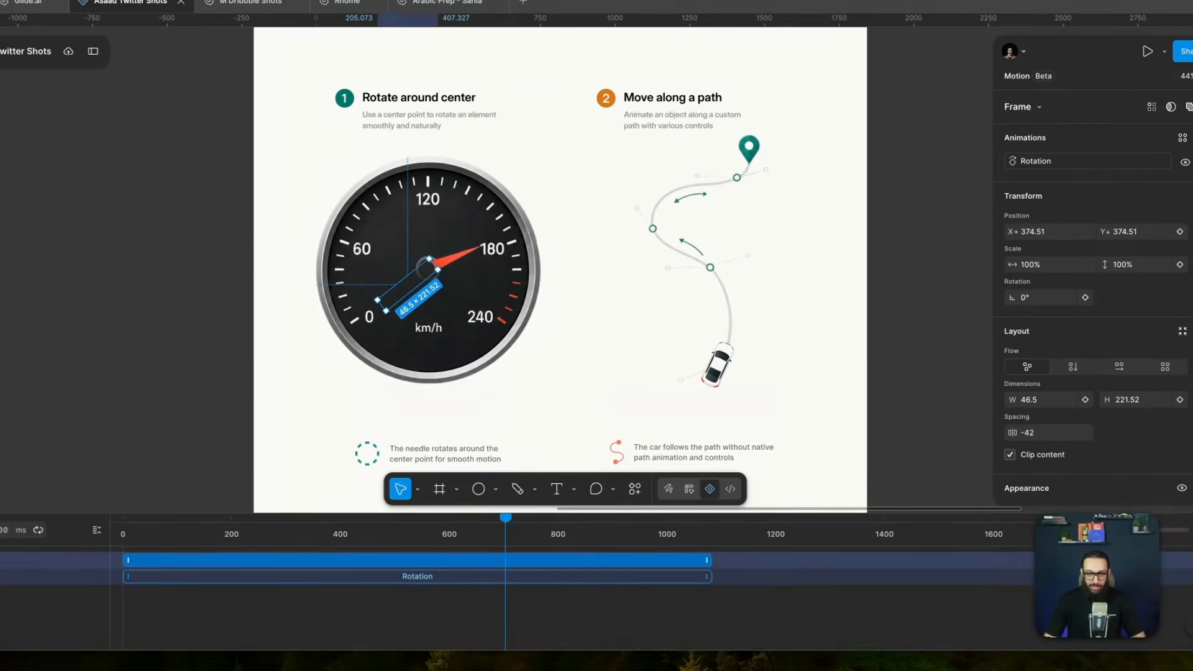
drag(708, 560, 653, 560)
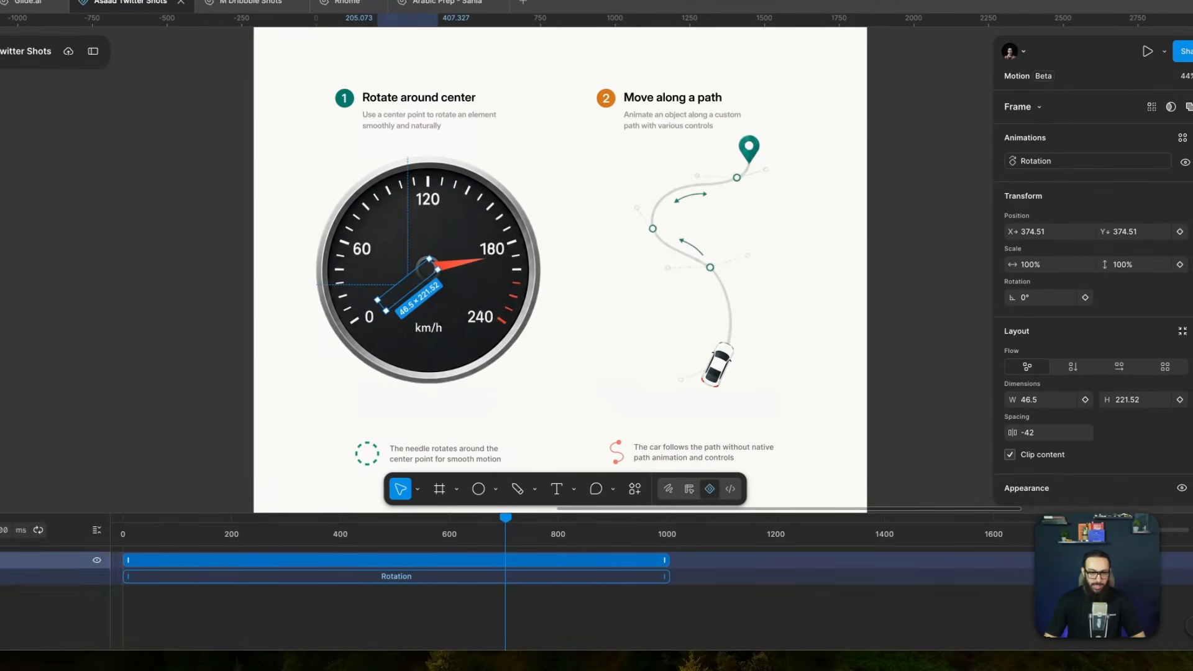
- Give the needle's rotation a custom bezier easing of 0.68, -0.37, 0.49, 1.21
click(171, 576)
click(893, 334)
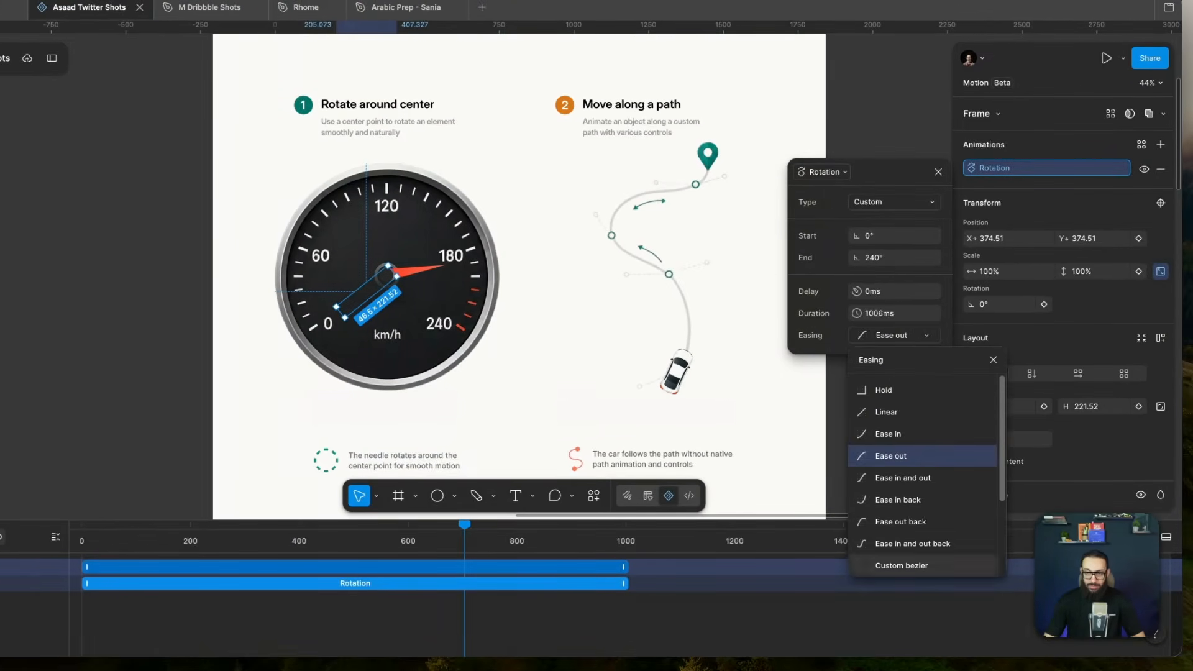
scroll(923, 475, down, 3)
click(900, 450)
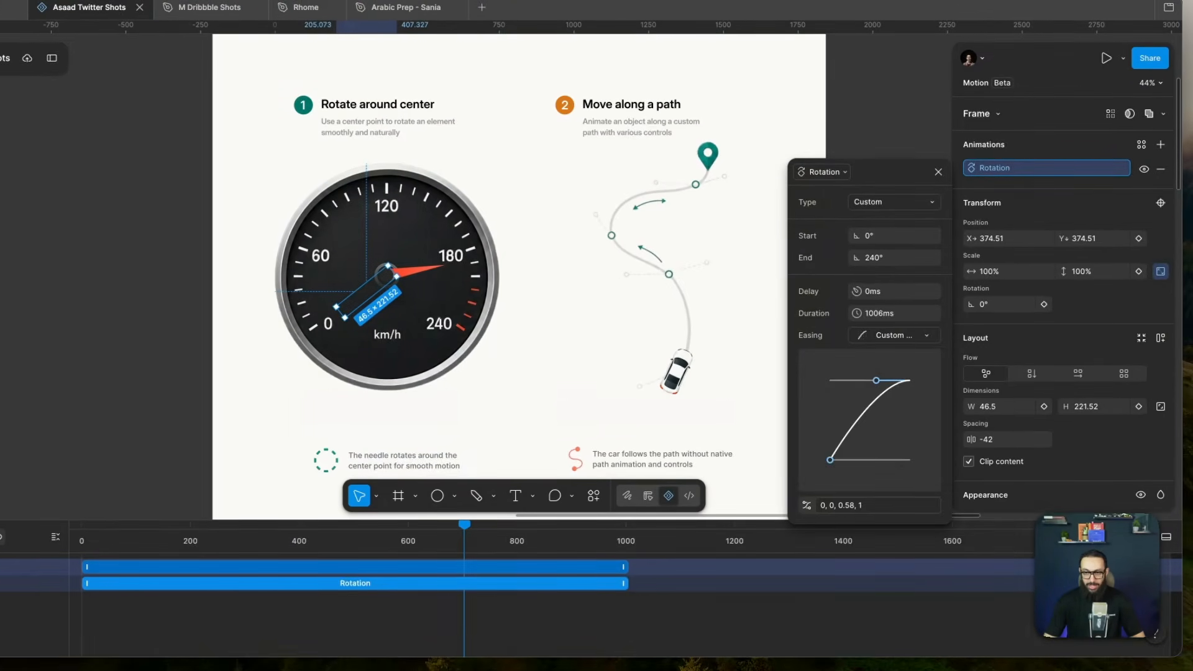
drag(875, 380, 869, 364)
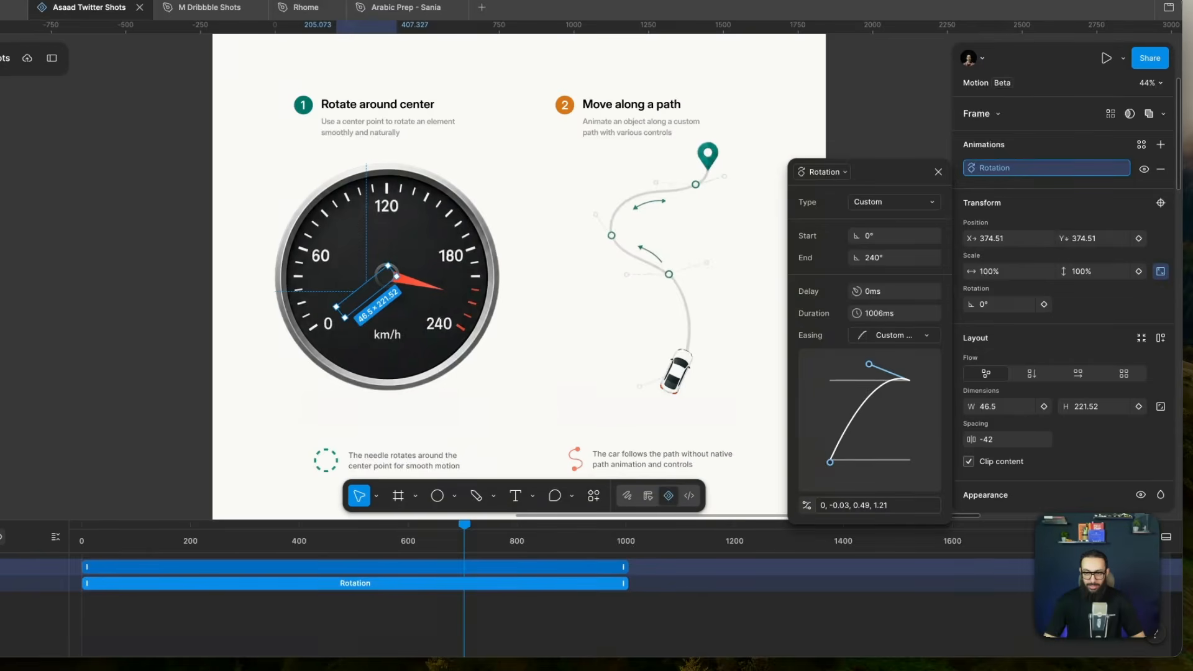
drag(830, 462, 884, 494)
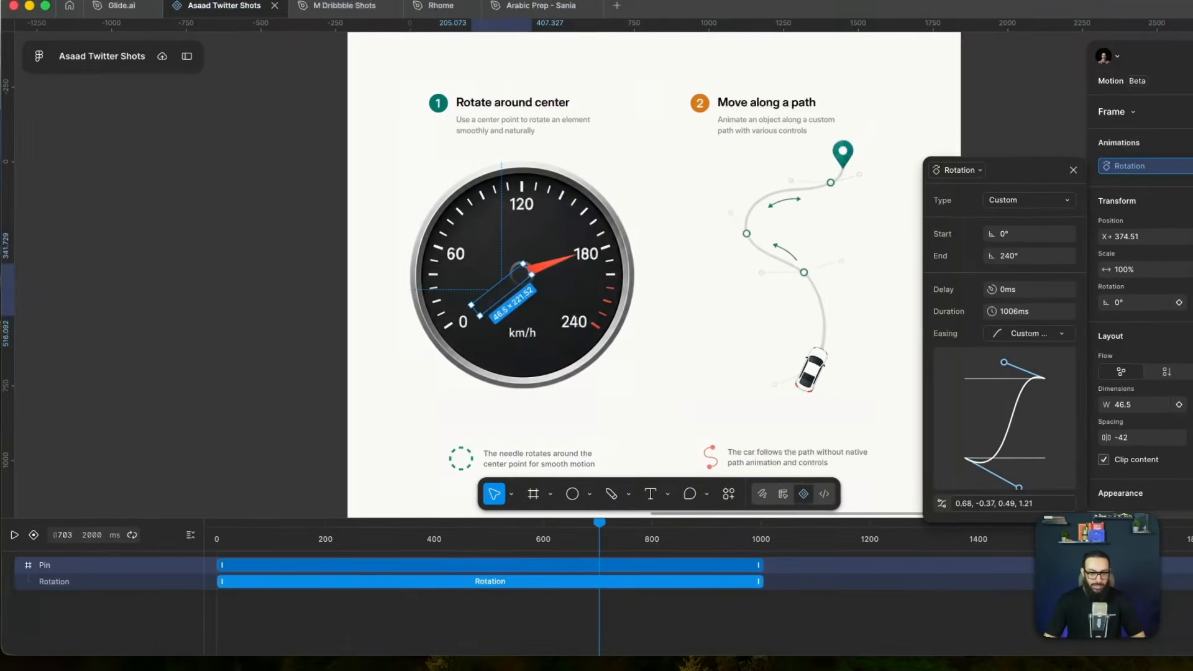
- Play back the needle animation to check the custom easing
key(space)
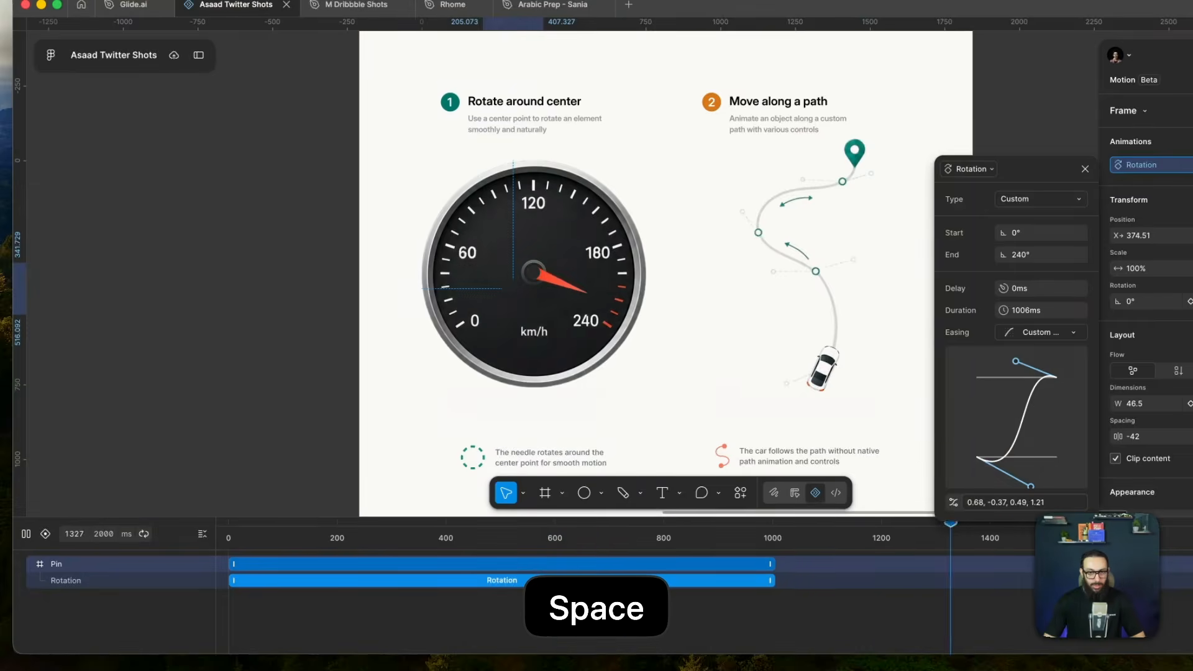
key(Escape)
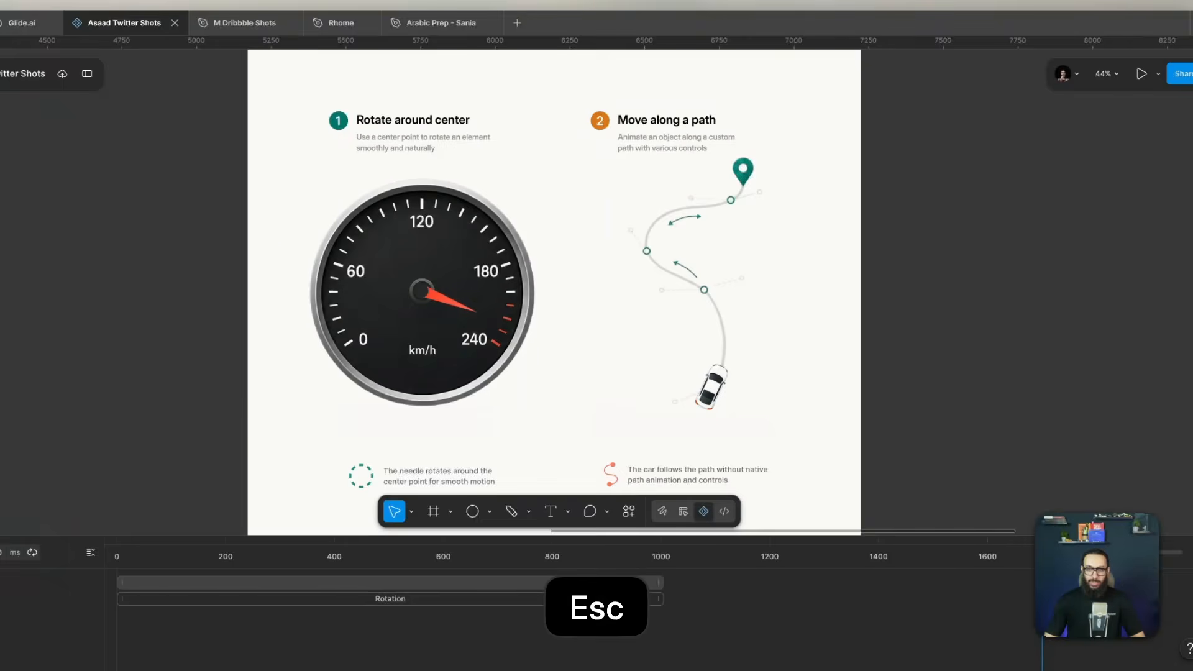
key(space)
- Turn on keyframe recording and add a position keyframe at 0 ms for the car at the start of the path
drag(708, 395, 604, 382)
scroll(612, 366, up, 5)
click(634, 346)
scroll(640, 346, down, 4)
key(space)
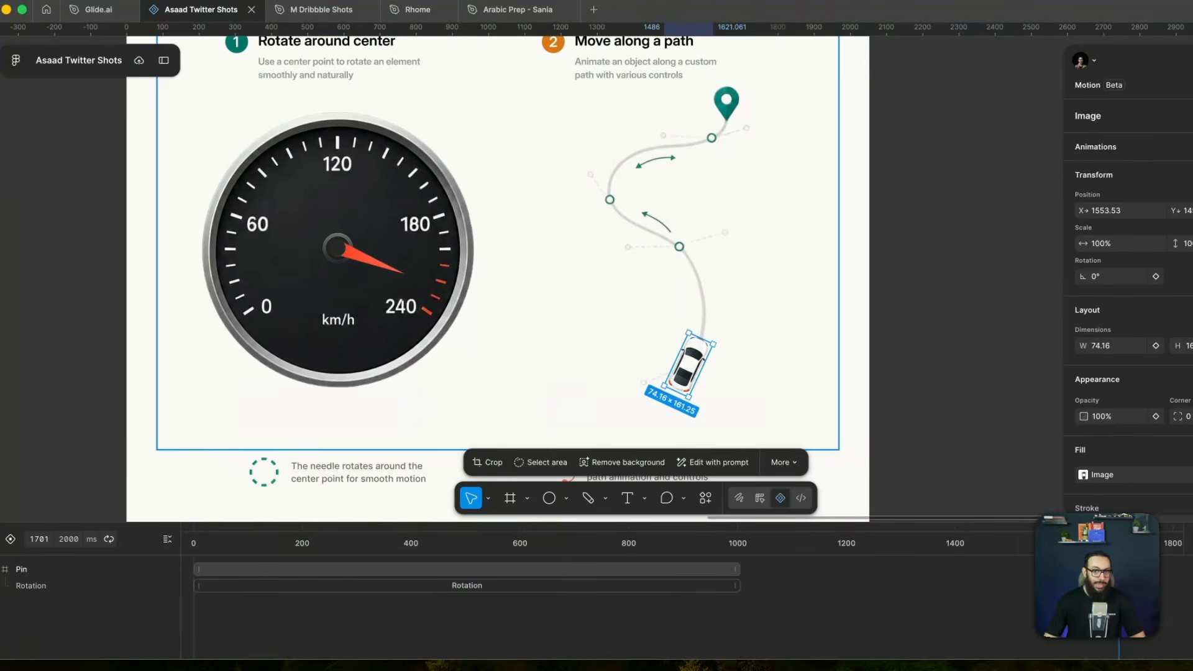
drag(280, 538, 194, 537)
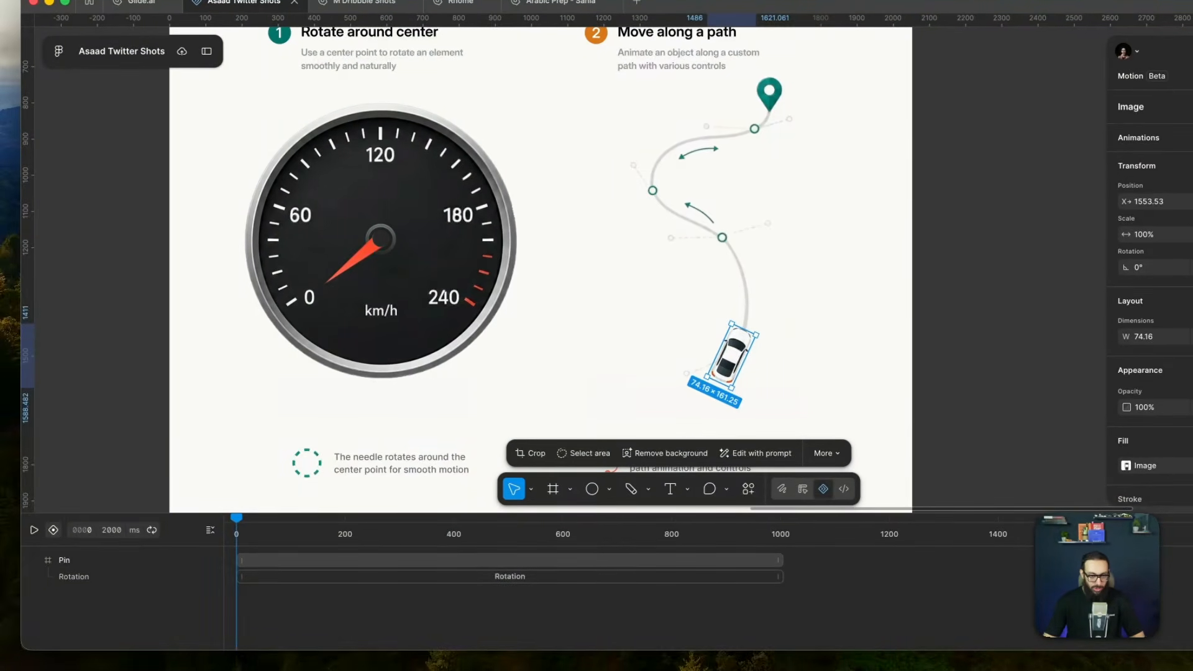
click(53, 529)
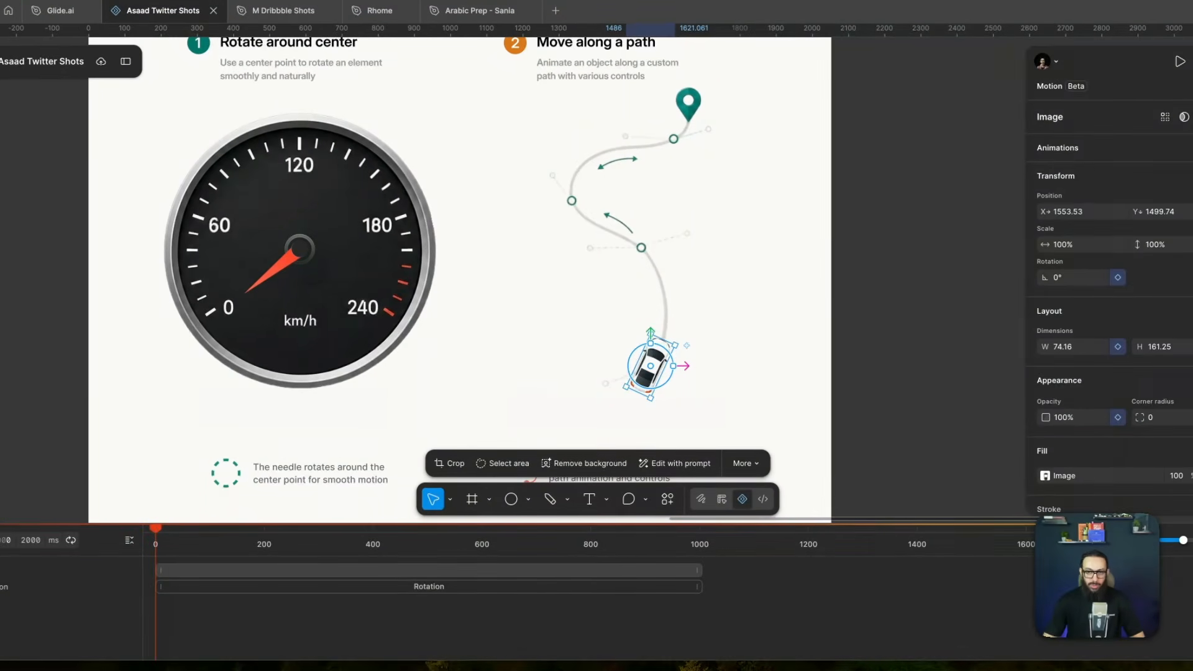
key(Left)
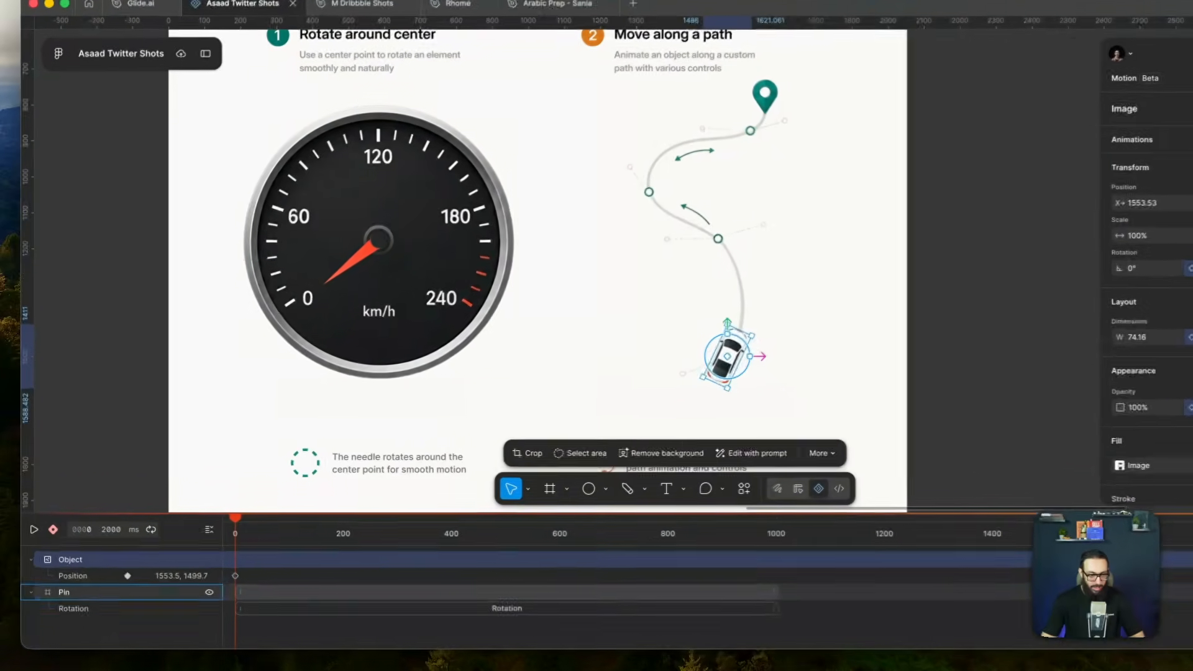
- Collapse the Pin and Object layers in the timeline, with the car selected
click(29, 575)
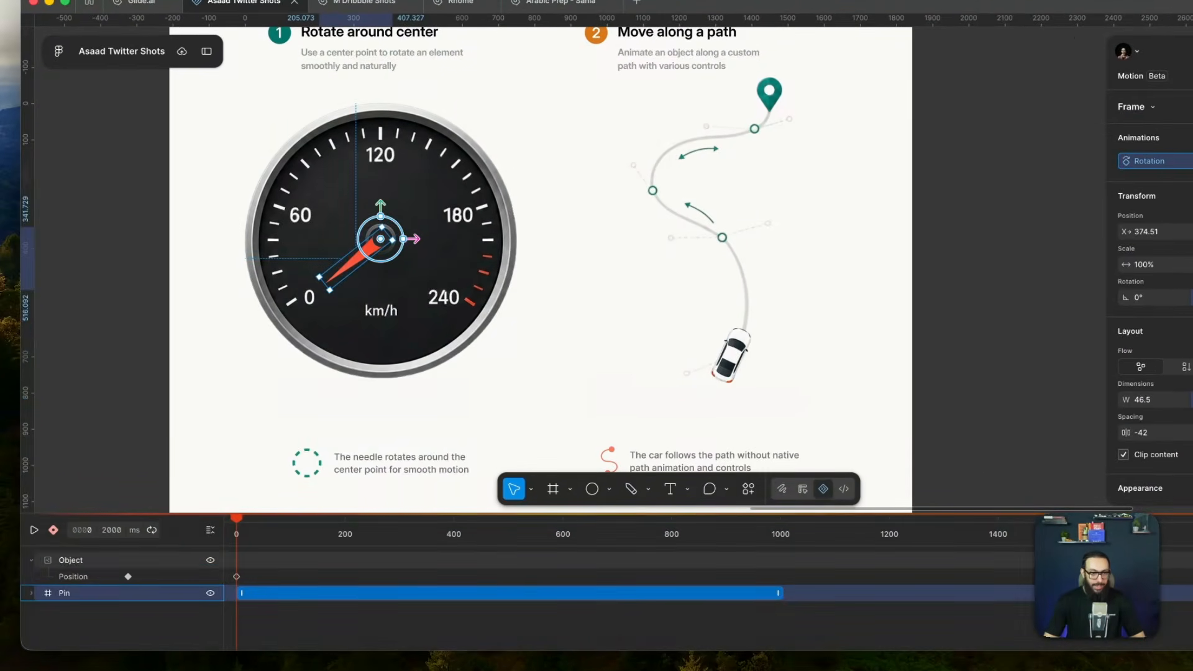
click(71, 560)
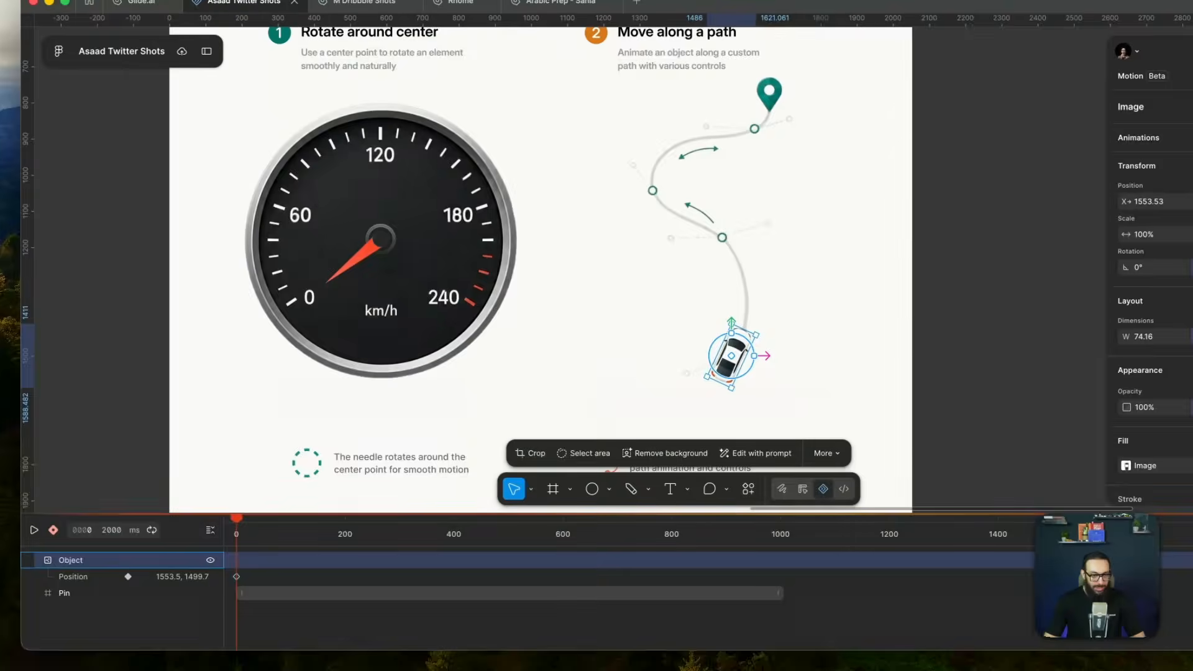
click(210, 530)
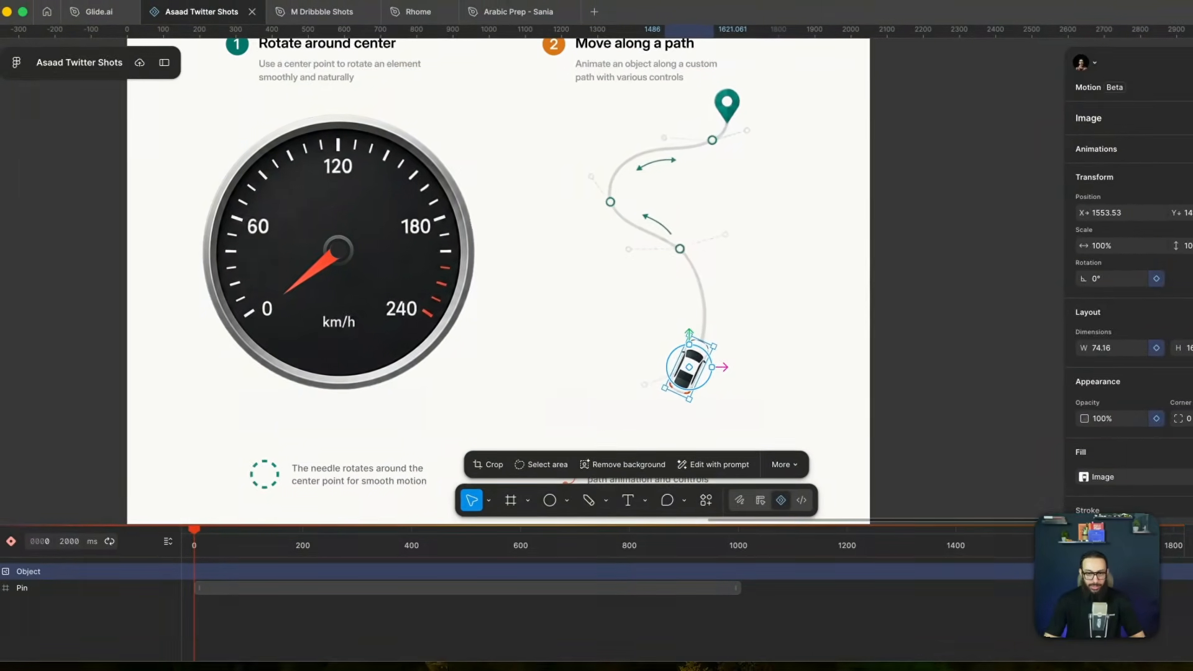
- Add position keyframes moving the car through the path's two lower points at about 600 and 1200 ms and to the pin at 1600 ms
mouse_move(522, 532)
mouse_down()
mouse_move(533, 532)
mouse_move(523, 531)
mouse_up()
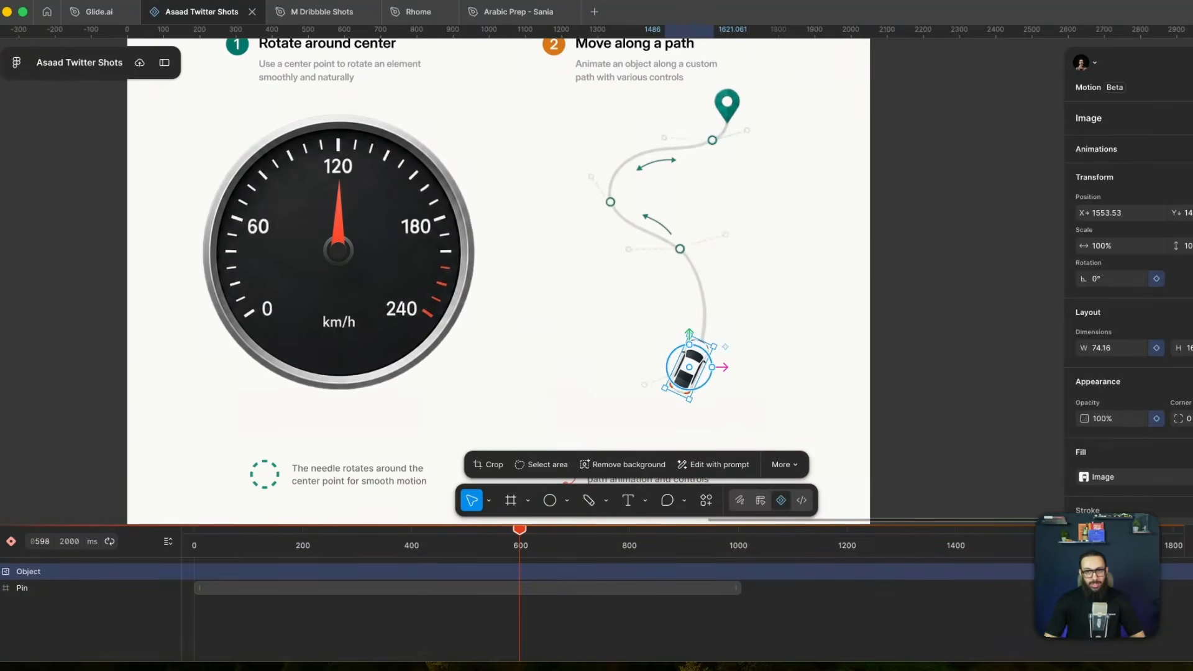
drag(689, 366, 682, 246)
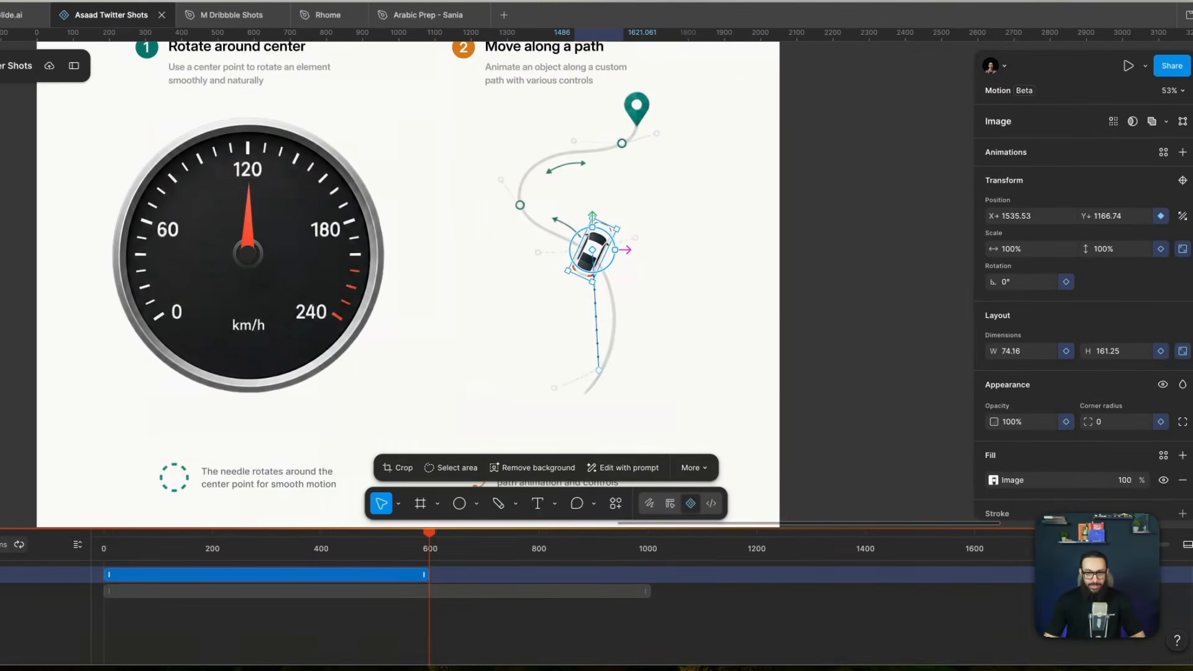
click(746, 548)
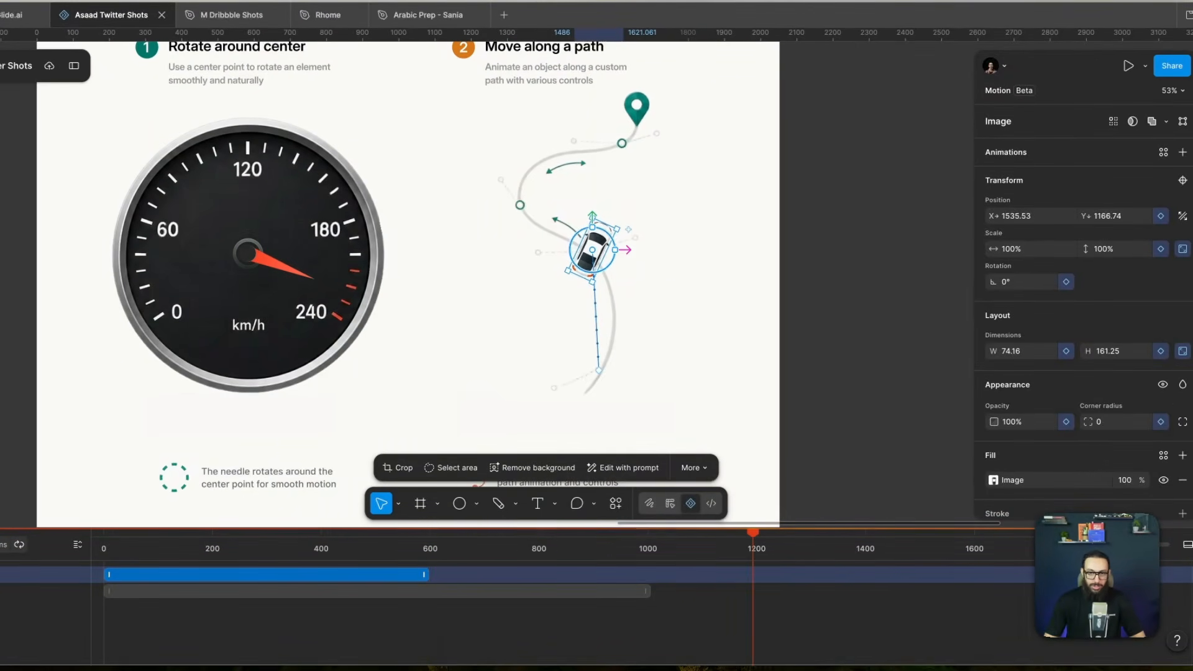
drag(592, 248, 515, 206)
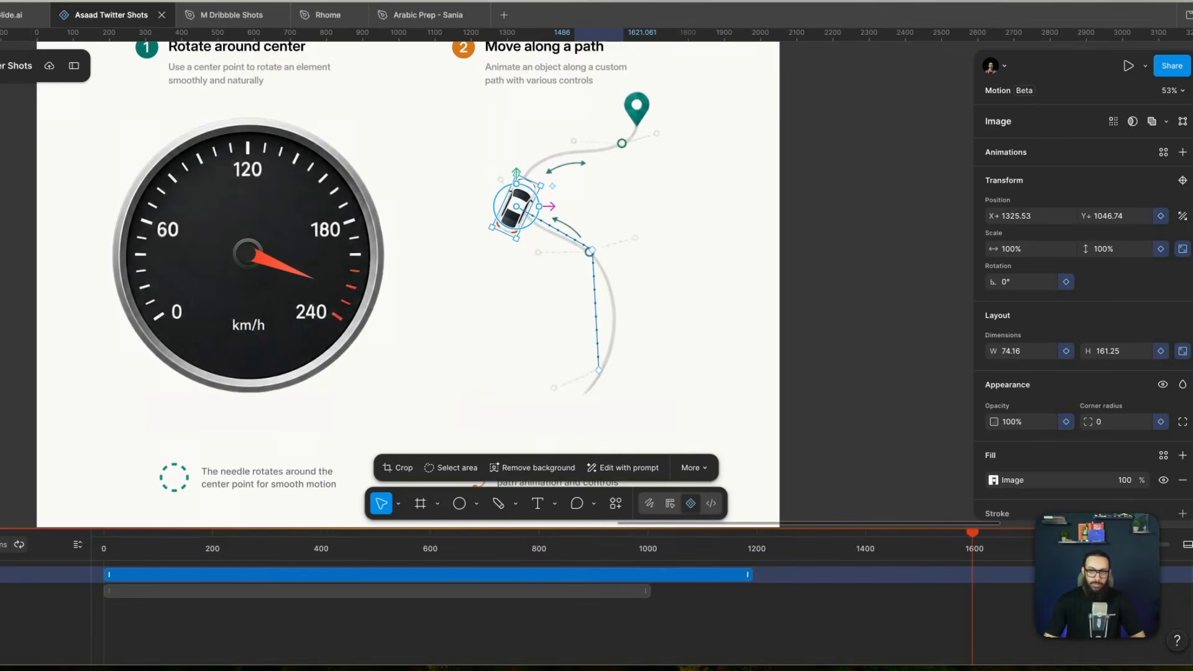
drag(516, 207, 666, 143)
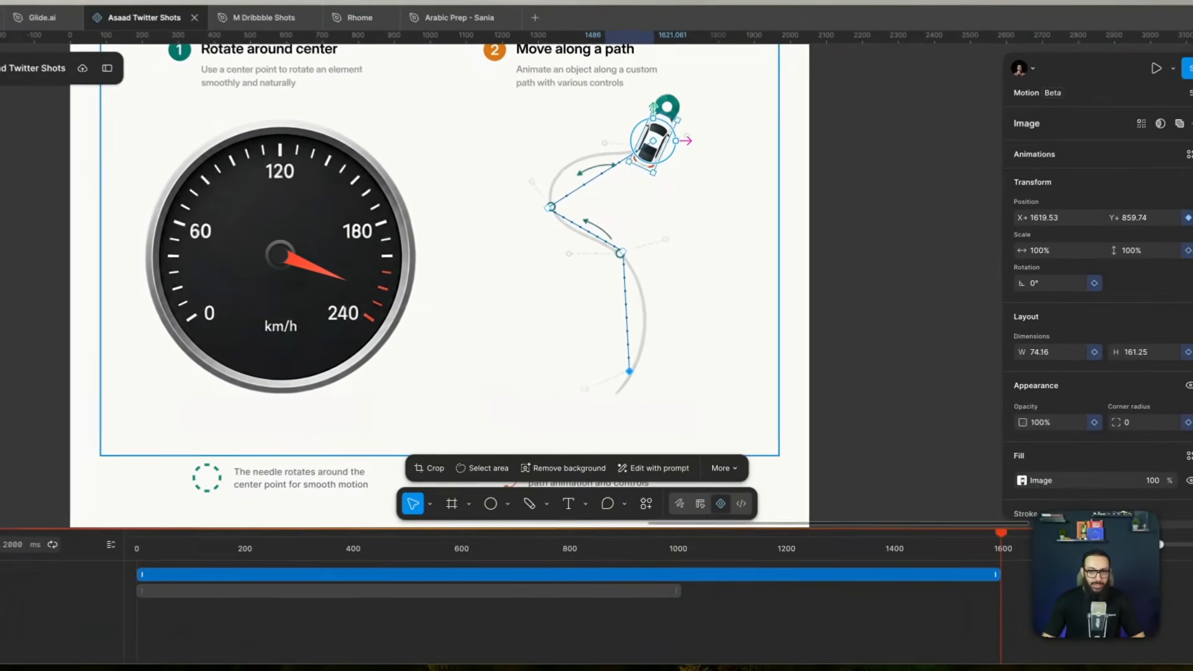
- Bend the first segment of the car's motion path outward so it follows the grey road
scroll(661, 309, up, 2)
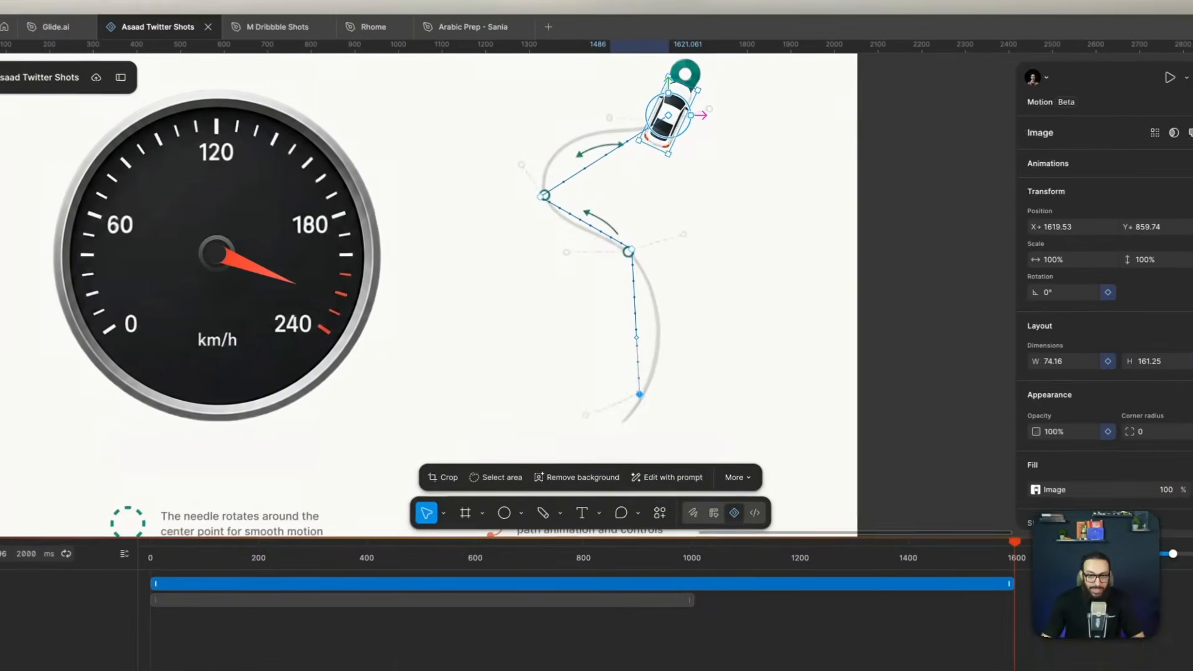
drag(636, 337, 685, 325)
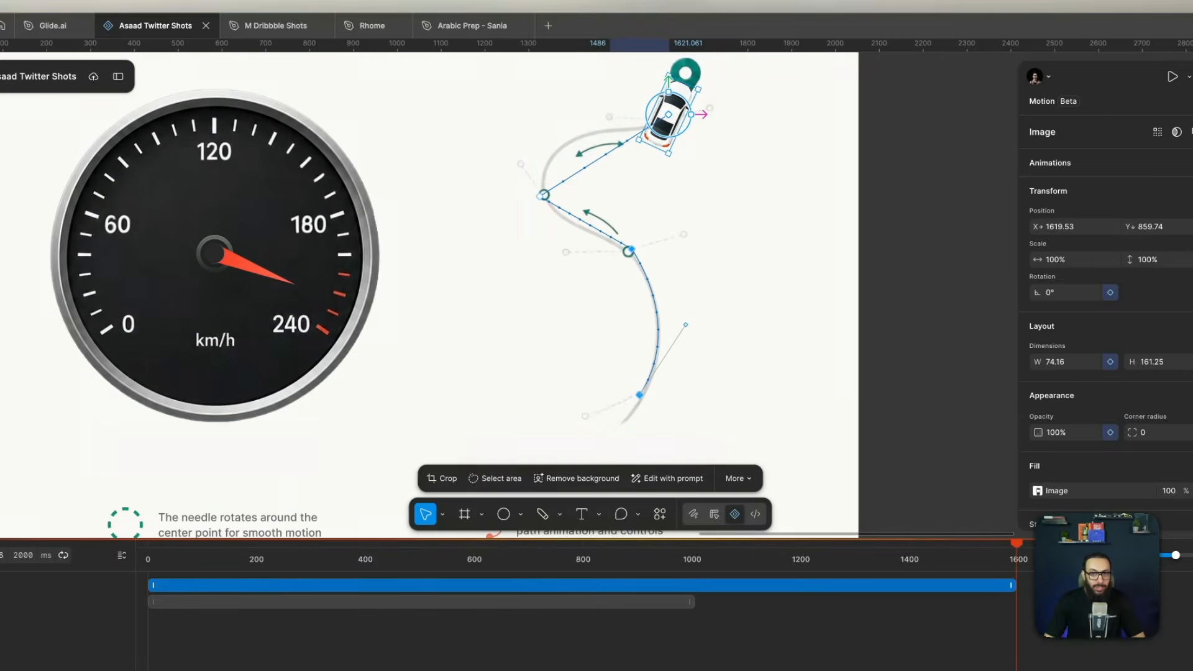
click(631, 249)
drag(631, 249, 651, 238)
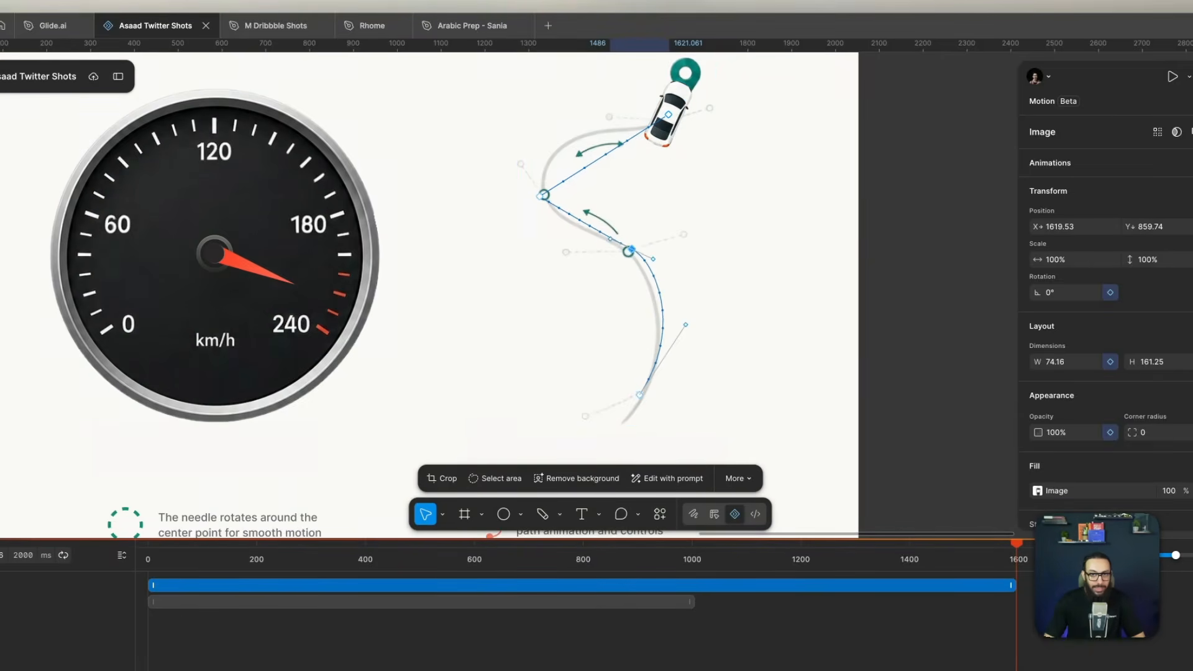
key(super+z)
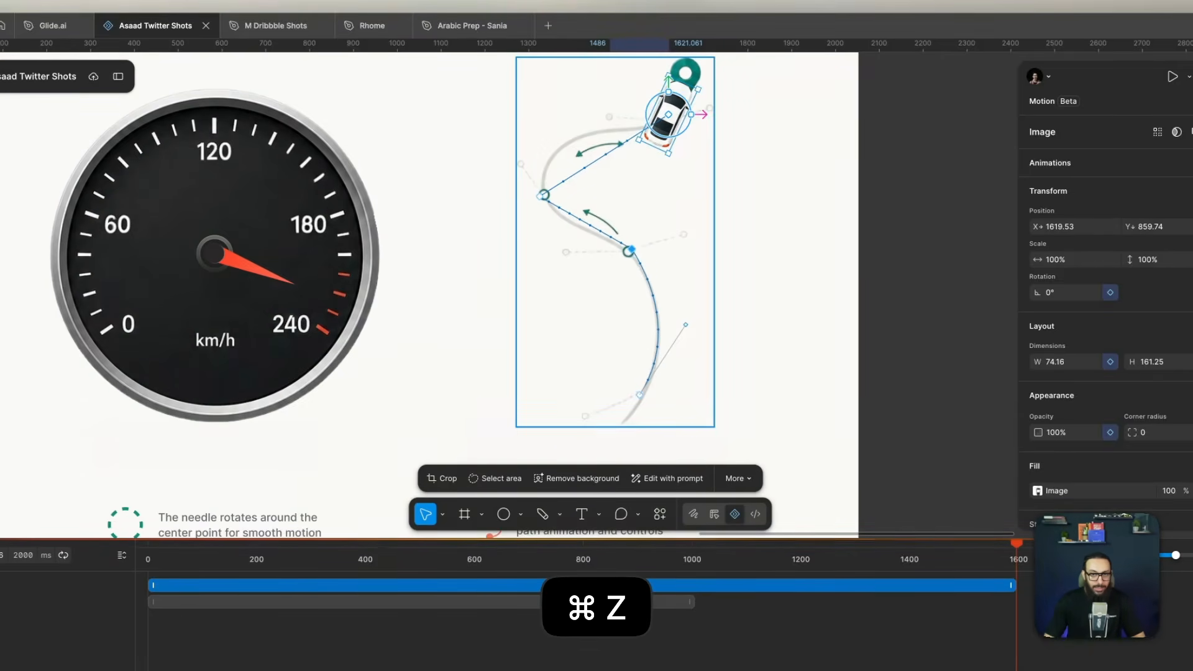
- Pull curve handles from the leftmost motion path point and shape both adjoining segments to the grey road
drag(539, 196, 534, 153)
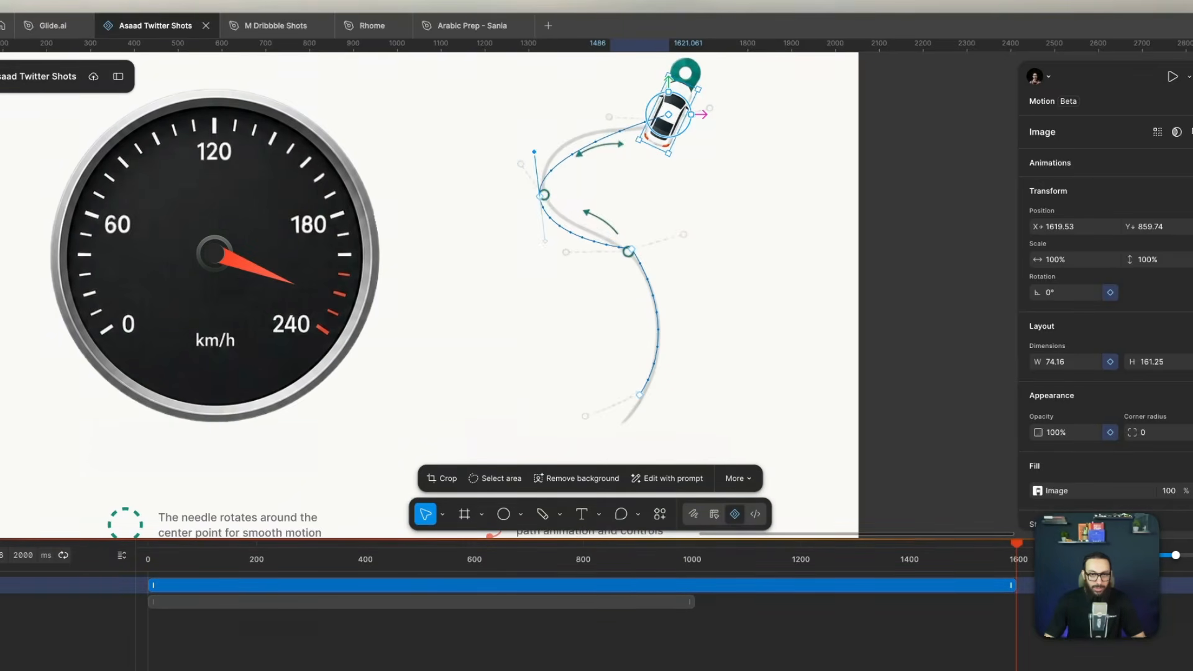
drag(544, 238, 554, 215)
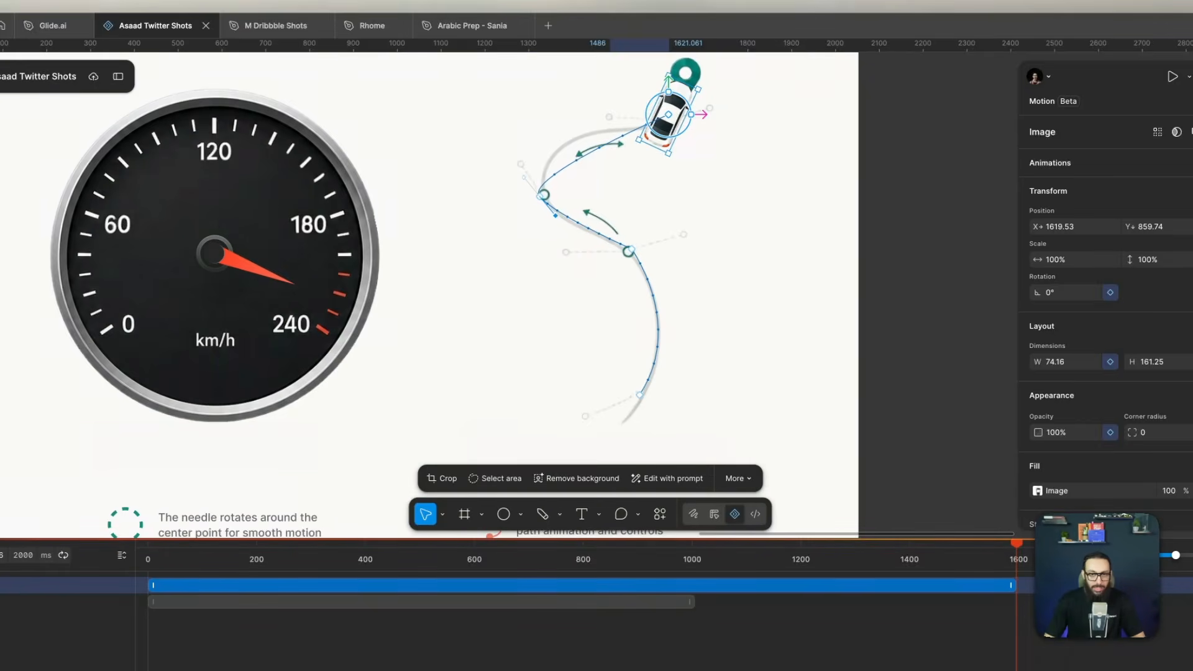
drag(534, 169, 532, 124)
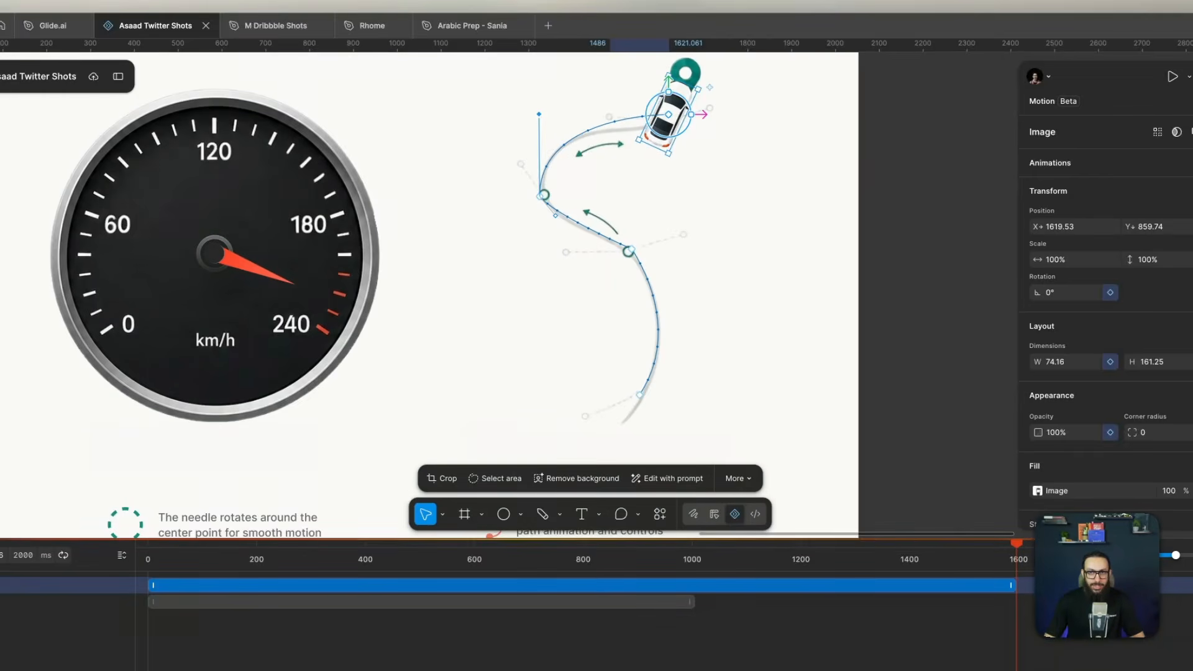
scroll(435, 279, up, 3)
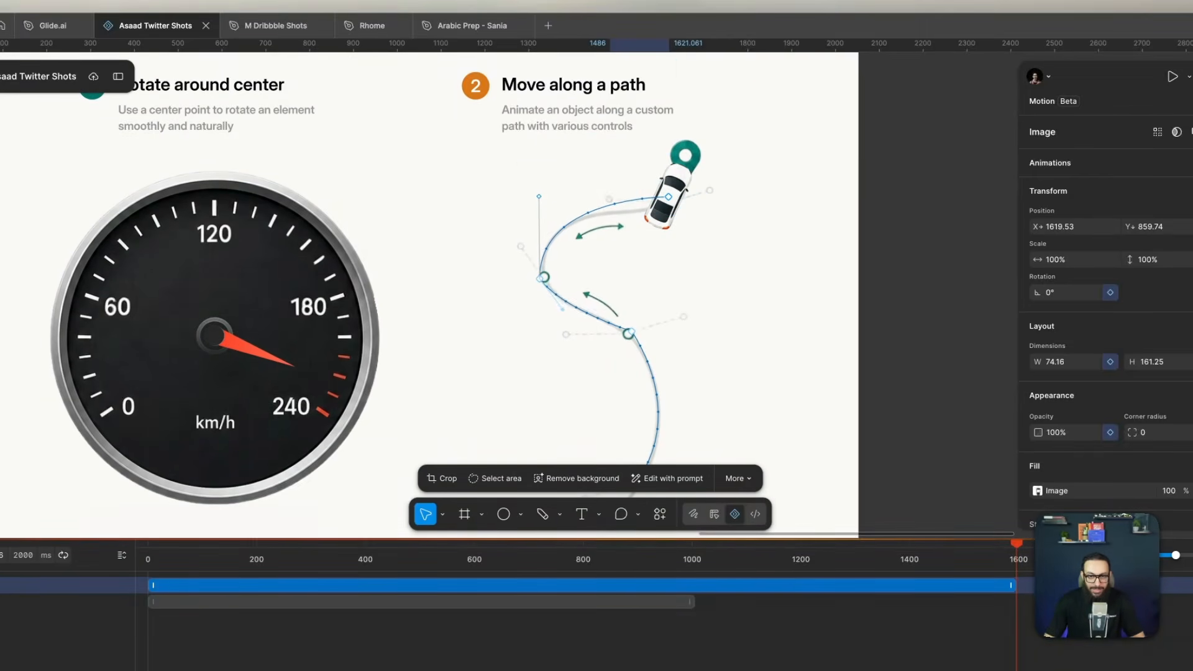
- Centre the leftmost motion path point on its circle marker and refine its curve handles
drag(540, 278, 544, 277)
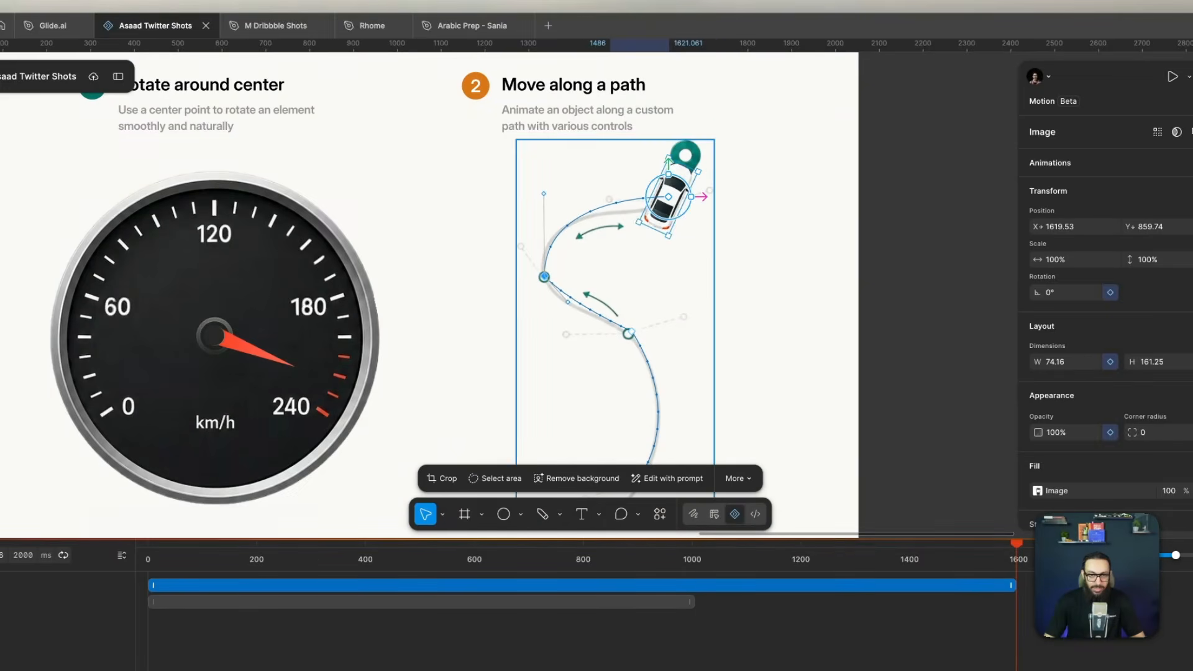
scroll(567, 228, up, 3)
drag(533, 177, 518, 192)
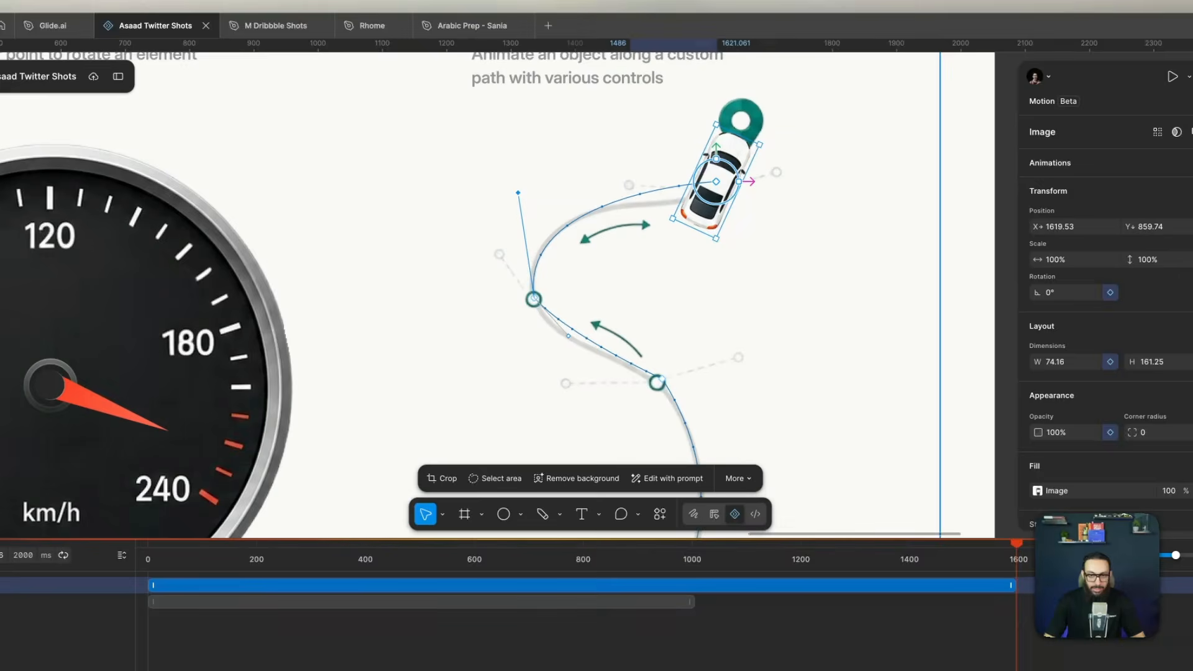
click(518, 193)
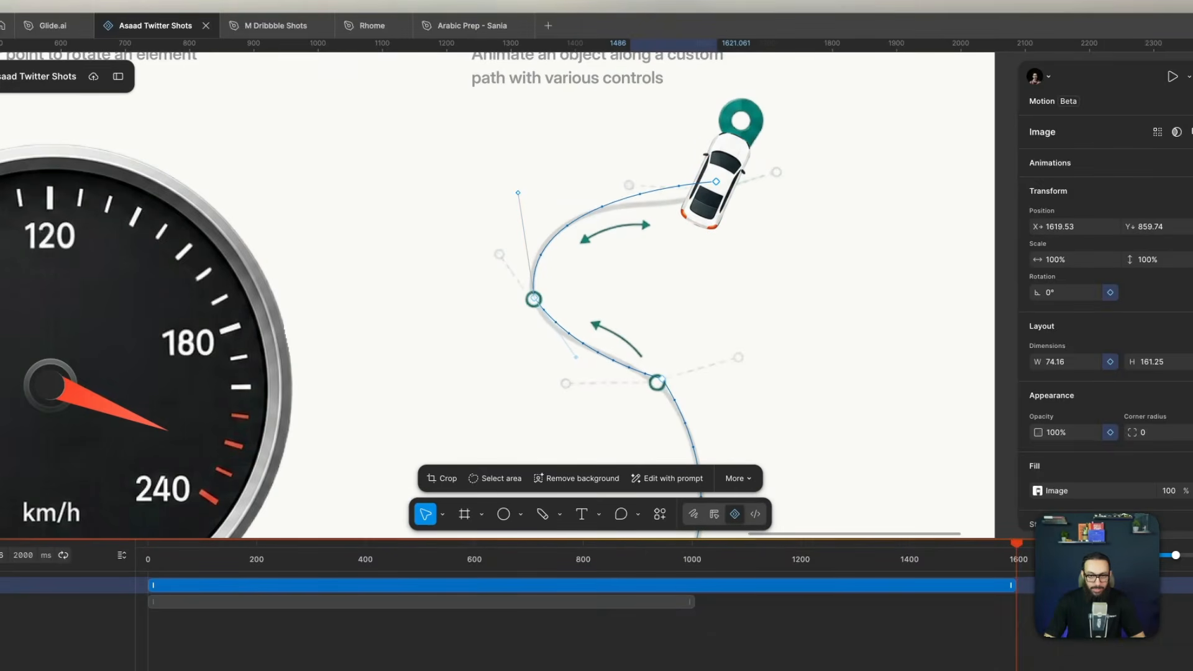
- Centre the middle motion path point on its circle marker and adjust the surrounding handles so the lower segments follow the road
drag(662, 379, 656, 385)
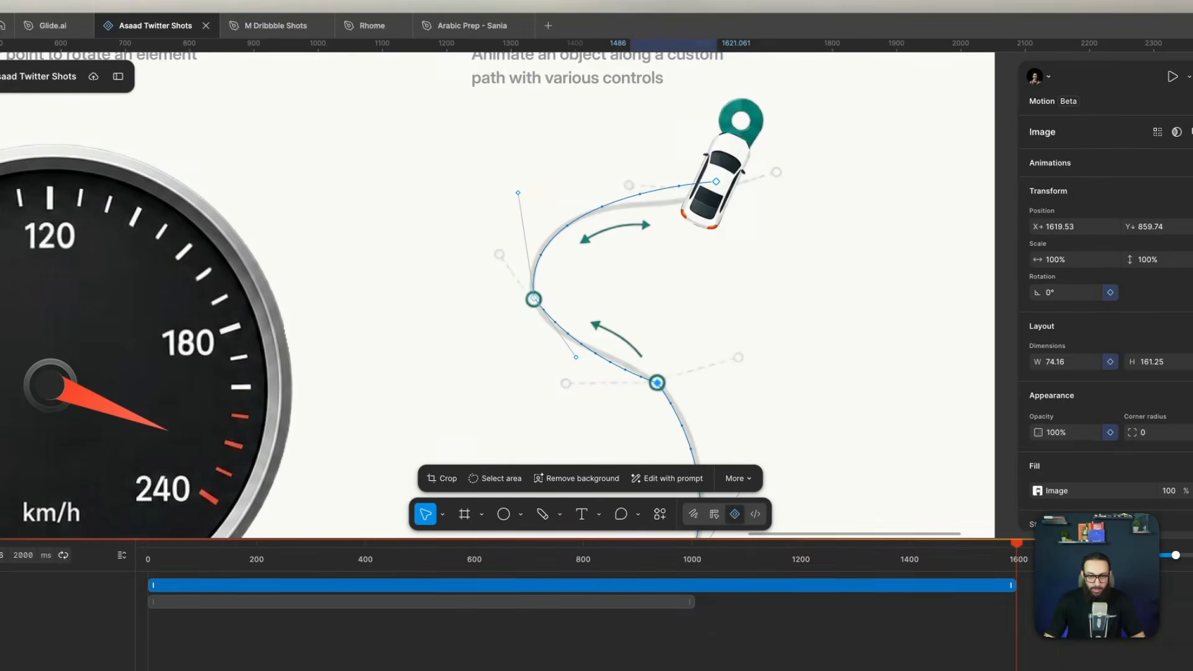
drag(575, 357, 564, 358)
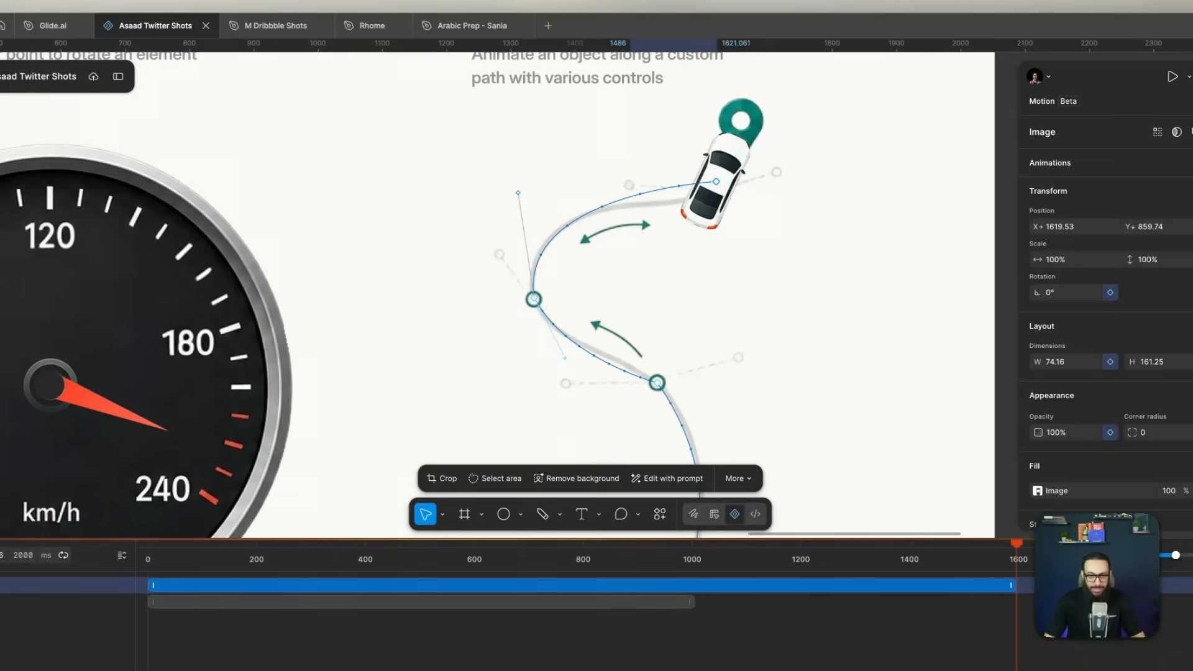
click(657, 383)
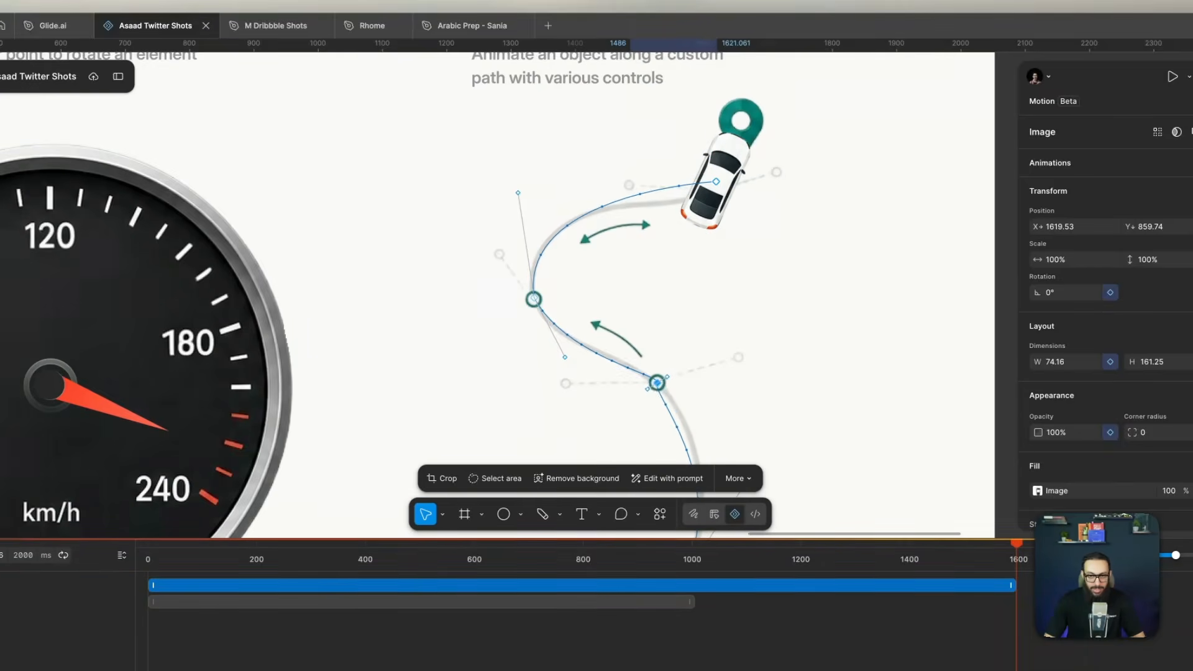
drag(666, 377, 622, 352)
scroll(497, 295, down, 5)
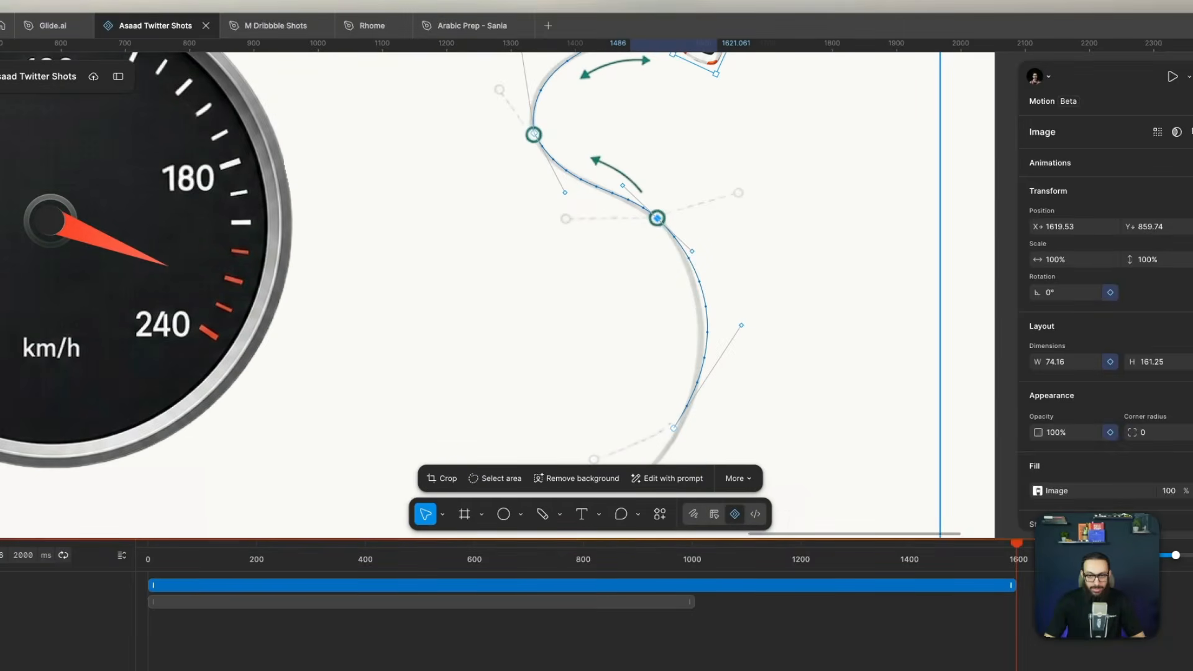
drag(740, 326, 728, 342)
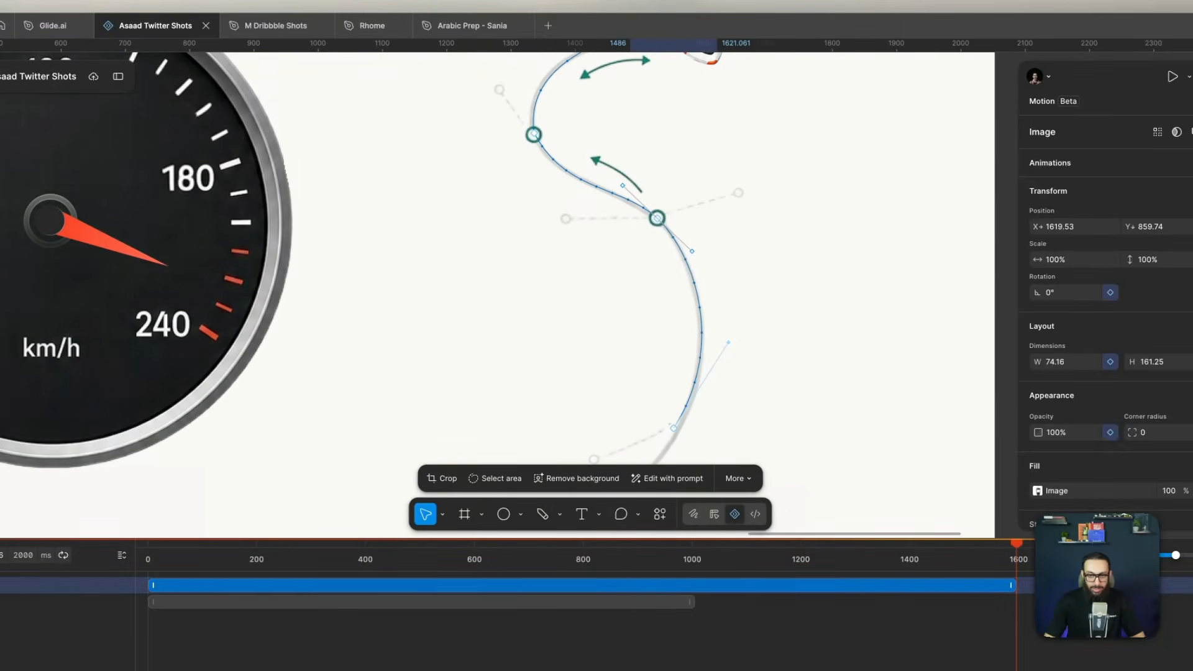
- Adjust the handles at both ends of the motion path's upper segment so it follows the road up to the pin
scroll(497, 295, up, 7)
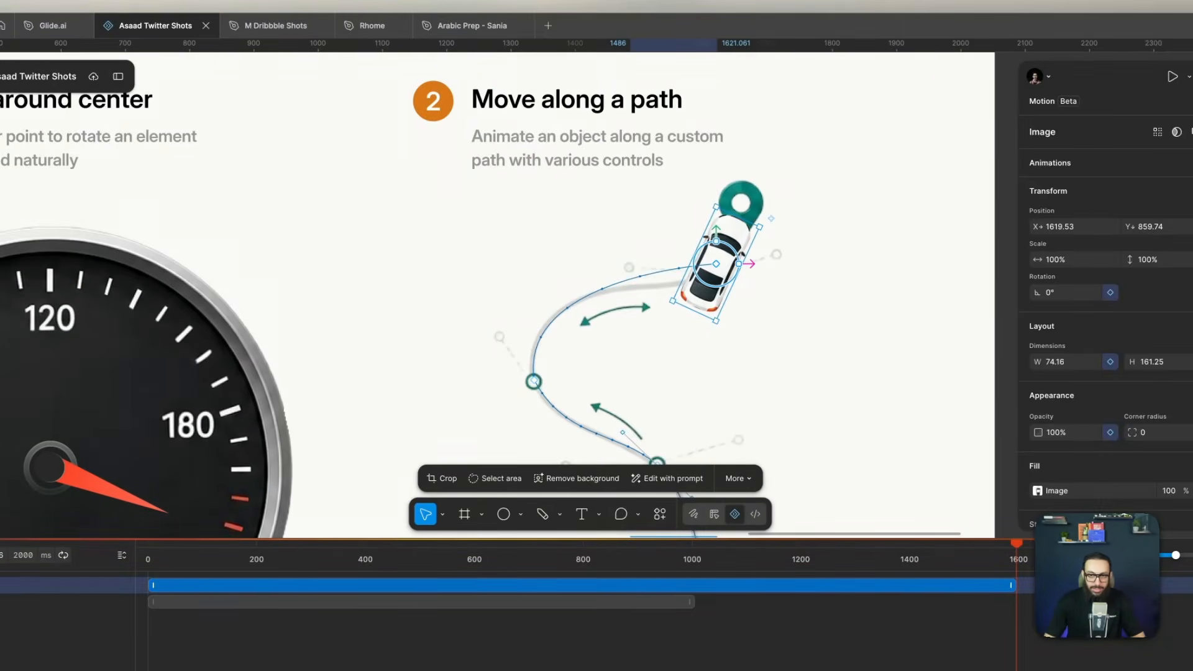
drag(517, 277, 512, 275)
drag(715, 264, 672, 291)
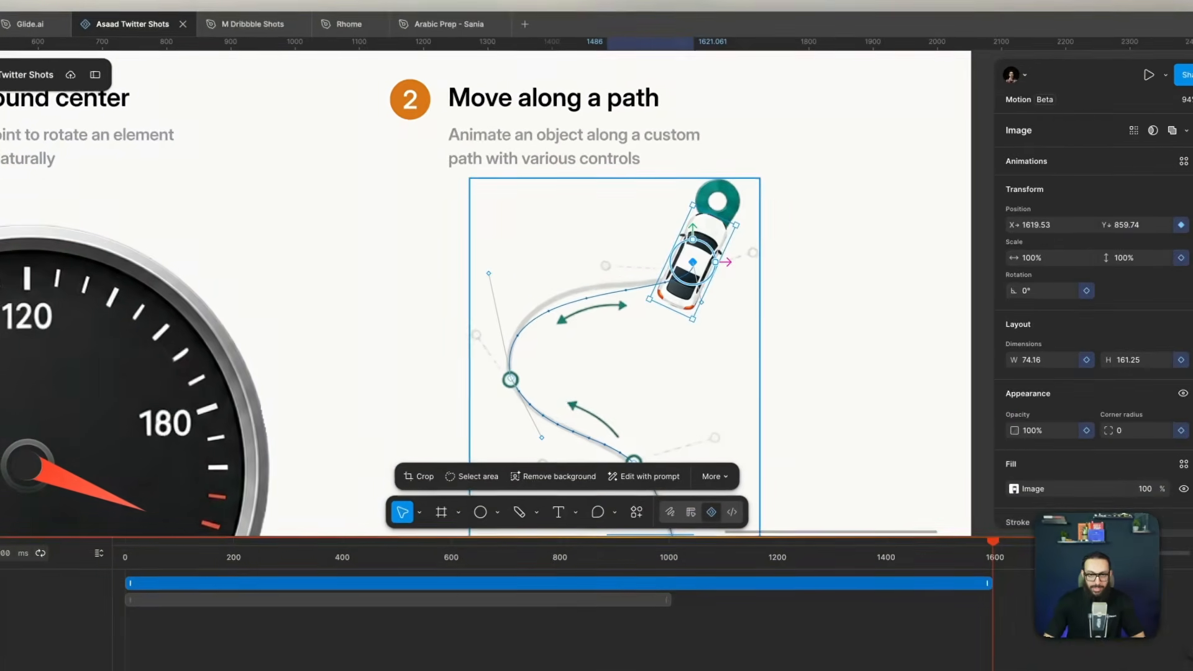
click(488, 274)
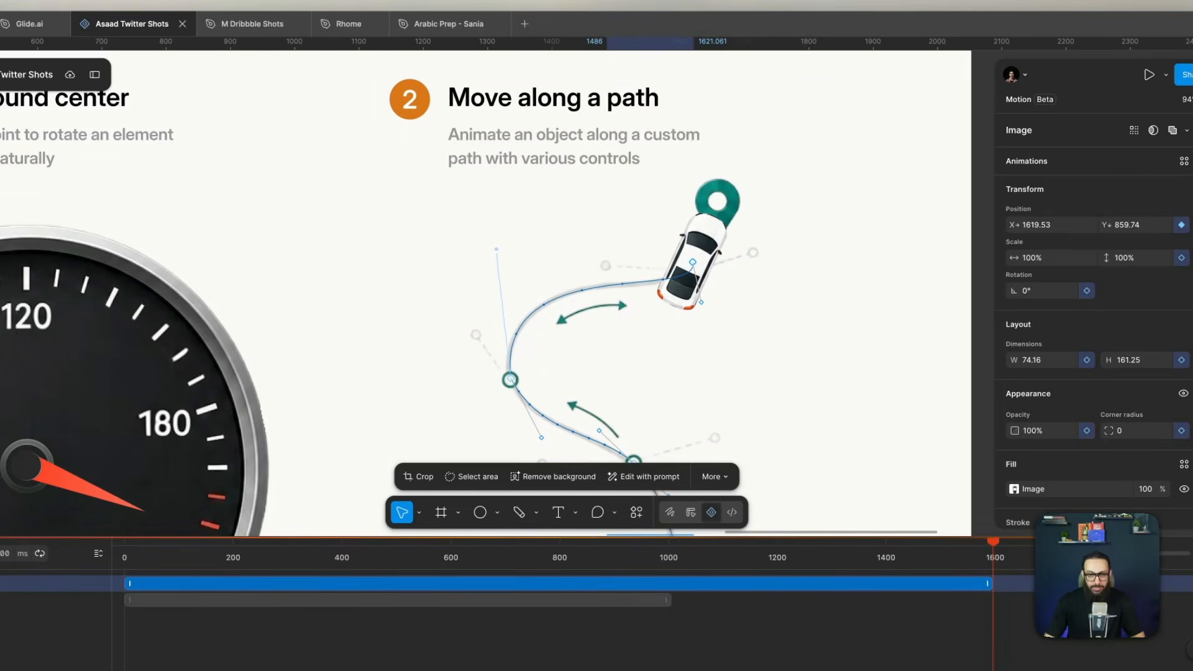
- Play back the animation with nothing selected to check how the car follows the road
key(shift+1)
key(Escape)
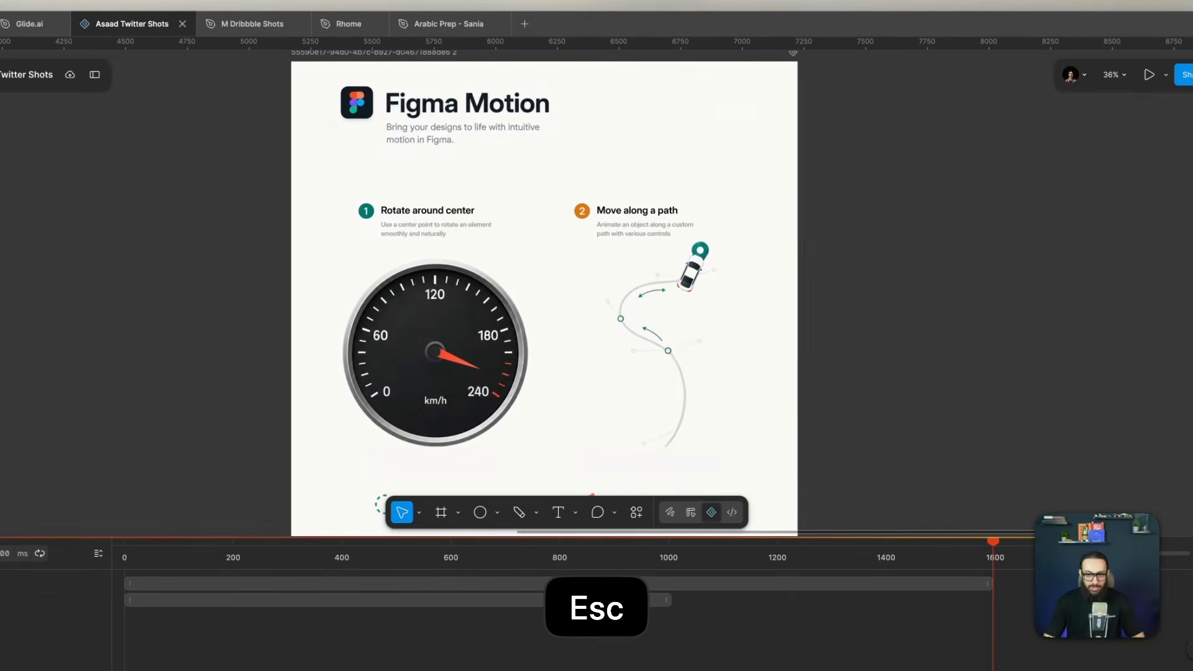
key(space)
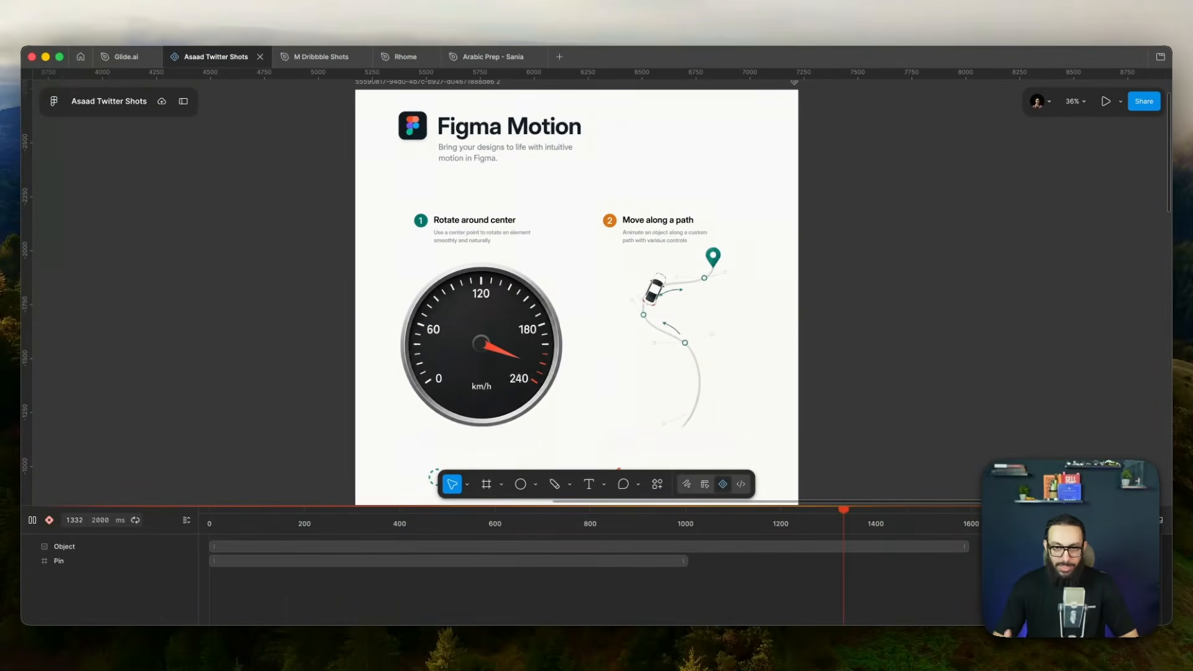
key(space)
scroll(719, 361, up, 5)
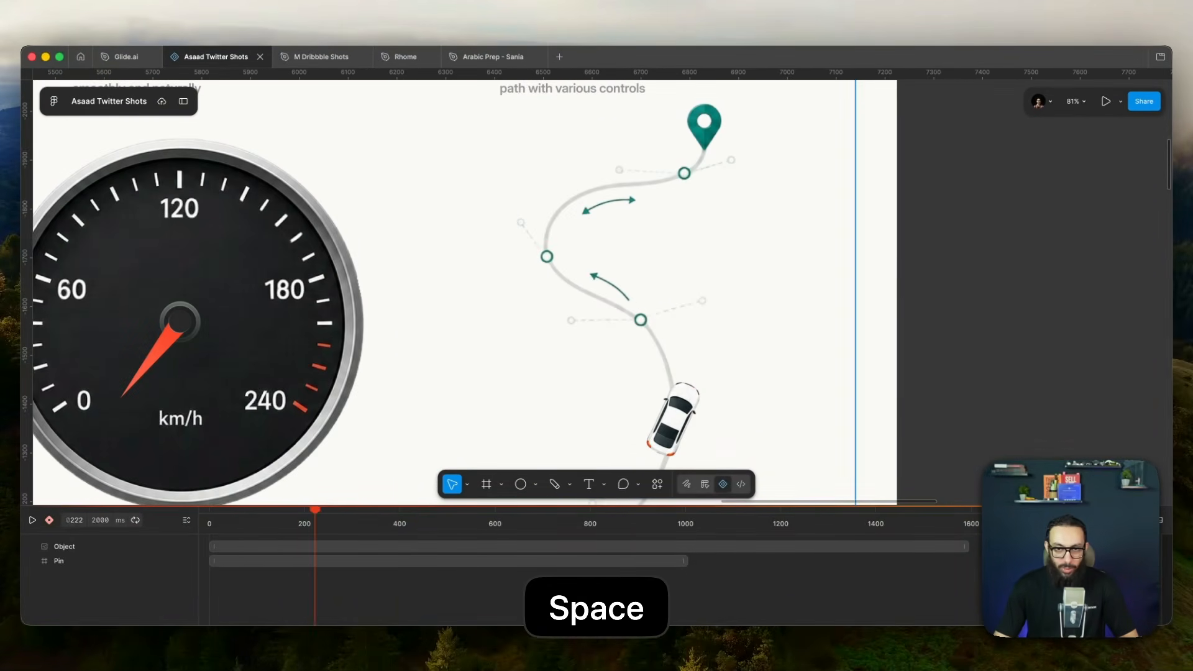
key(space)
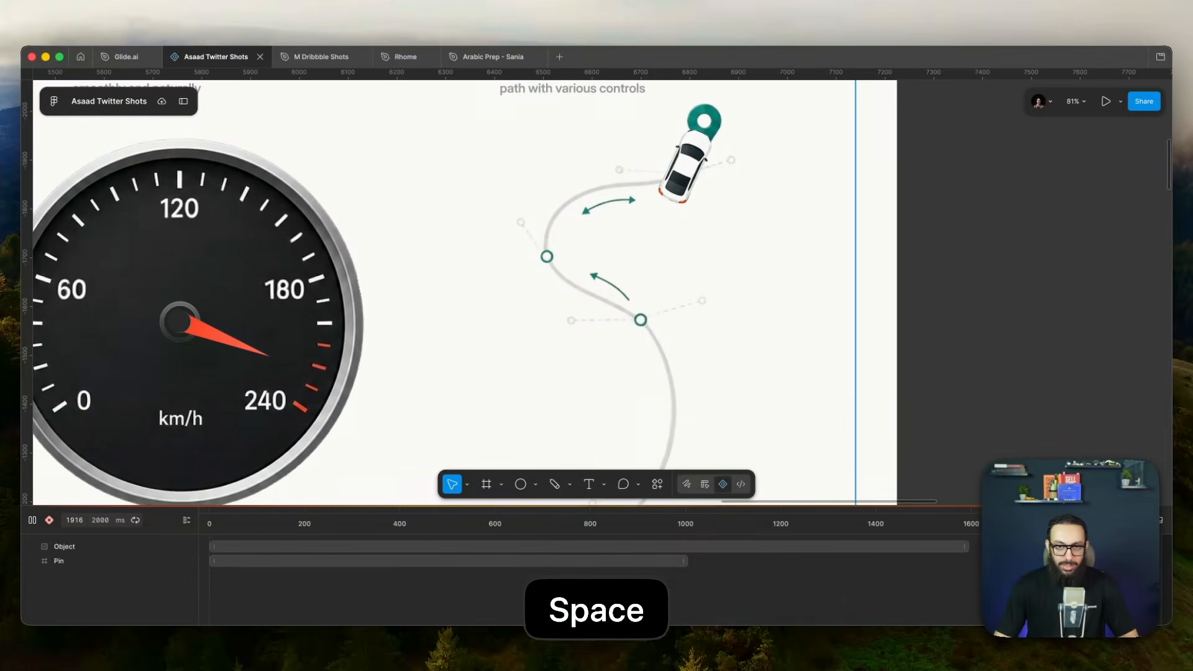
key(space)
scroll(827, 357, down, 5)
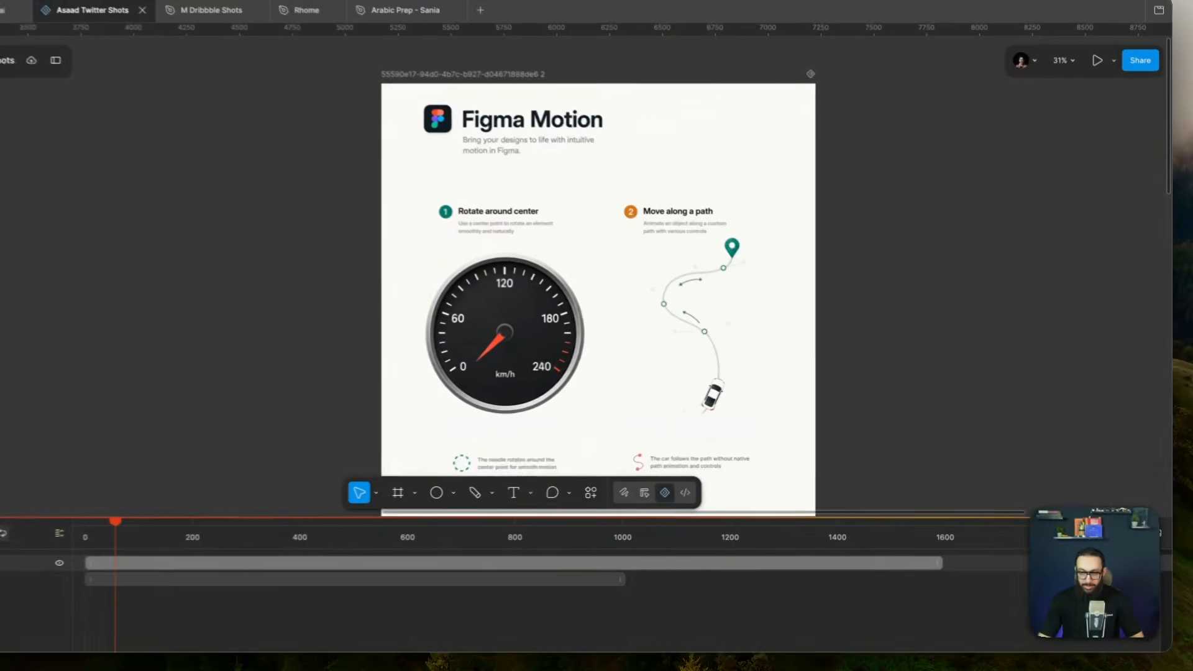
- Stretch the car's animation to the 2000 ms end of the timeline and play it back
click(7, 563)
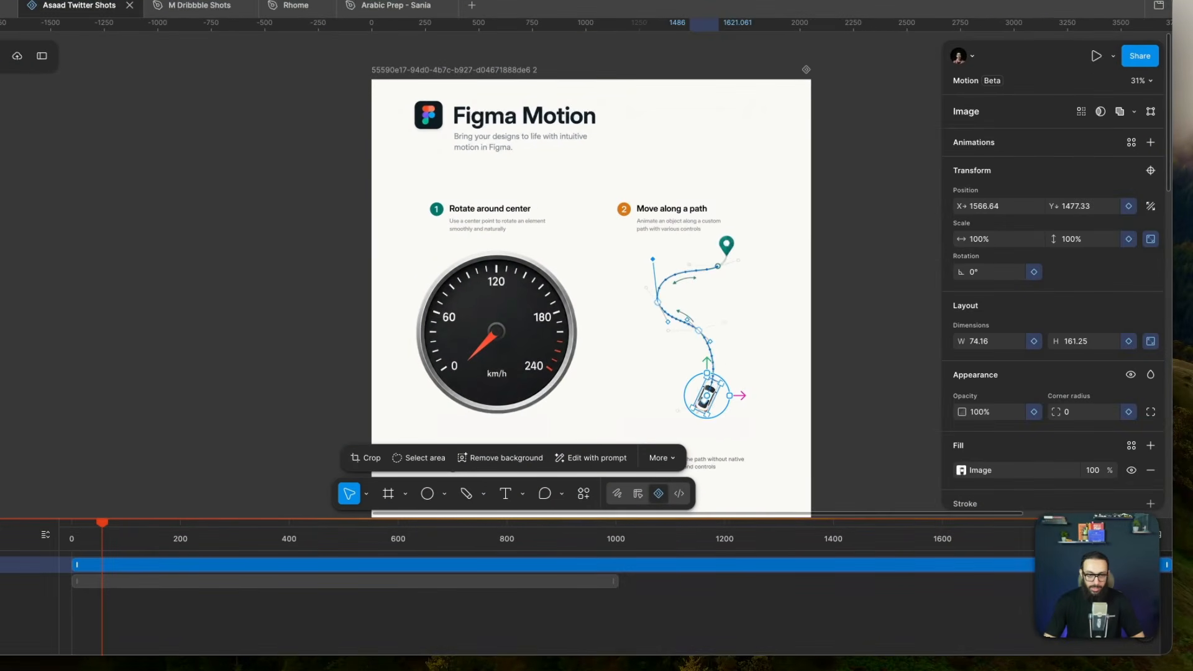
key(space)
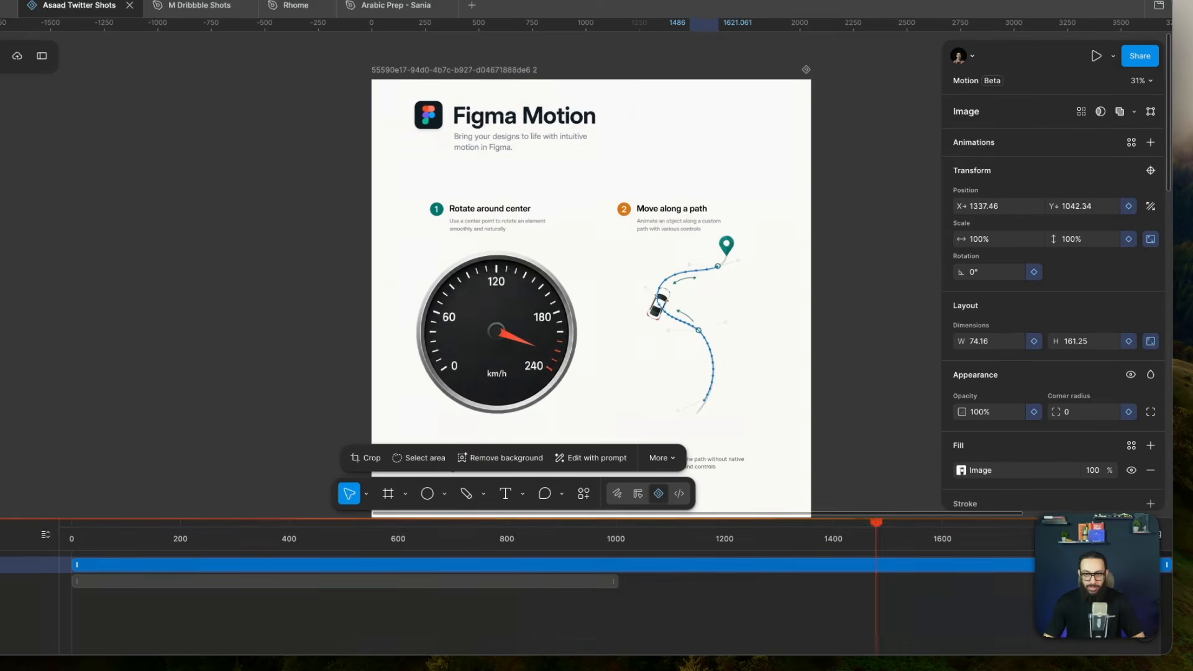
key(space)
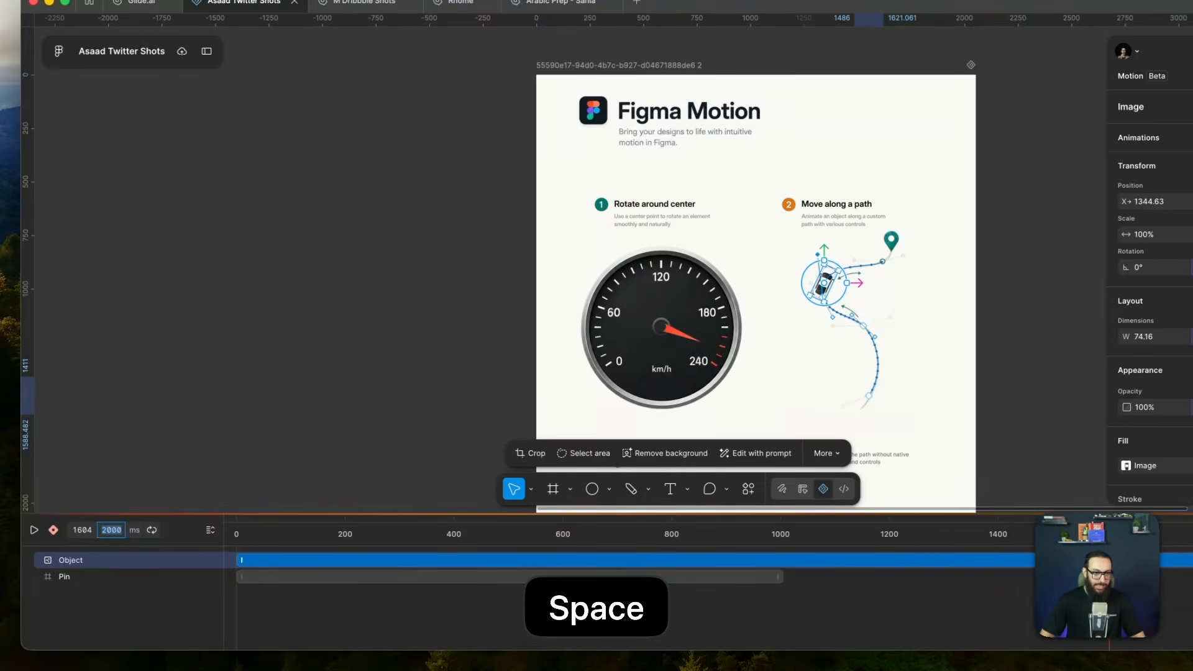
- Set the timeline duration to 3000 ms and stretch the car's animation to fill it
key(3)
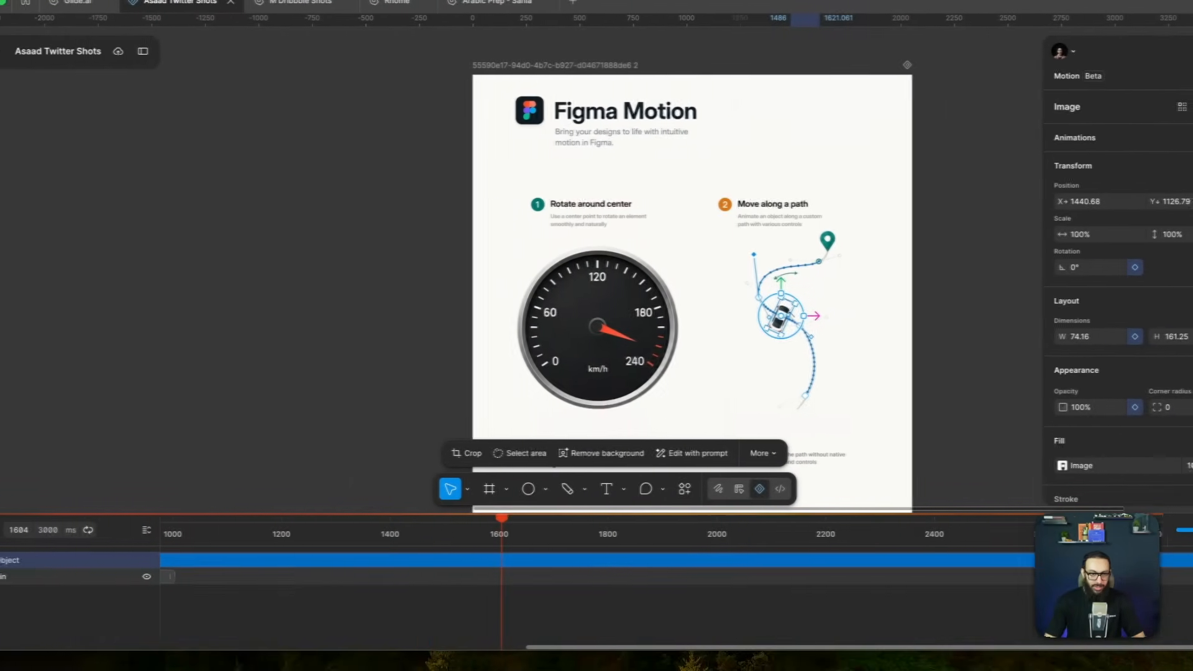
scroll(596, 597, left, 5)
- Deselect the car and play back the longer animation to check its slower movement along the road
click(921, 315)
scroll(913, 316, up, 5)
key(space)
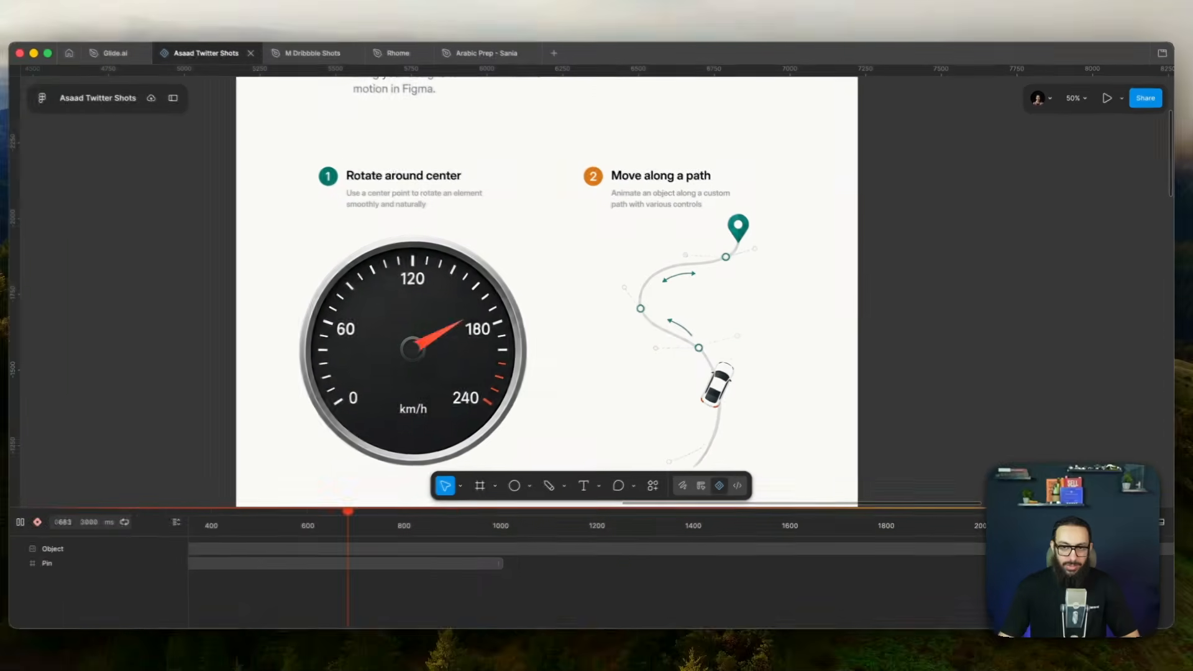
key(space)
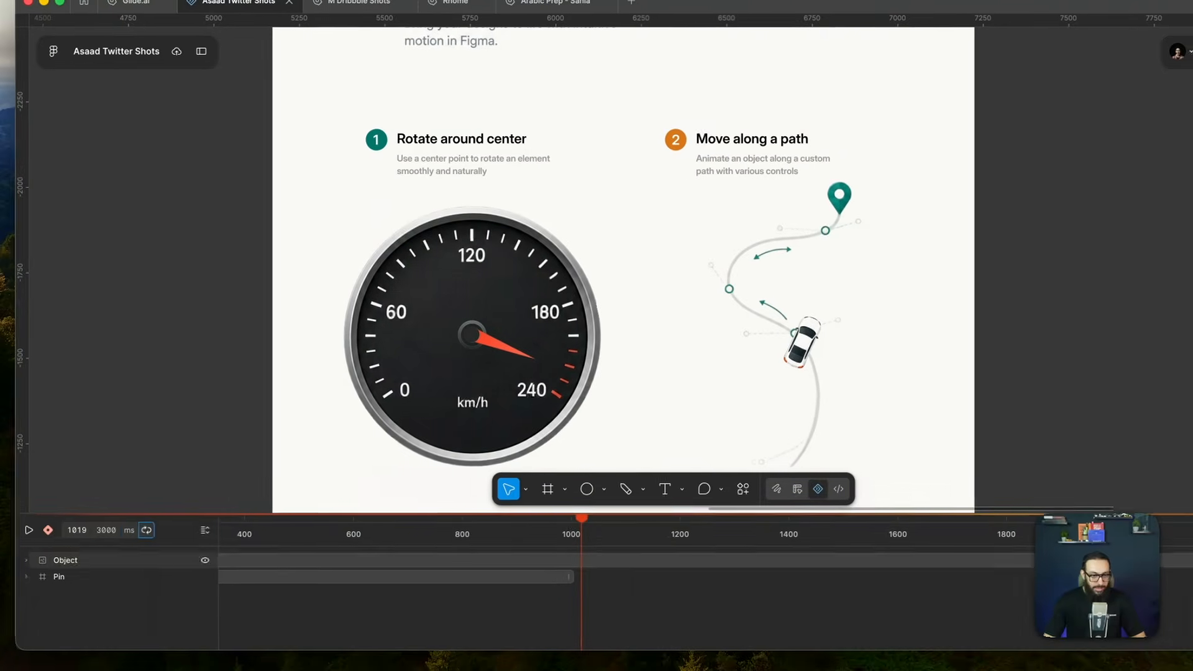
- Set the timeline duration to 4000 ms and play back the animation
click(101, 531)
text(4000)
key(Return)
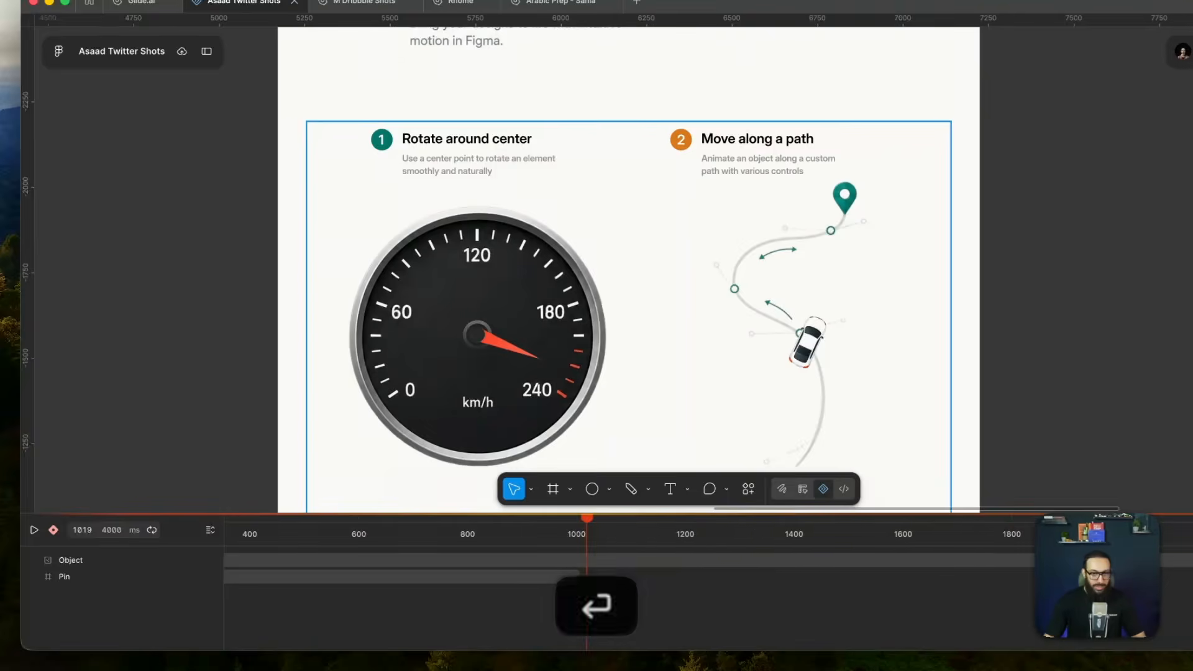
key(space)
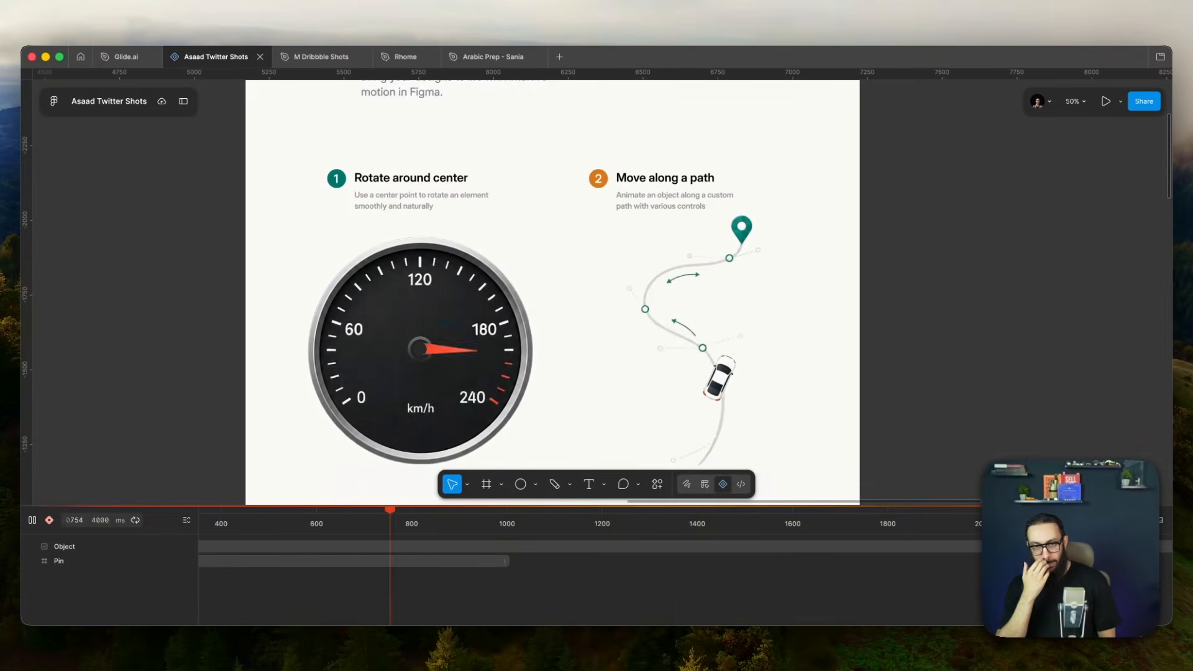
key(space)
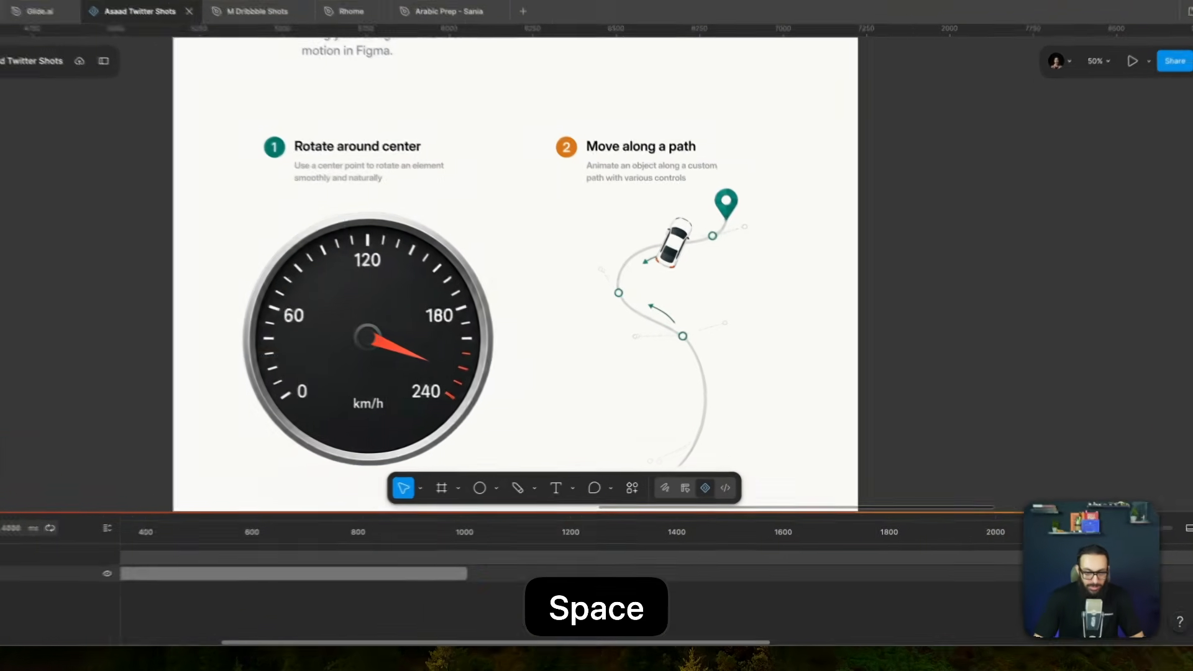
- Stretch the needle's animation to about 2000 ms and play back the animation with nothing selected
drag(465, 573, 900, 574)
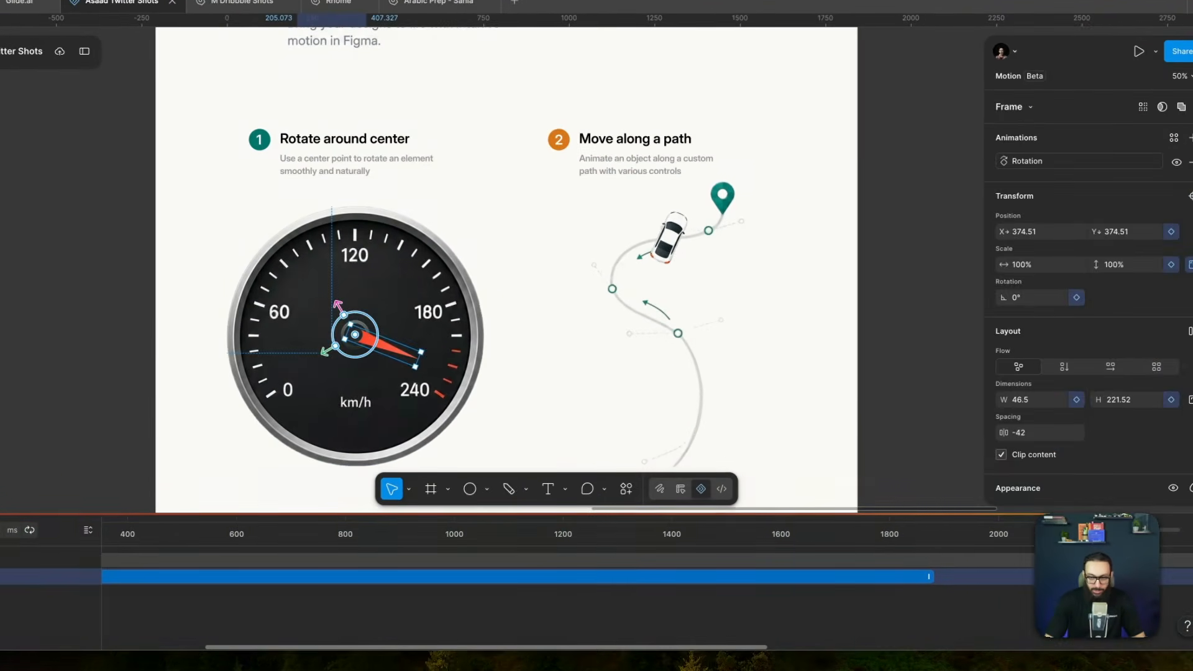
key(Escape)
key(space)
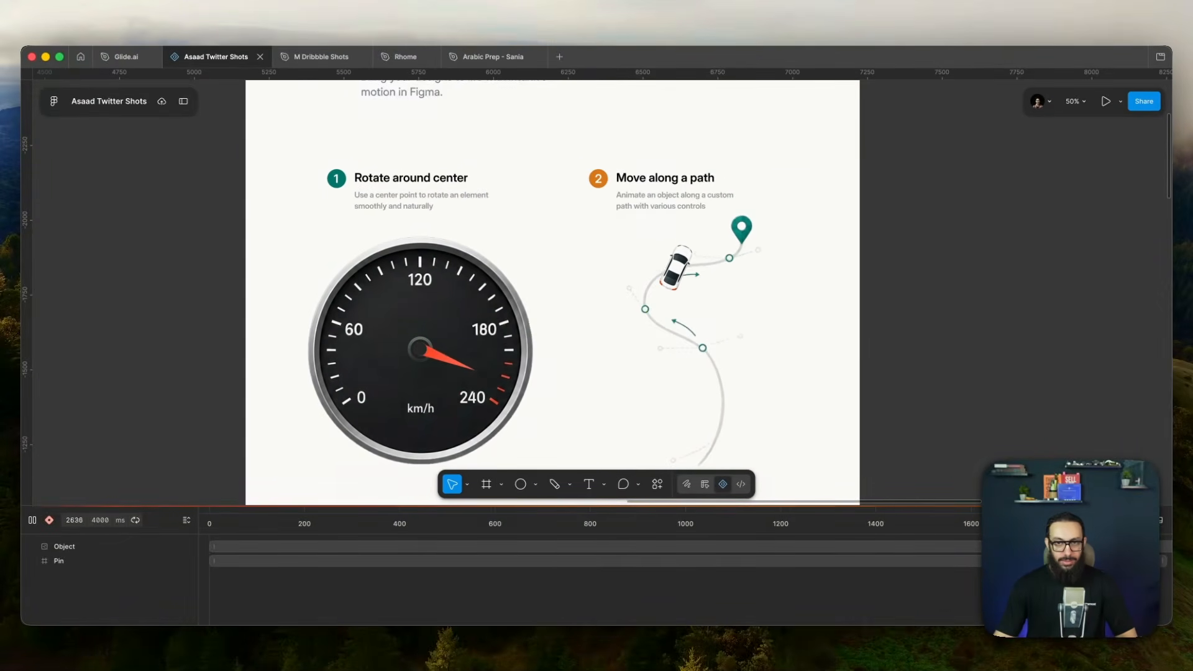
key(space)
- Add a Rotation animation to the car at the start of the timeline
click(730, 253)
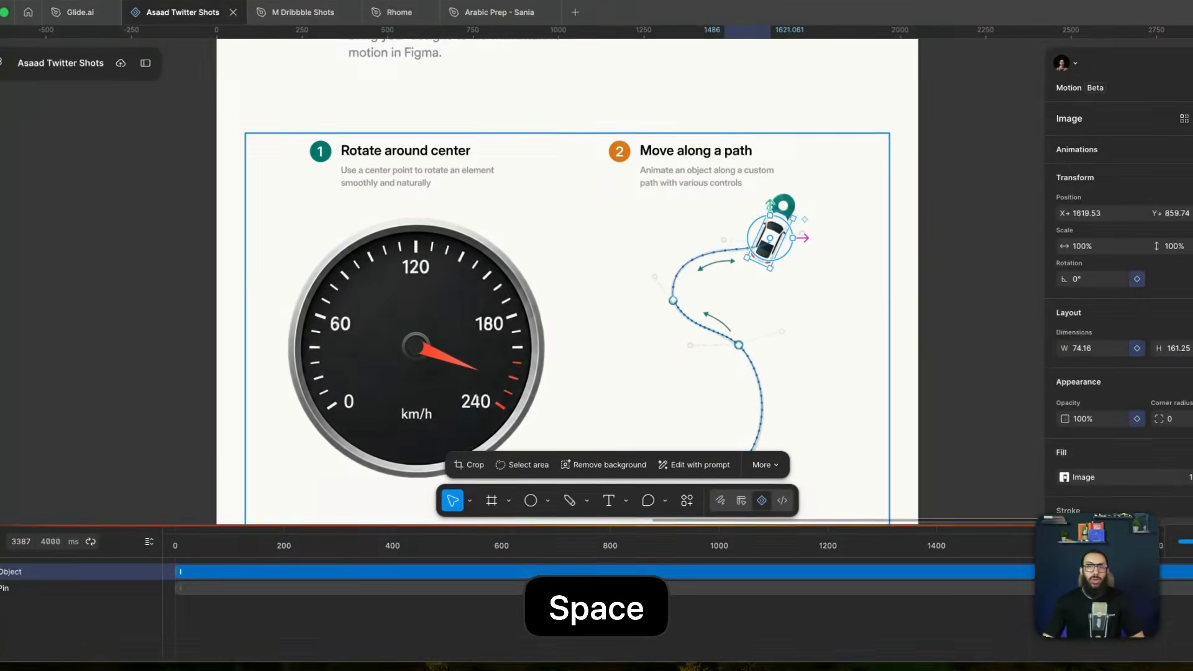
click(206, 539)
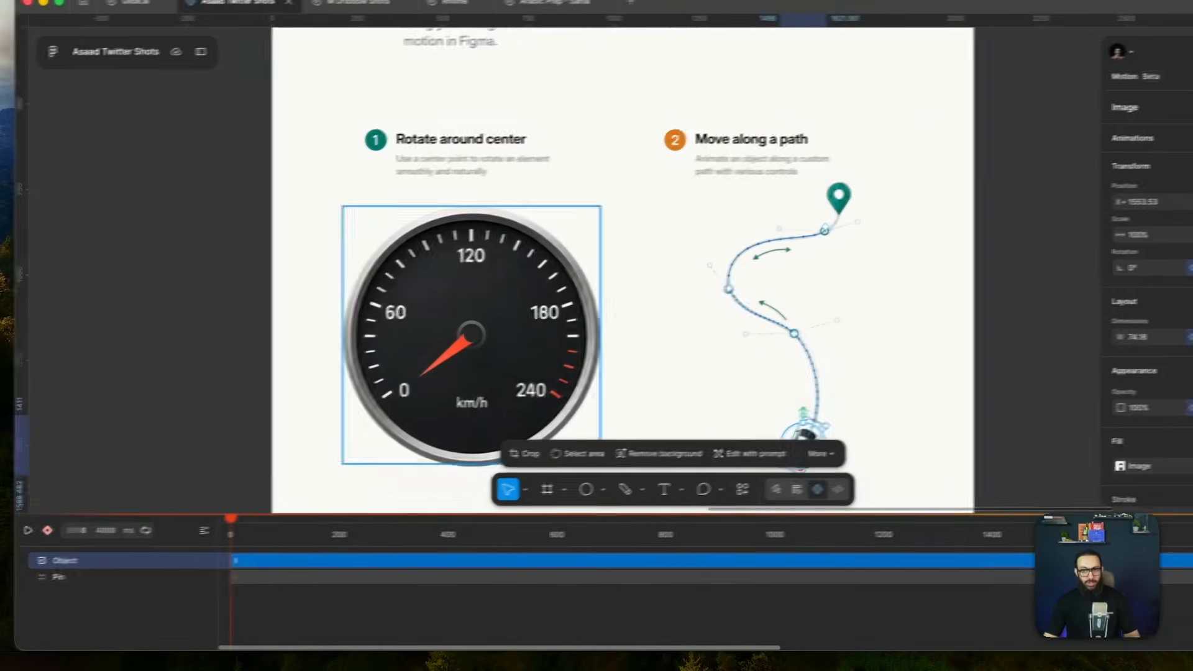
scroll(445, 340, down, 3)
scroll(720, 356, up, 3)
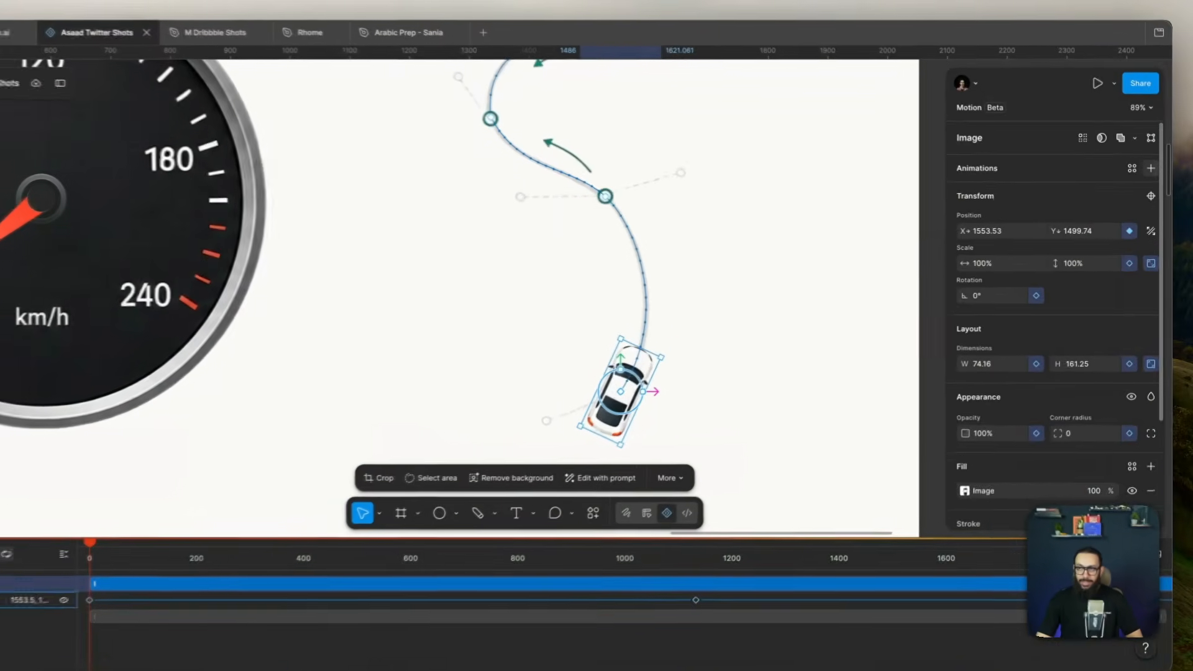
click(1153, 178)
click(856, 202)
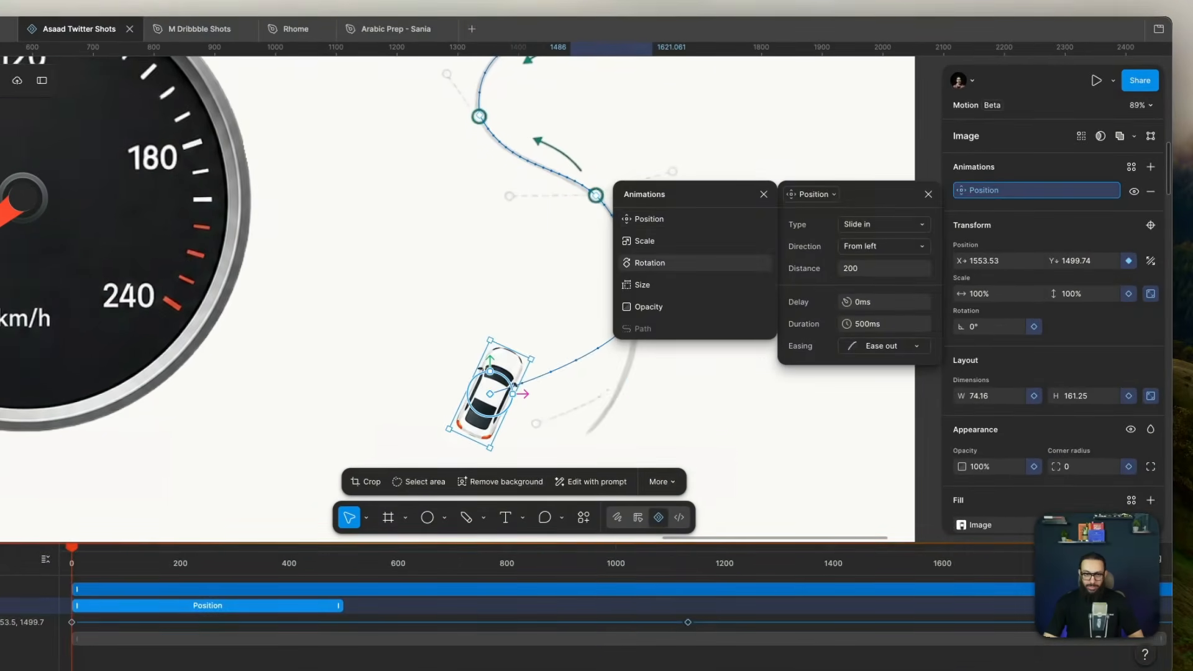
click(649, 263)
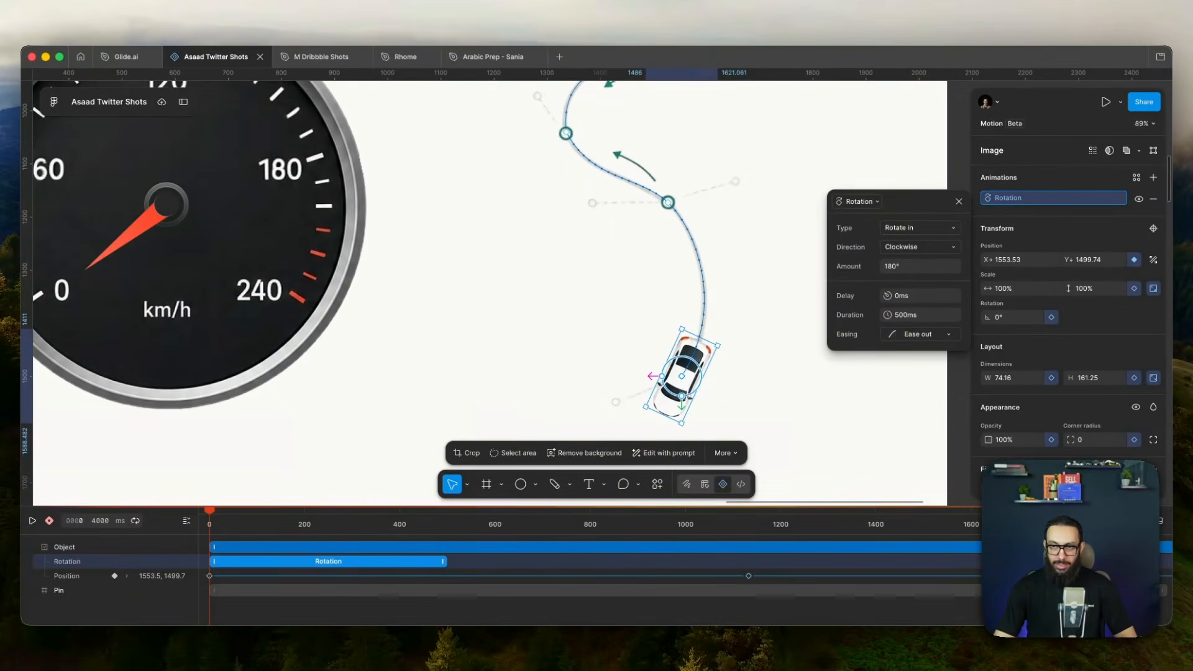
- Make the car's rotation animation Custom, with start and end angles of 0°
click(919, 227)
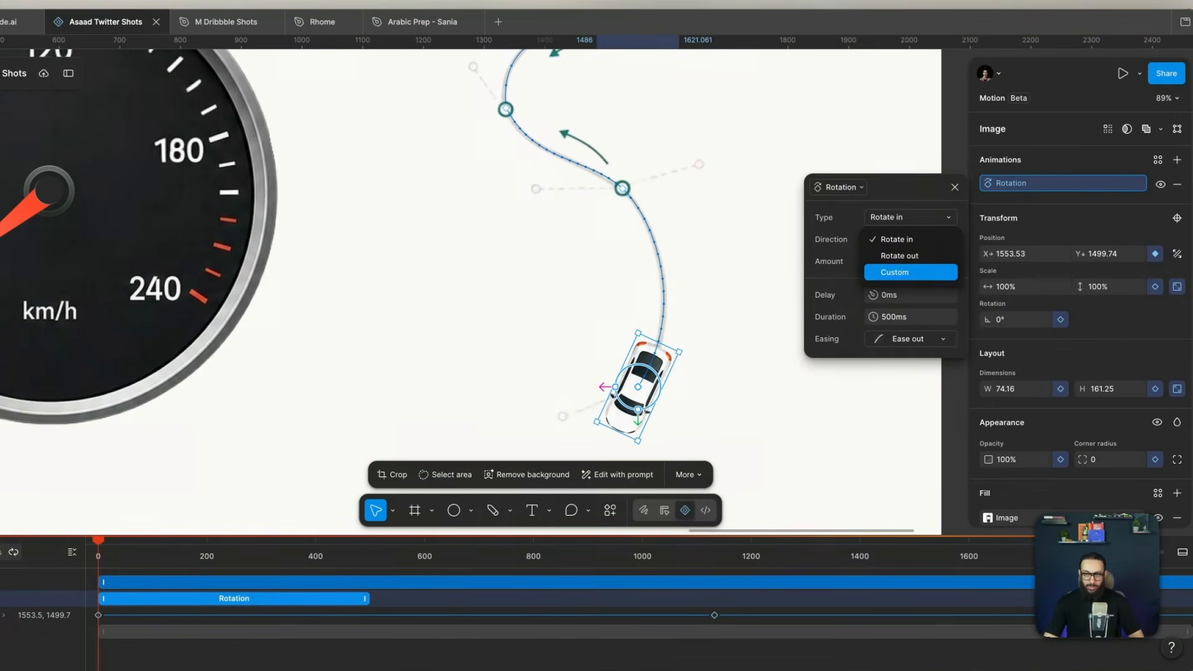
click(895, 272)
text(0)
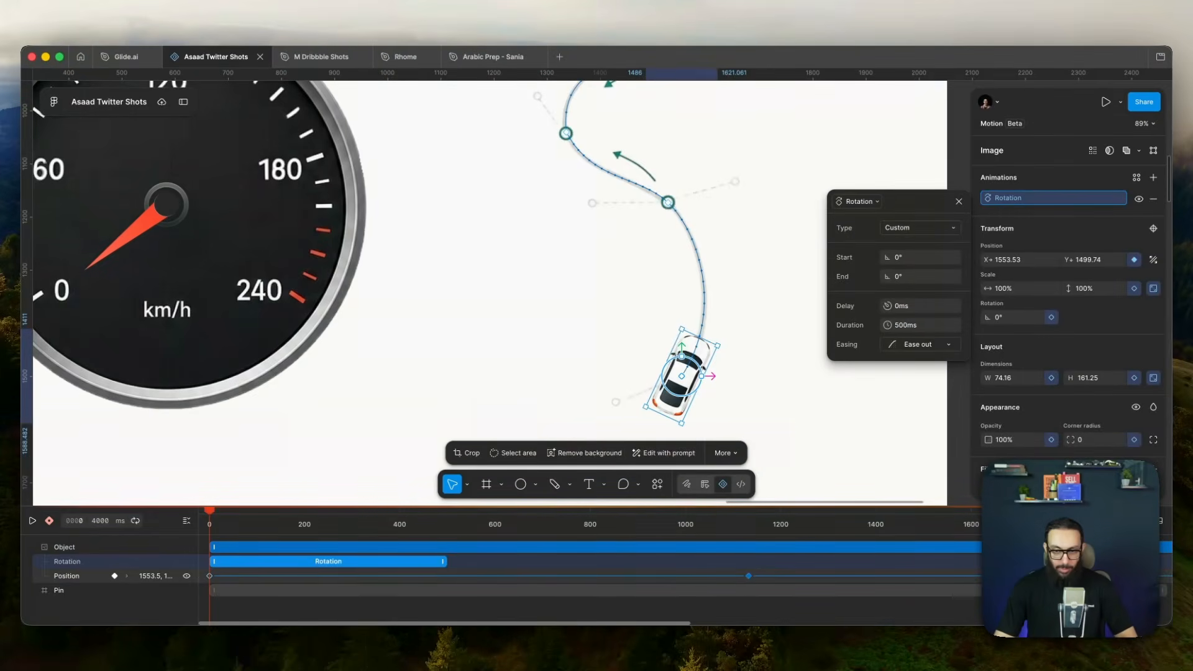
- Rotate the car to about 78° at its second position keyframe so it follows the road, and play back the turn
click(748, 576)
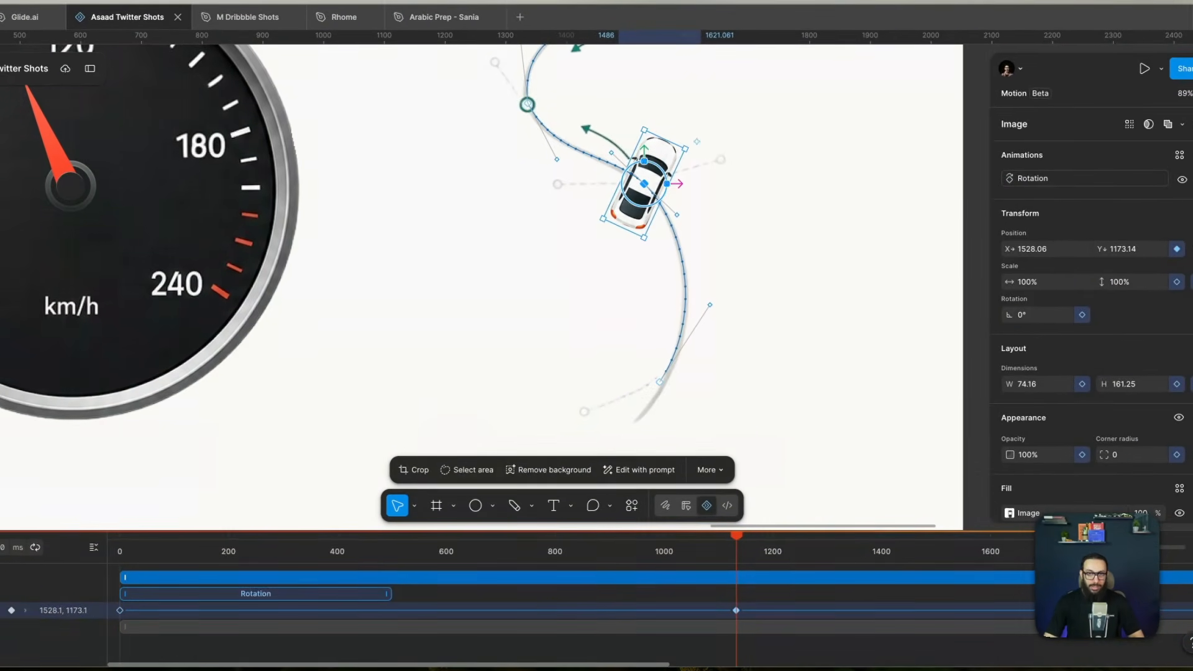
drag(660, 168, 633, 164)
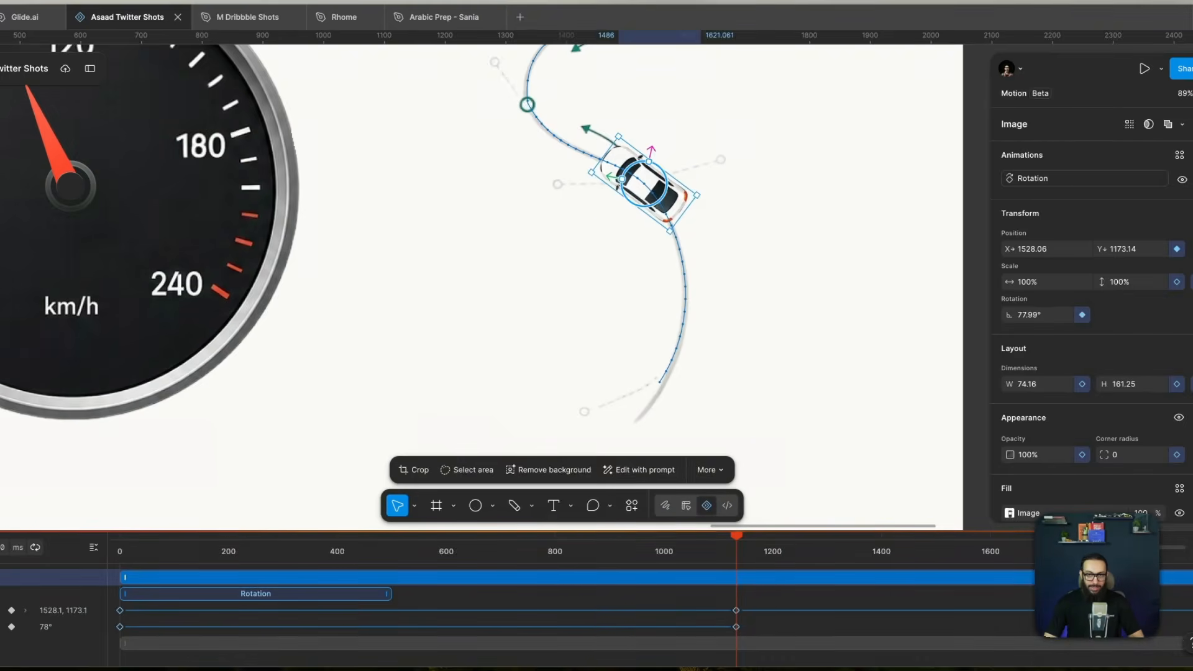
key(space)
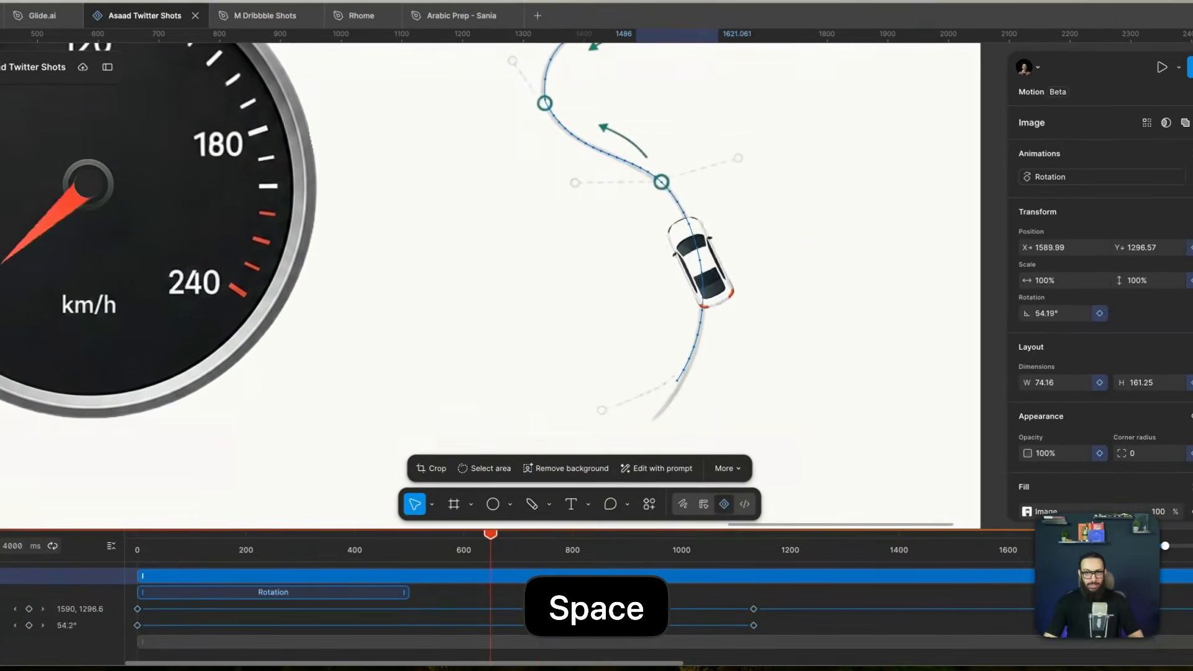
key(space)
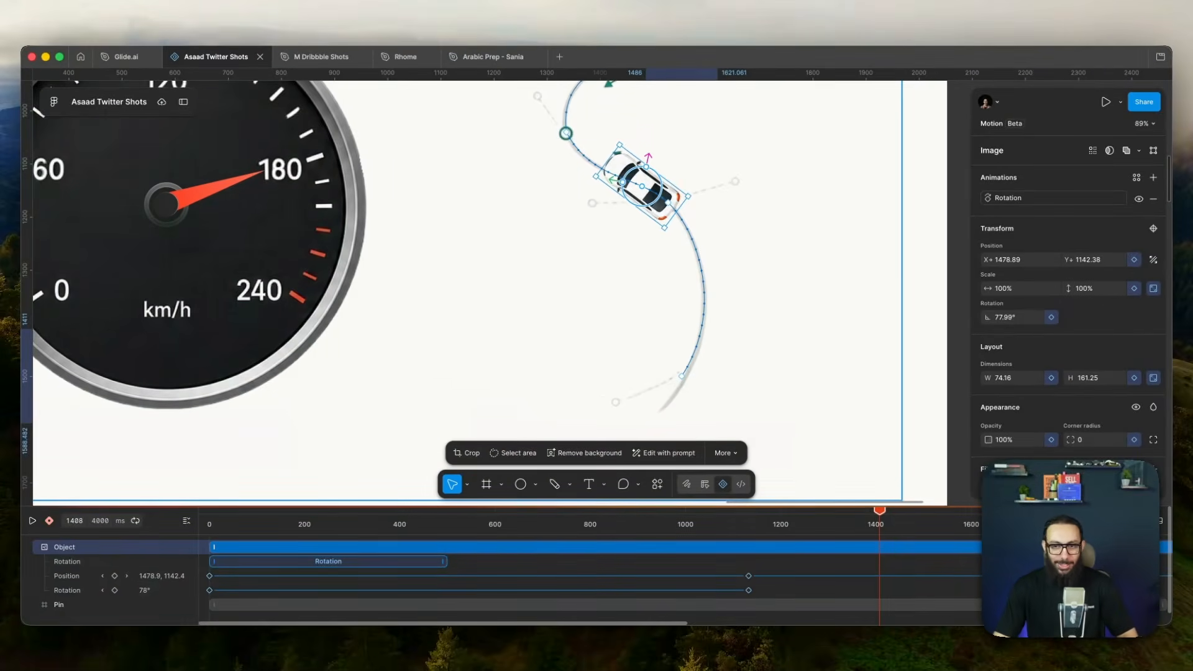
- Rotate the car to 23.5° at its third position keyframe, on the road's outer bend
scroll(590, 571, right, 5)
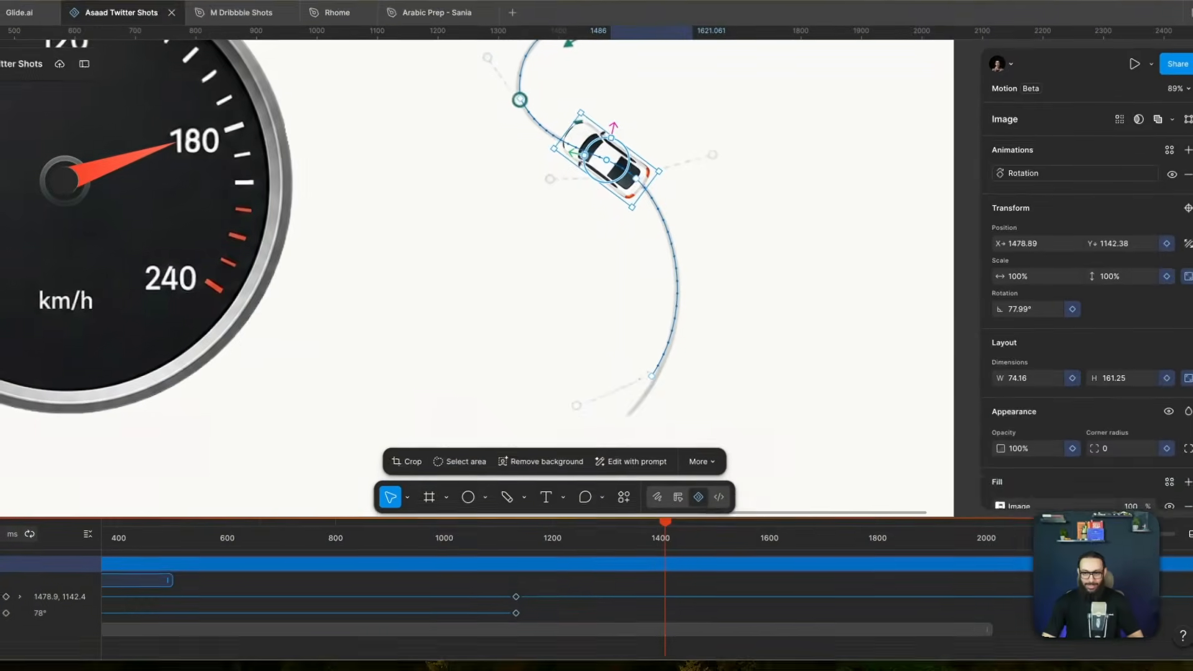
mouse_move(807, 505)
mouse_down()
mouse_move(807, 448)
mouse_move(808, 497)
mouse_up()
scroll(770, 298, up, 2)
scroll(770, 298, up, 2)
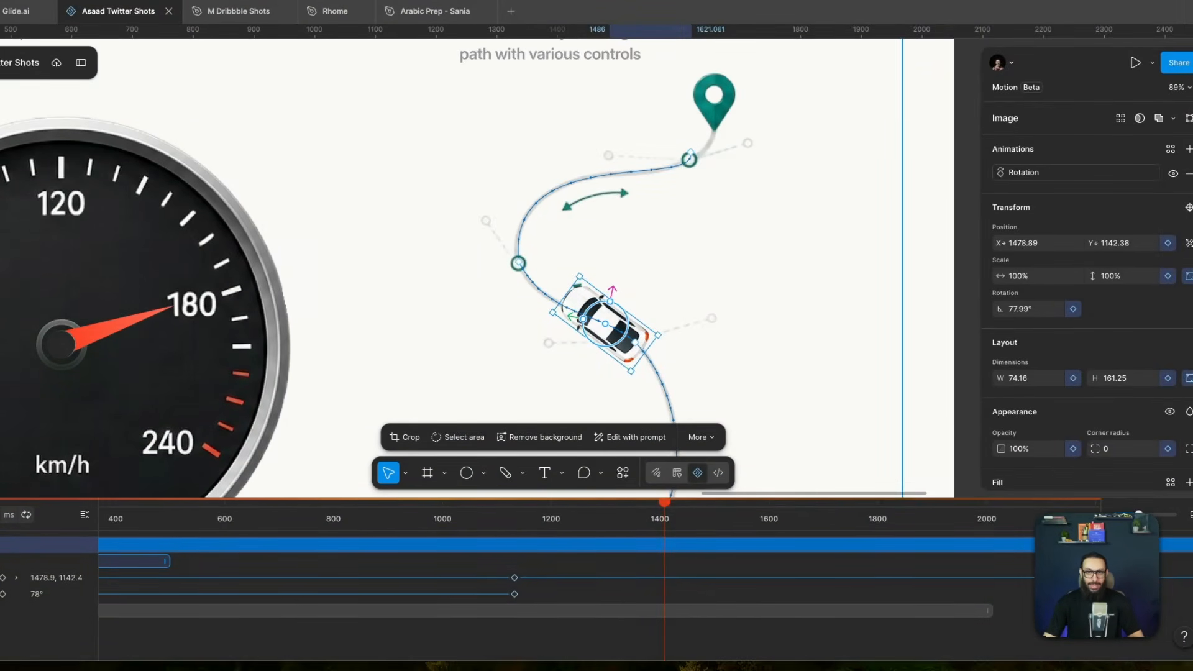
scroll(559, 577, right, 3)
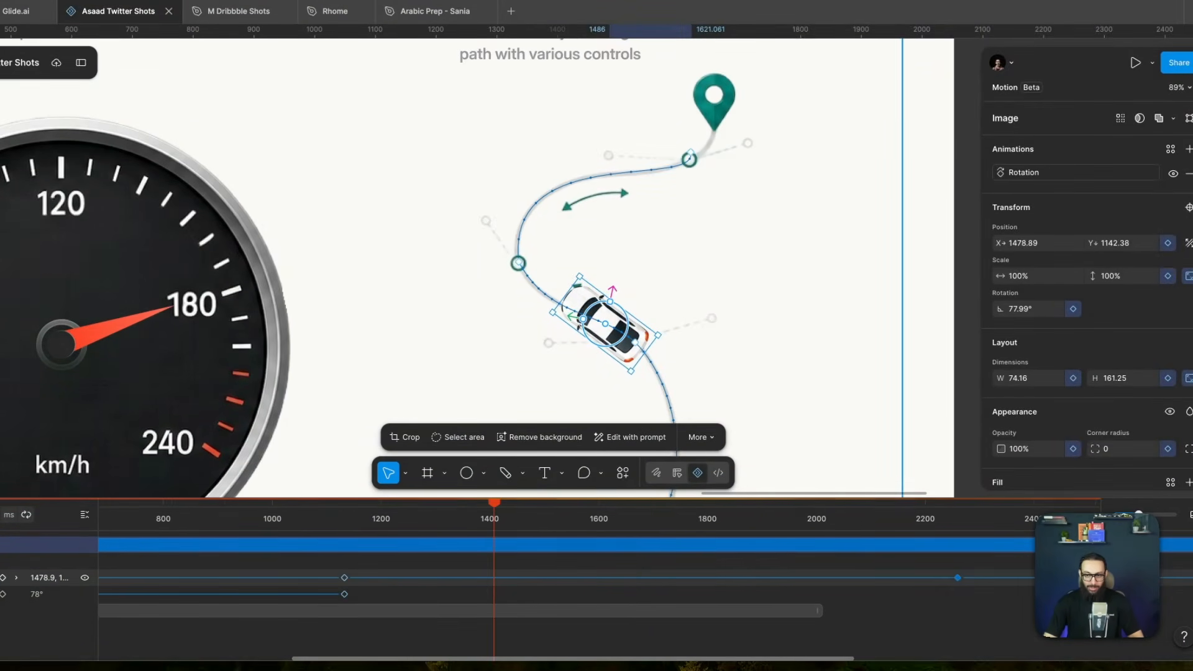
double_click(957, 578)
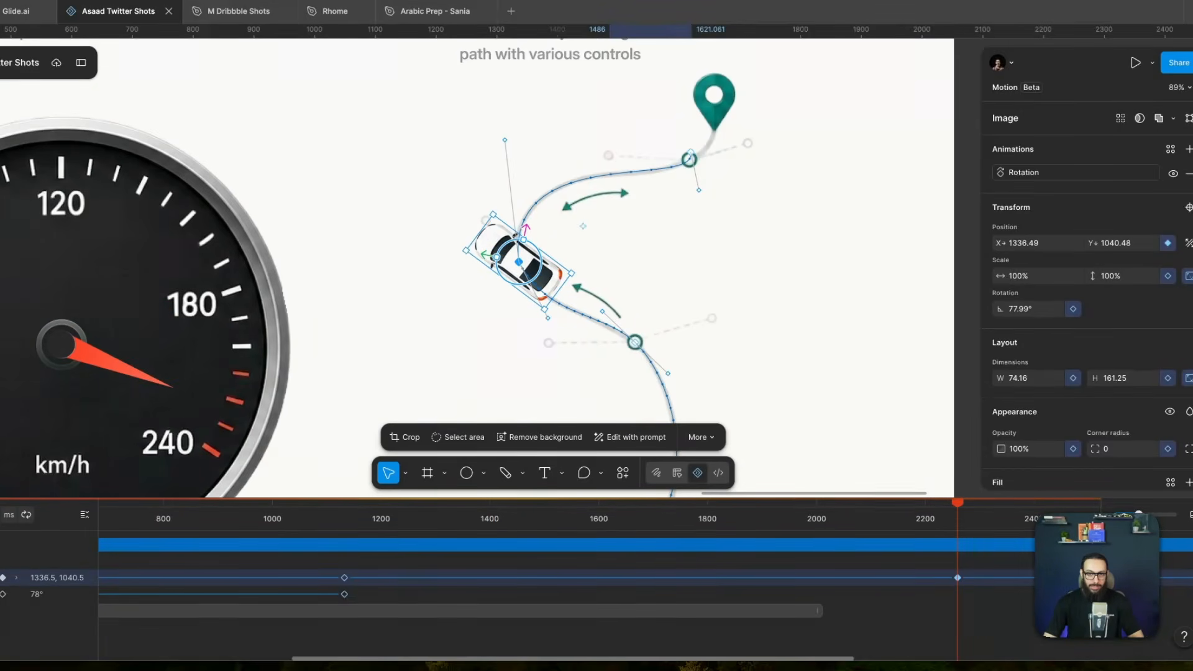
drag(491, 210, 545, 209)
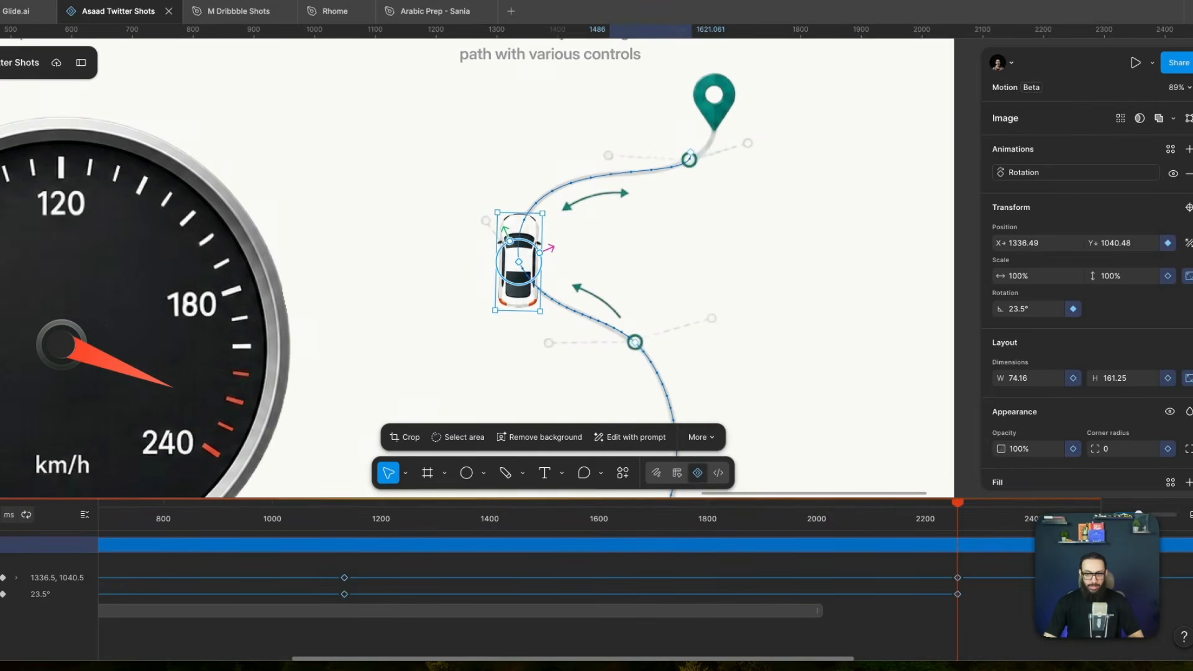
- Rotate the car to about -33° at its last position keyframe, beside the destination pin
scroll(559, 577, right, 8)
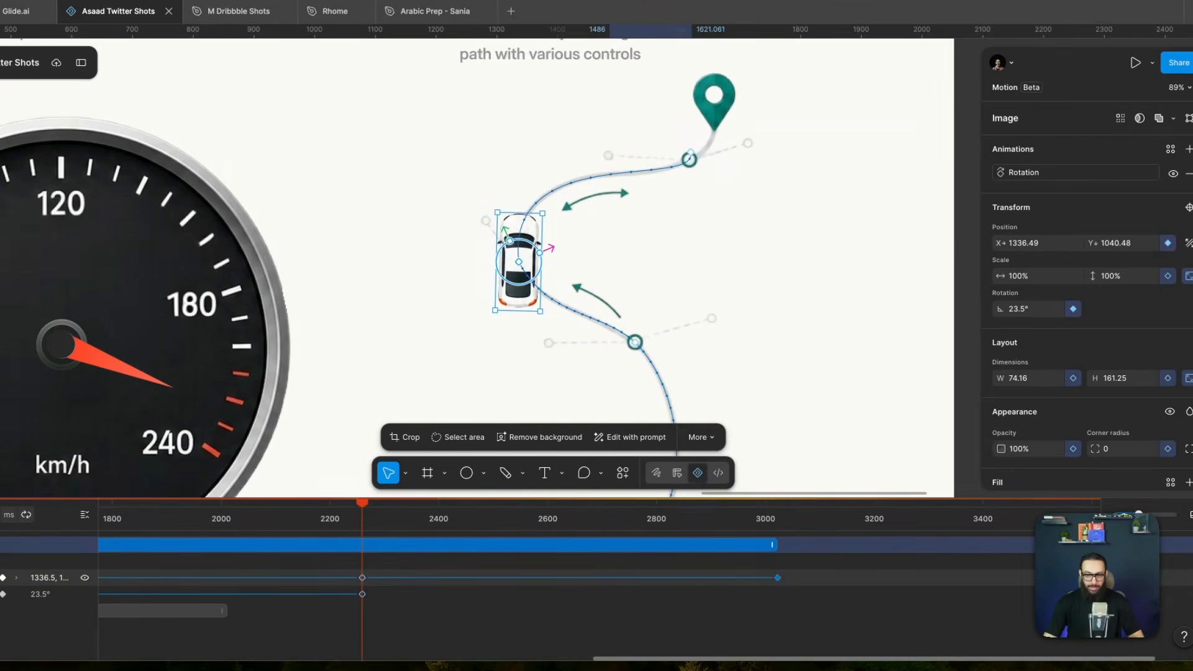
double_click(777, 577)
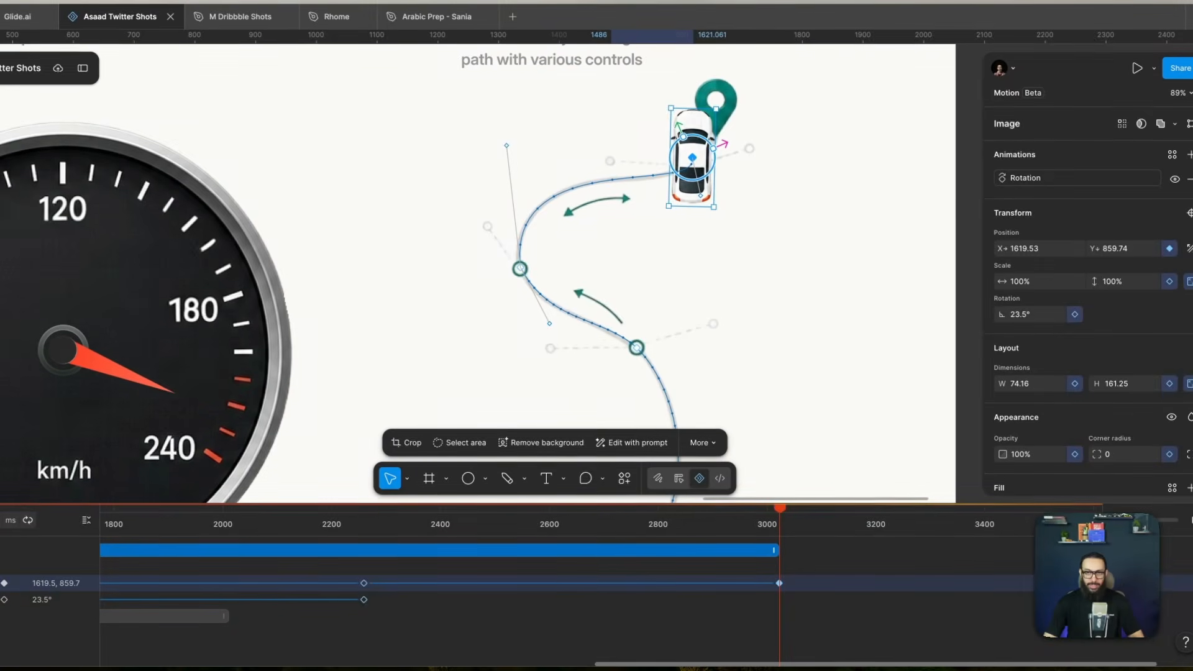
drag(727, 119, 744, 167)
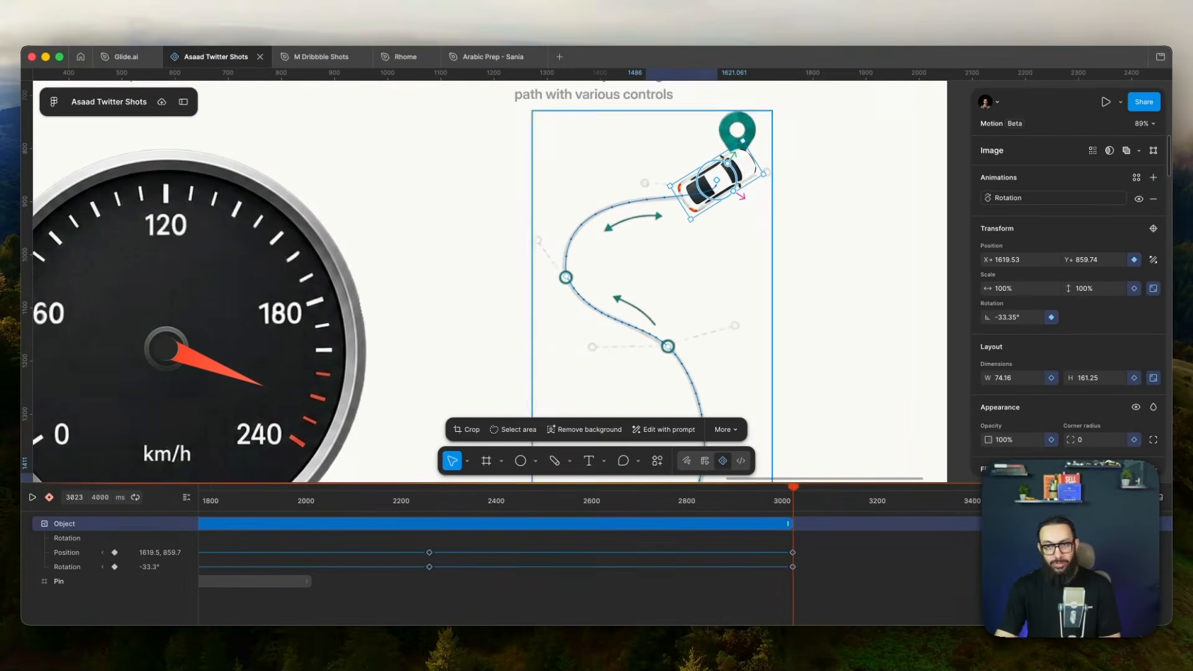
- Deselect the car and play back the animation to check its turns along the whole road
scroll(685, 357, down, 5)
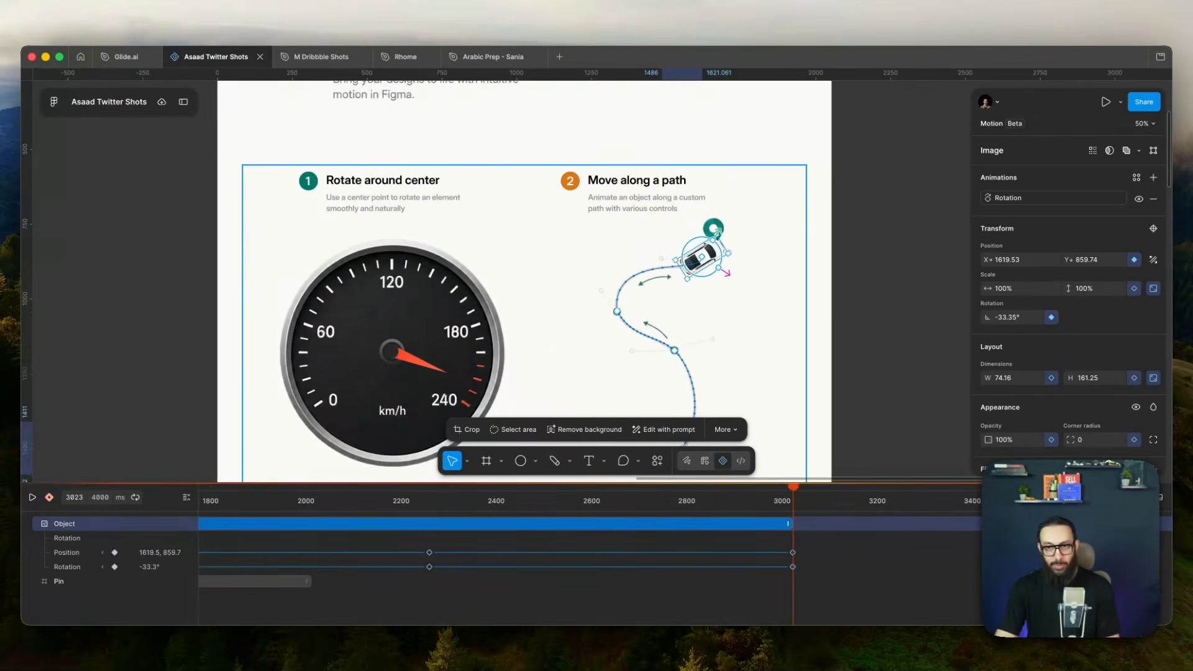
scroll(685, 357, down, 2)
key(Escape)
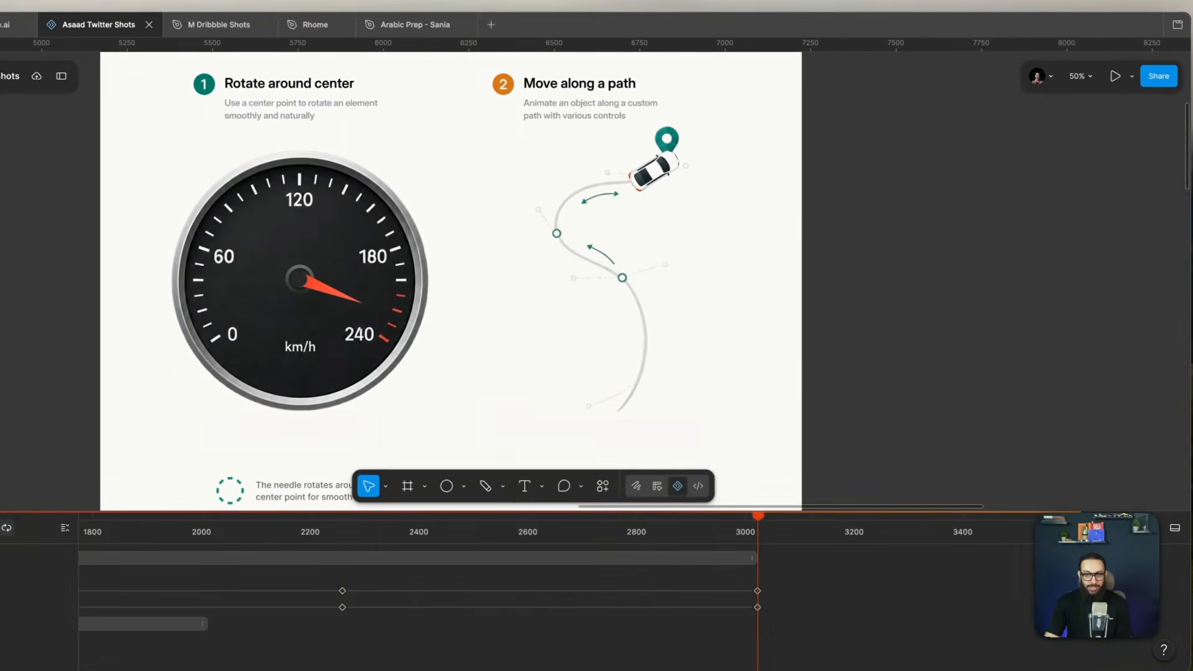
key(space)
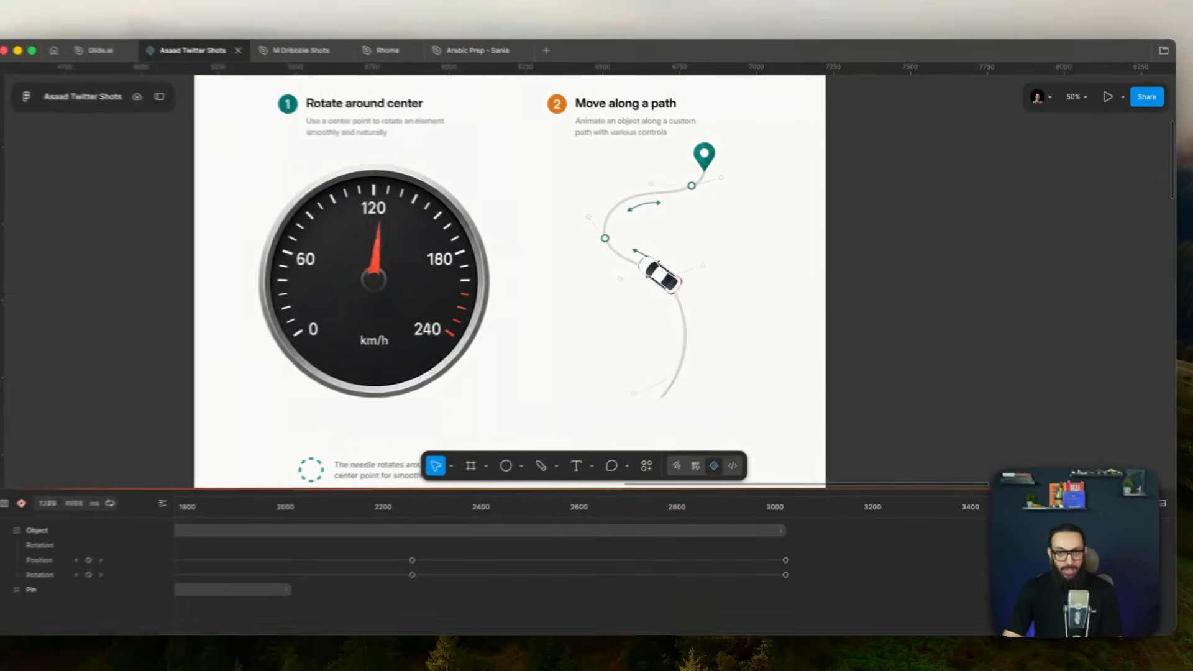
key(space)
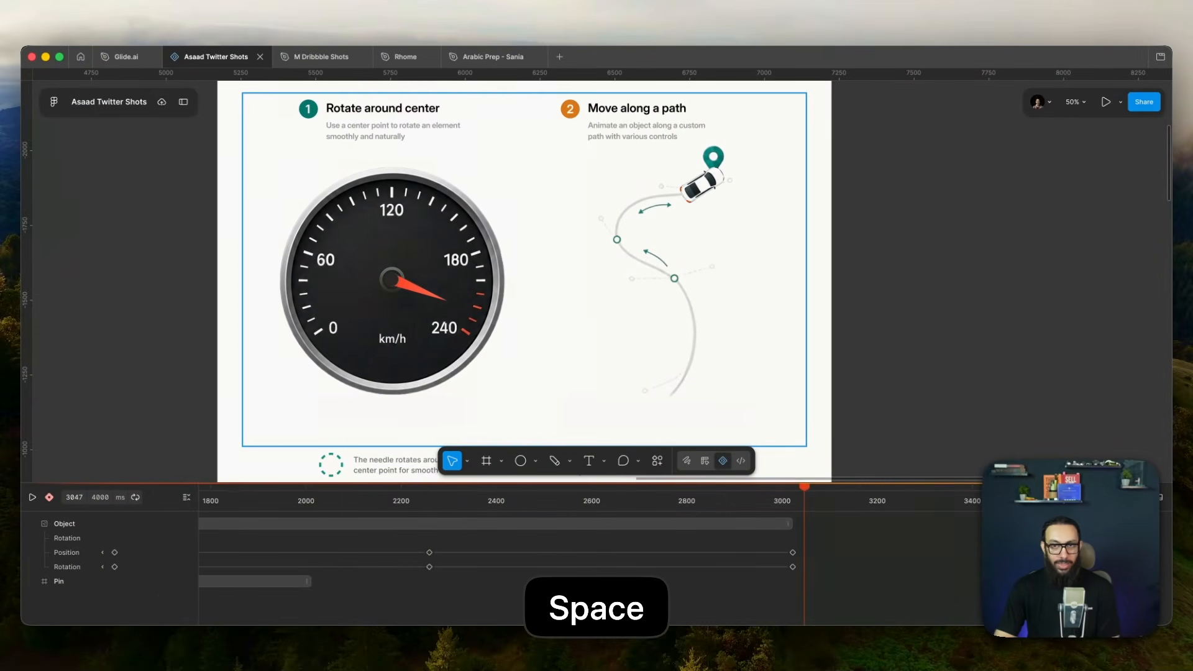
- Add a rotation keyframe for the car at about 2534 ms, just past the outer bend, and play back the animation
drag(804, 491, 560, 523)
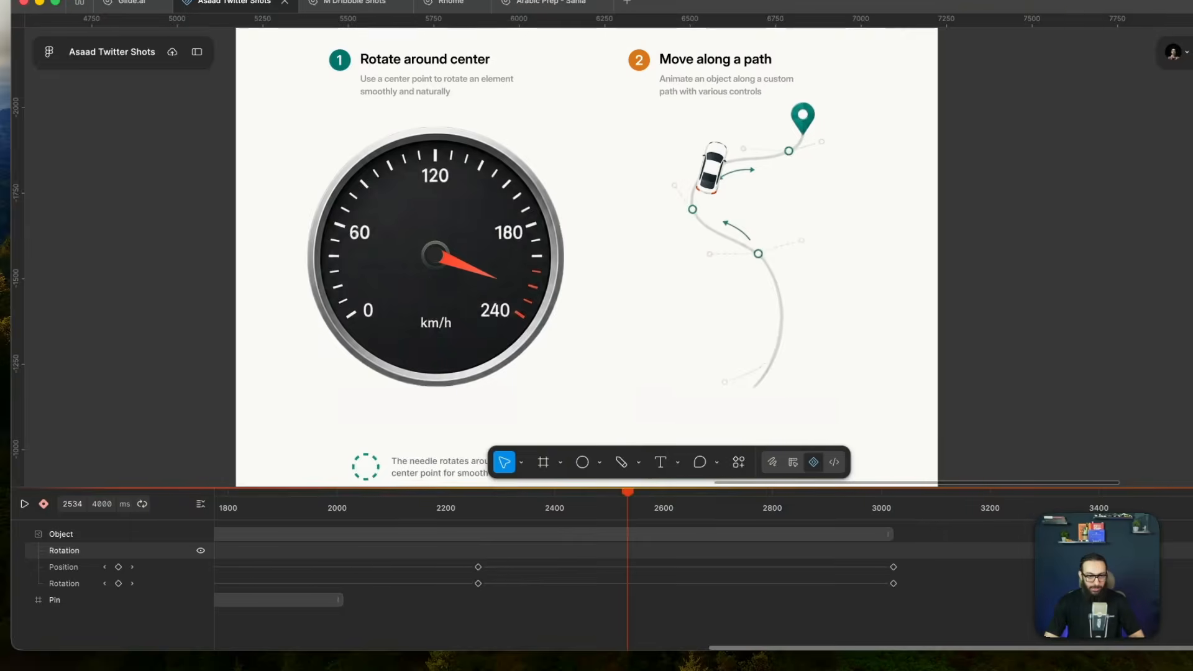
click(721, 172)
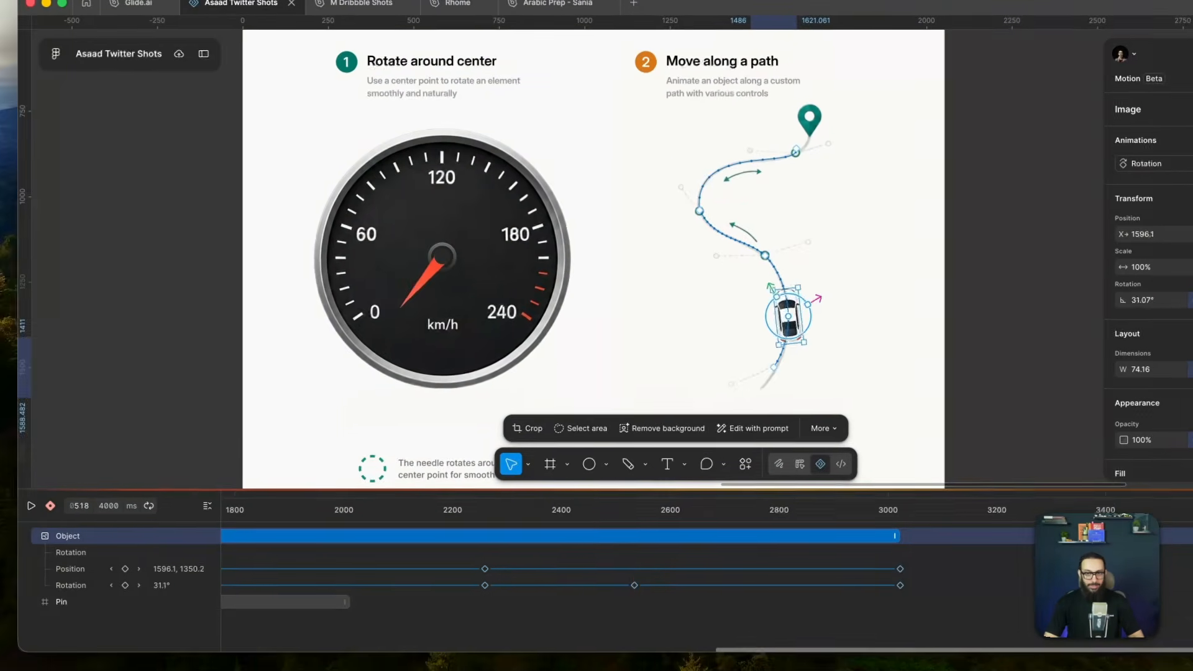
key(space)
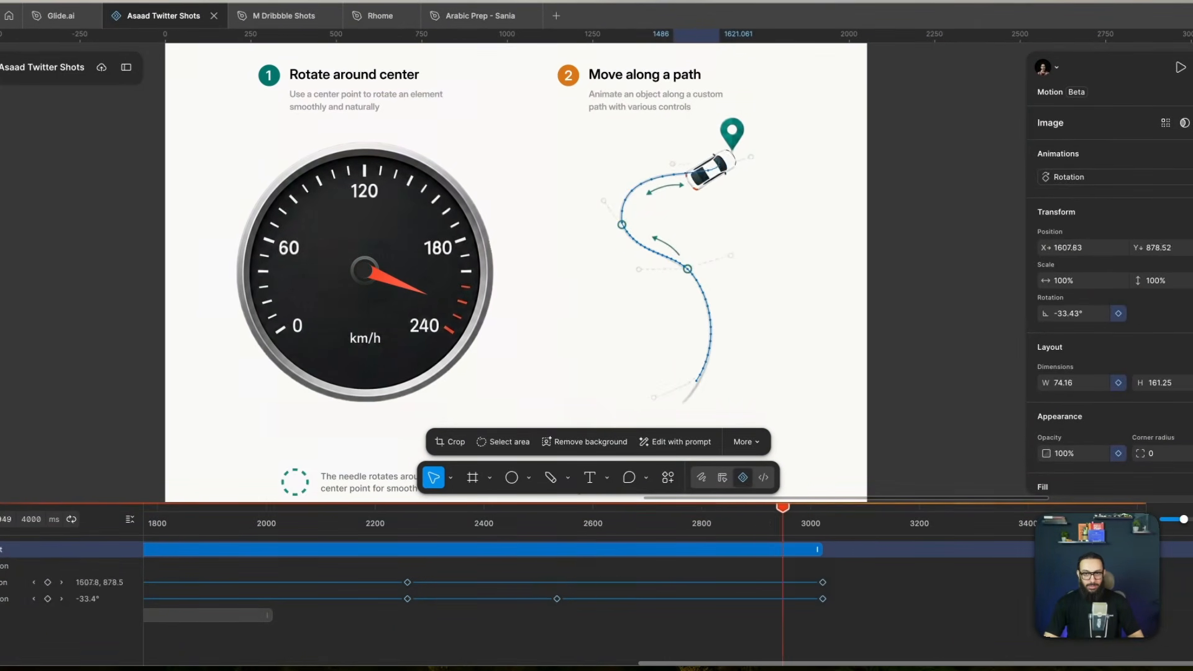
- Rotate the car to about -54.5° at 2760 ms and about -16.8° at its final keyframe, checking the playback
key(space)
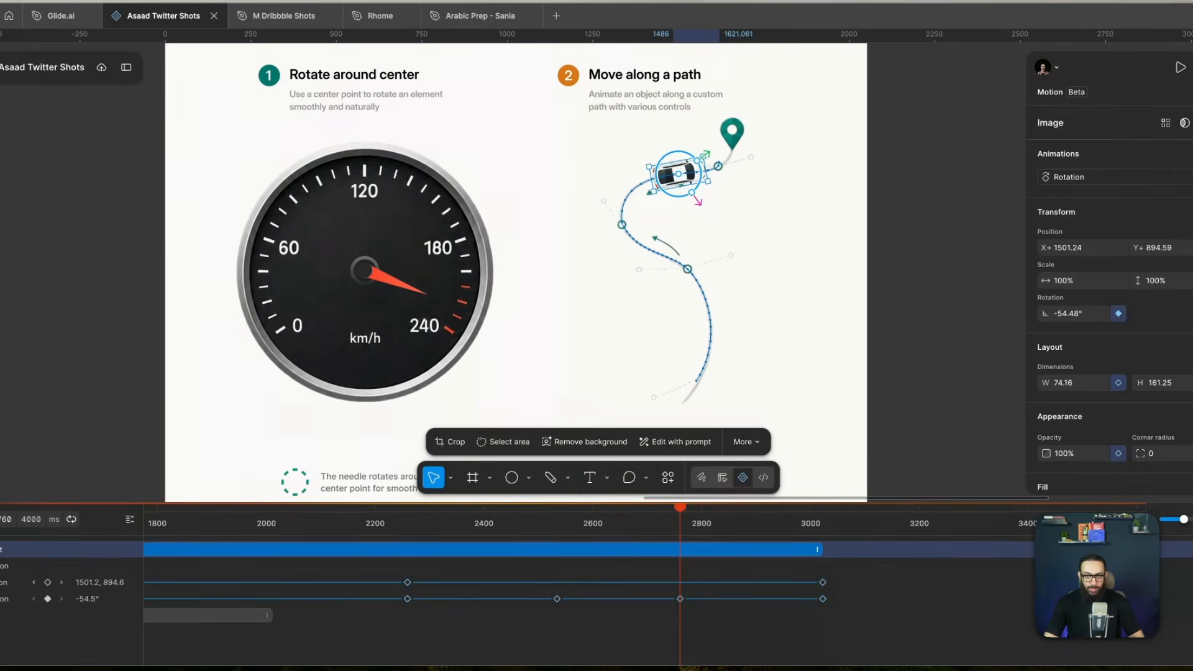
key(space)
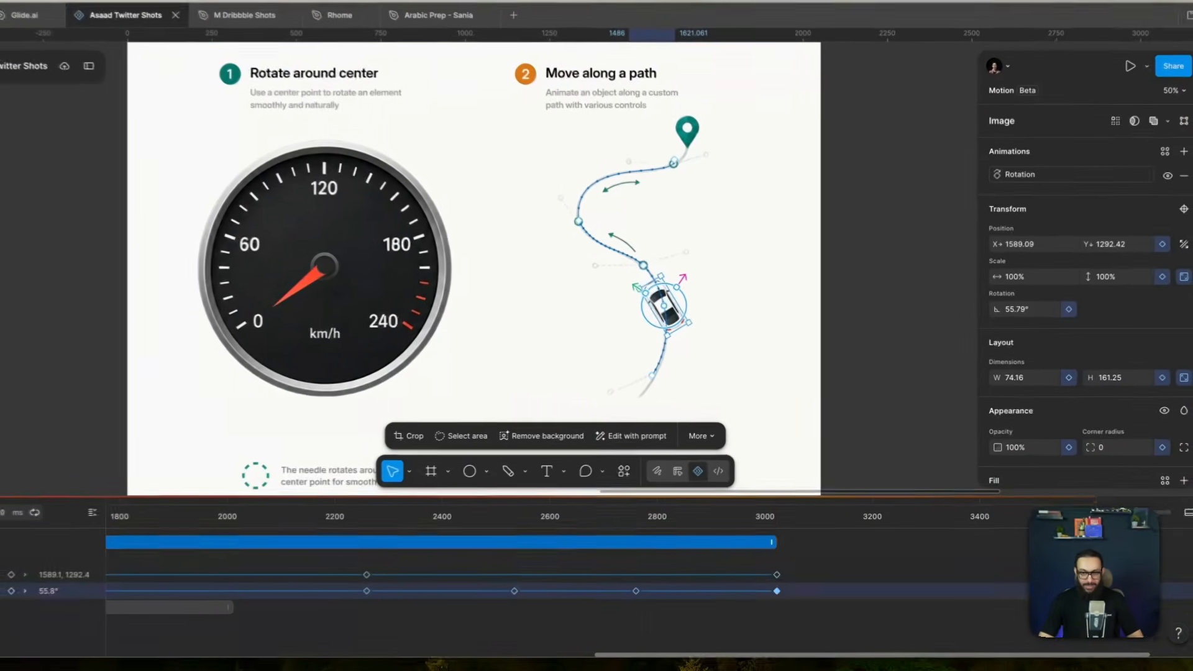
drag(658, 166, 658, 159)
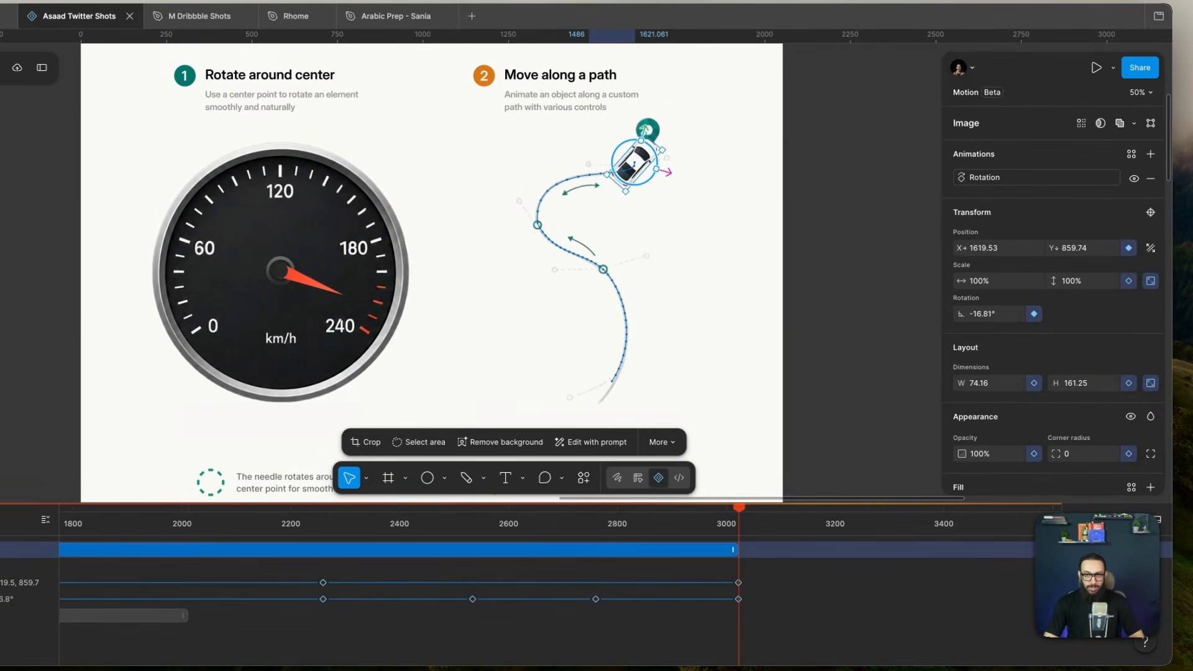
key(space)
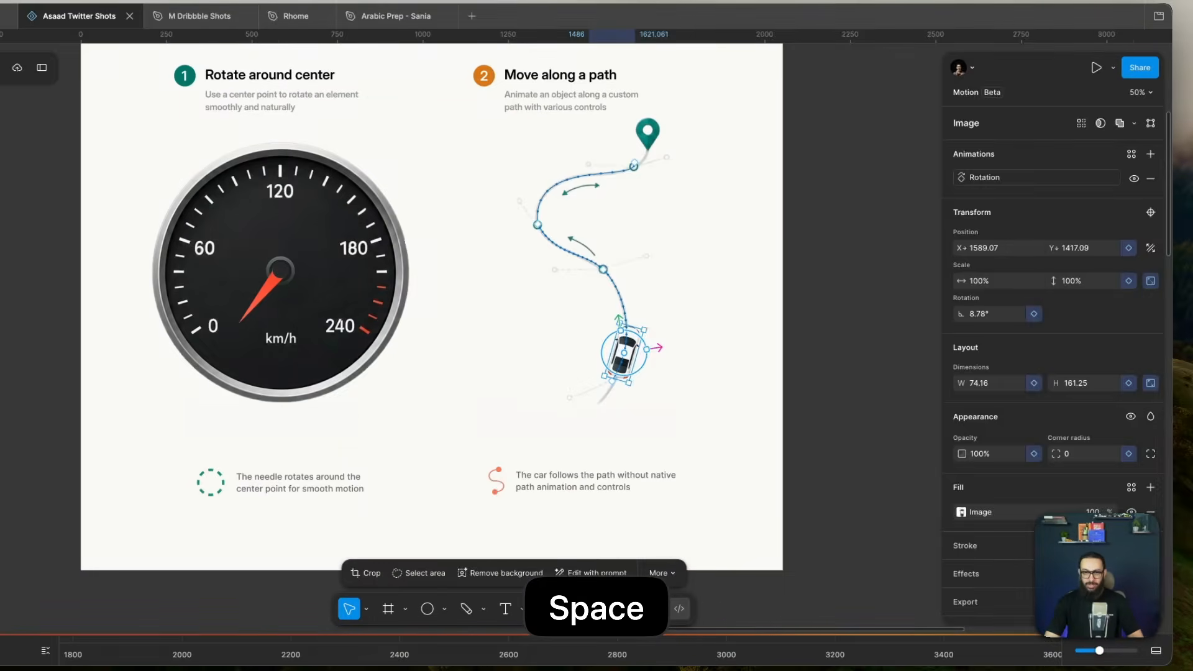
- Deselect the car and play back the animation to check its movement and turns along the whole road
scroll(432, 310, up, 2)
scroll(431, 311, down, 2)
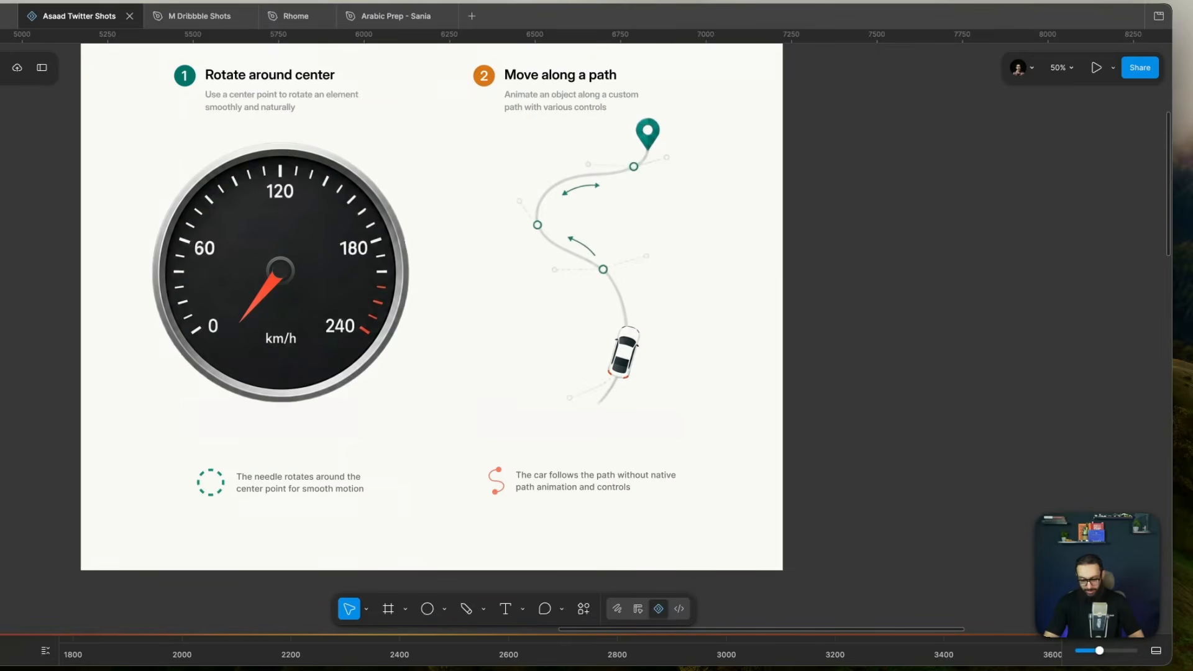
key(space)
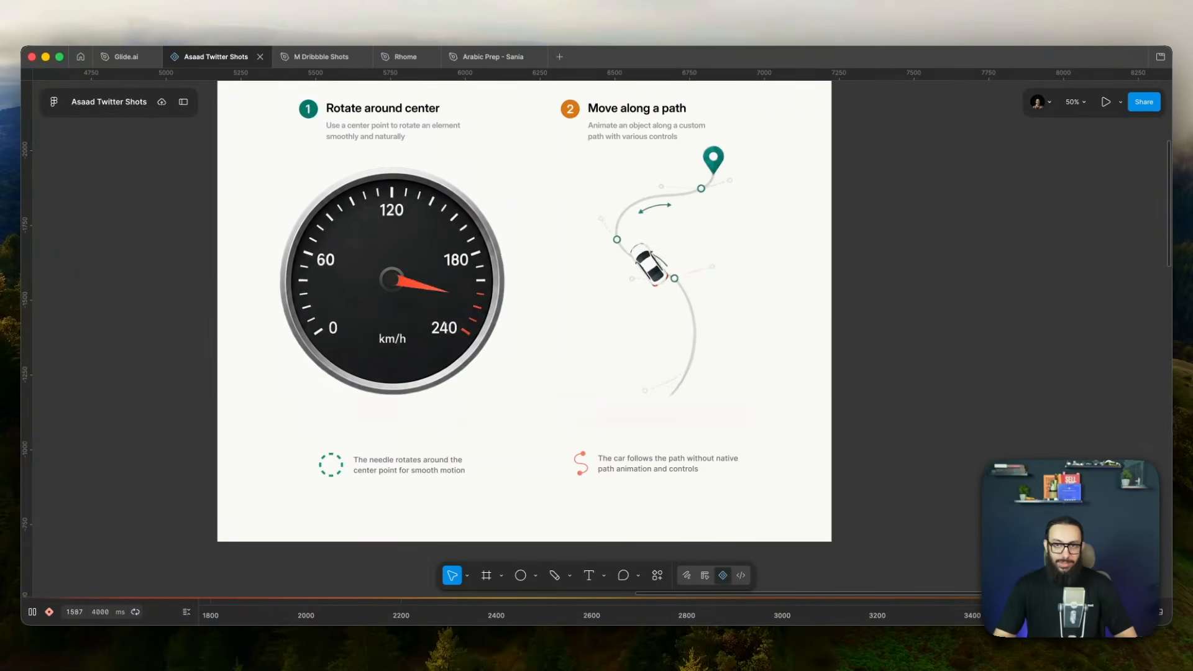
key(space)
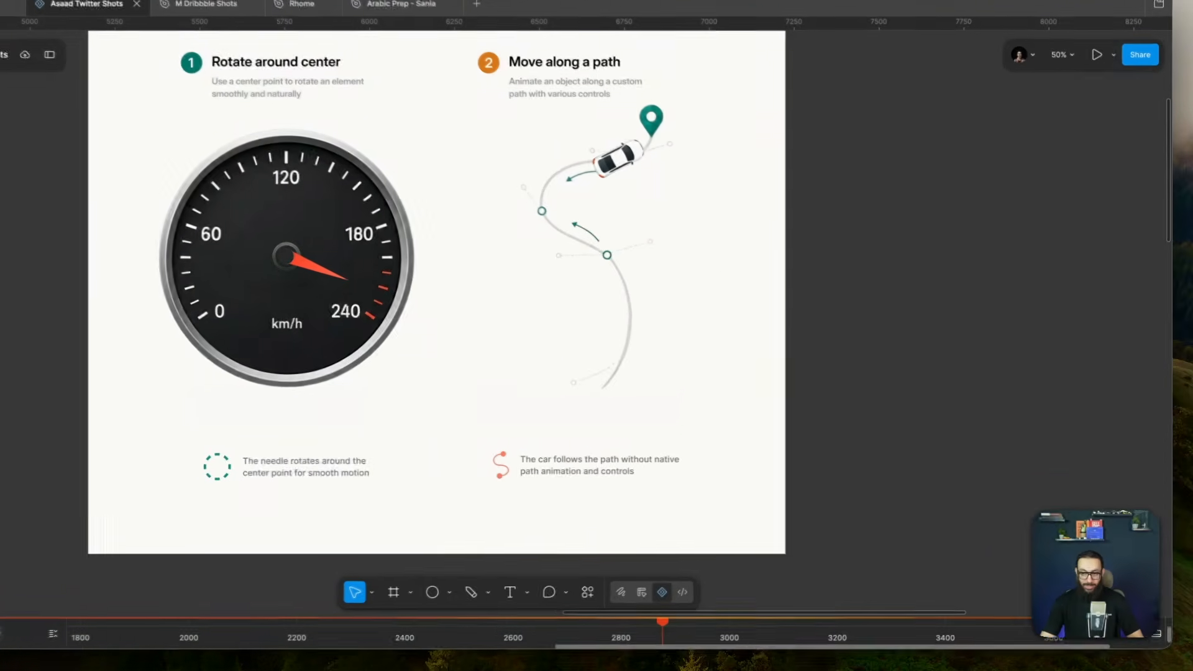
click(1157, 612)
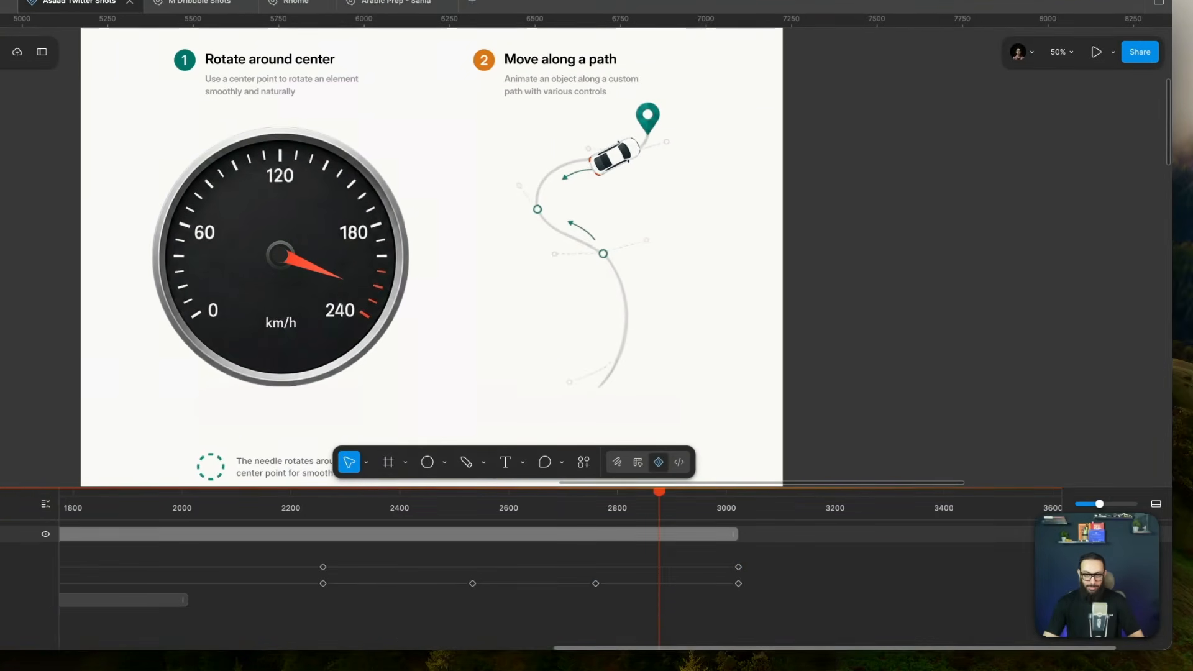
click(18, 533)
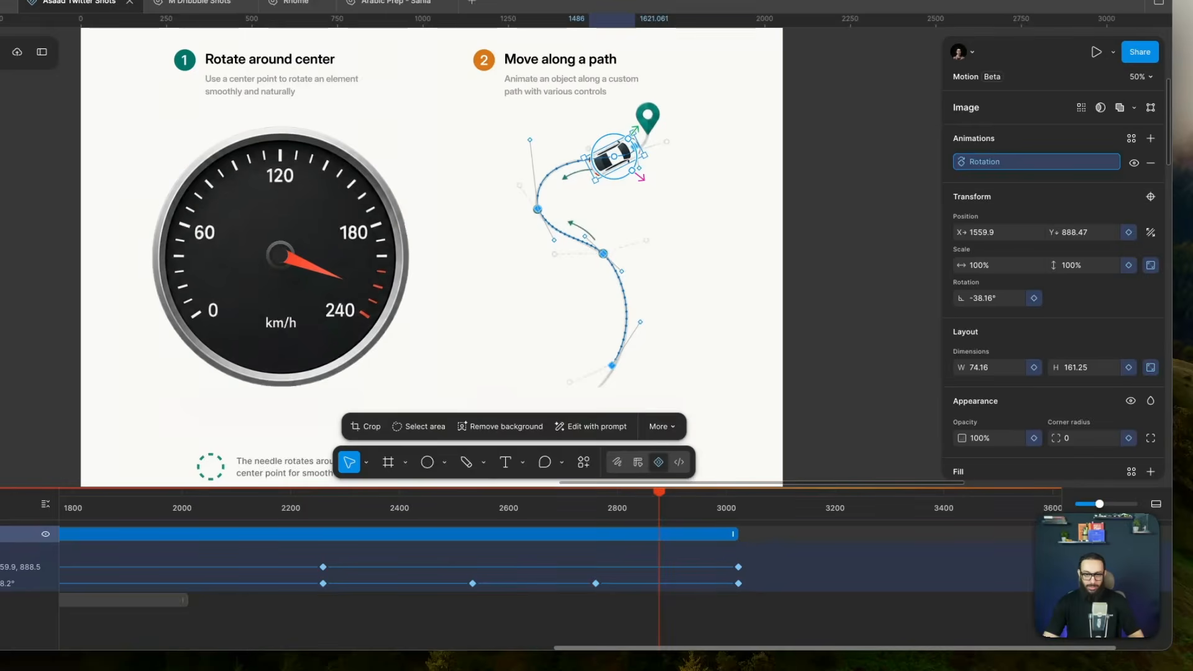
drag(733, 533, 1167, 533)
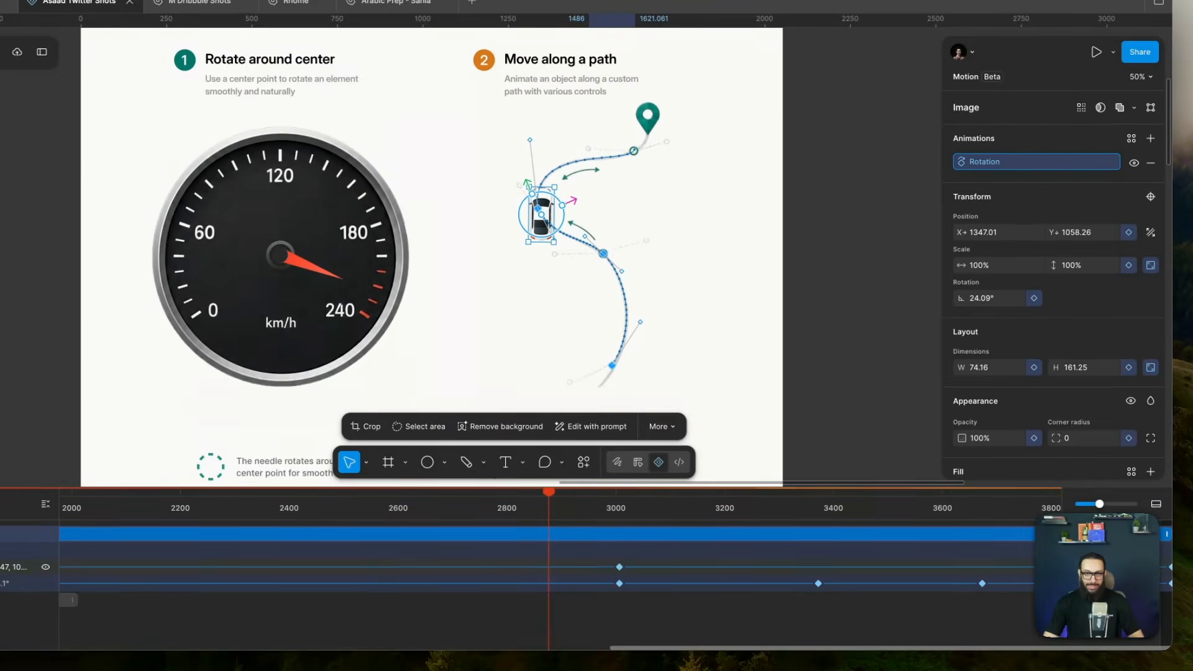
key(super+z)
key(super+z)
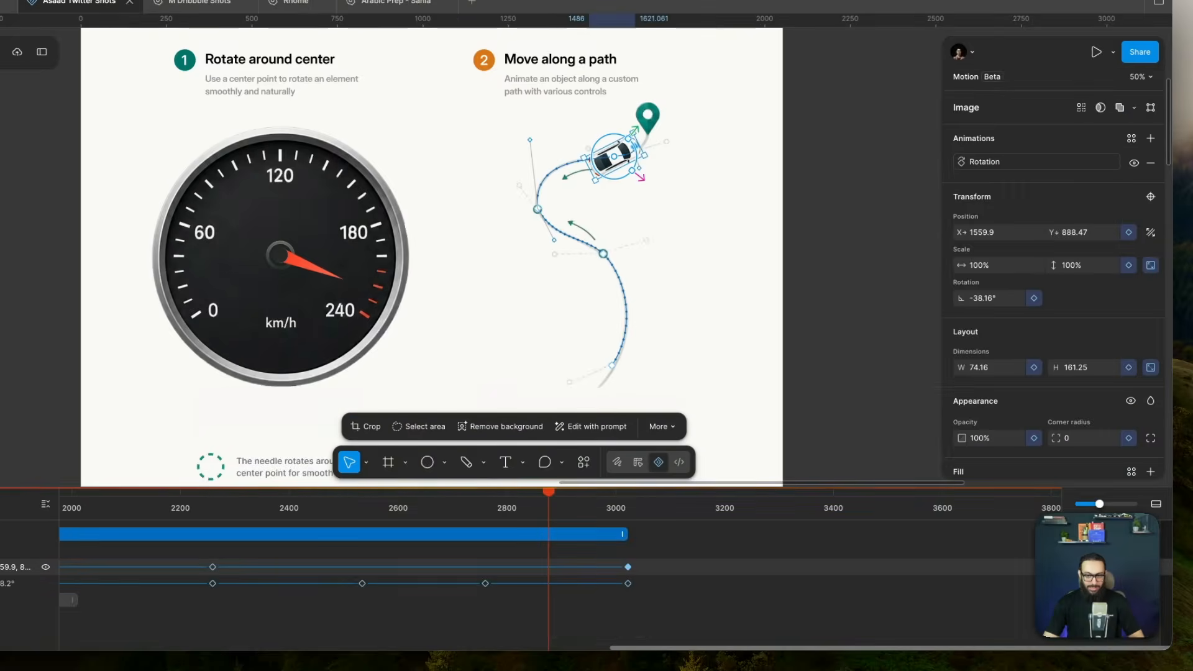
- Move the car's final keyframes to about 4000 ms and its middle rotation keyframes to about 2730 and 3300 ms, checking the playback
key(space)
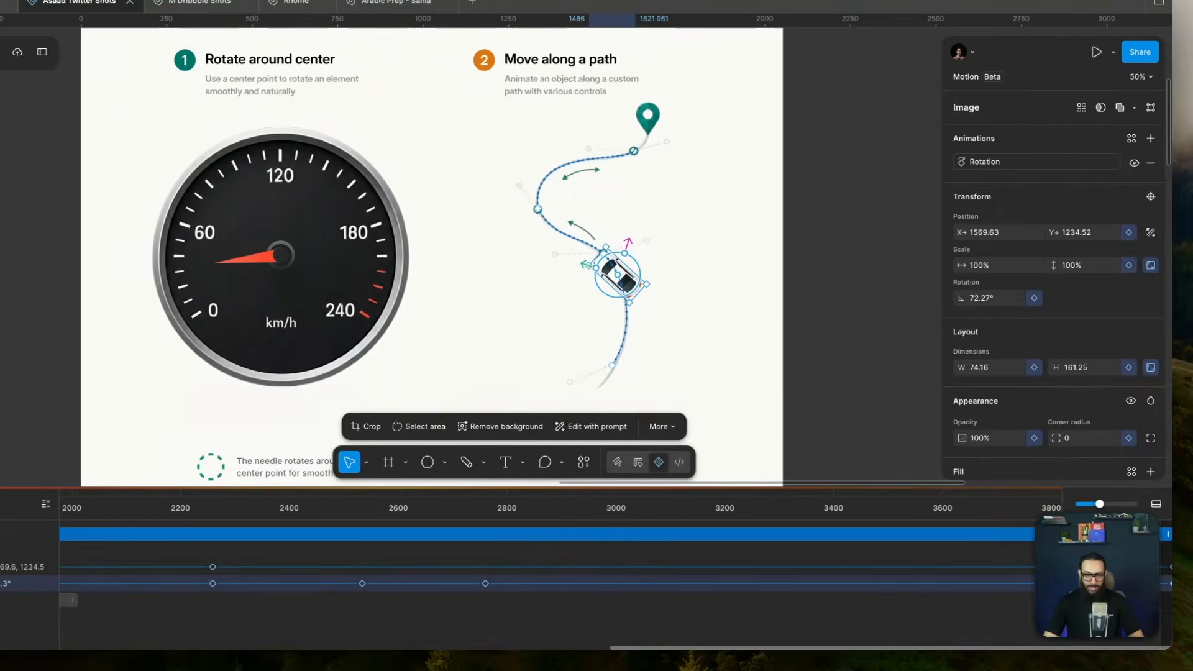
drag(350, 578, 615, 602)
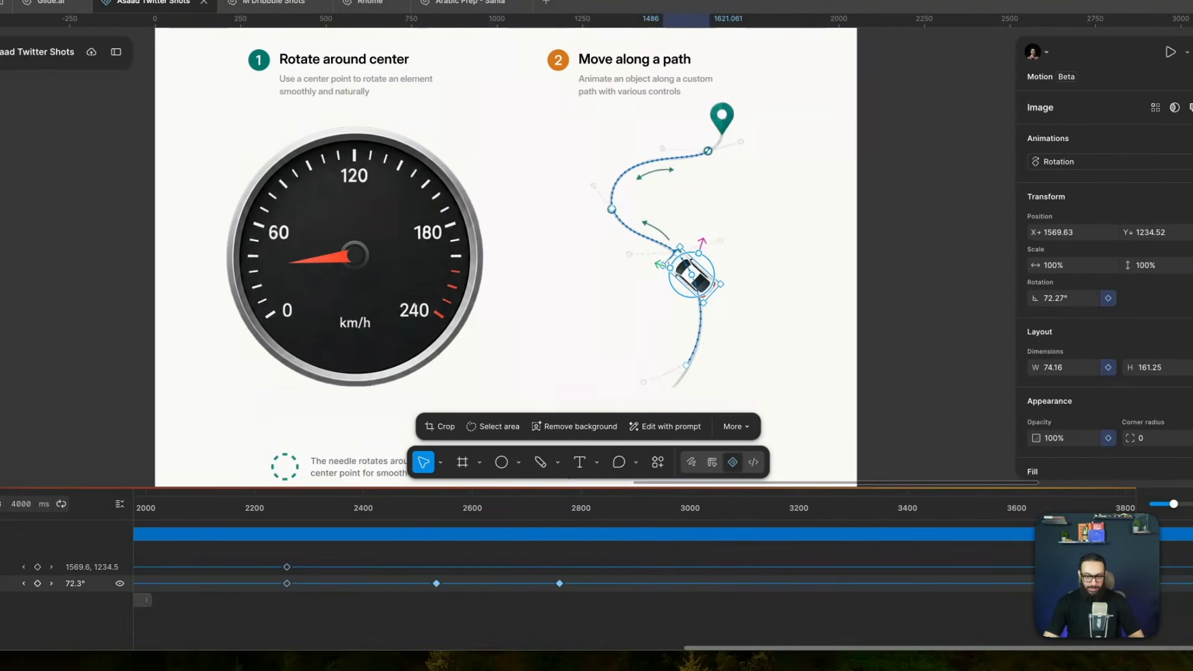
key(super+z)
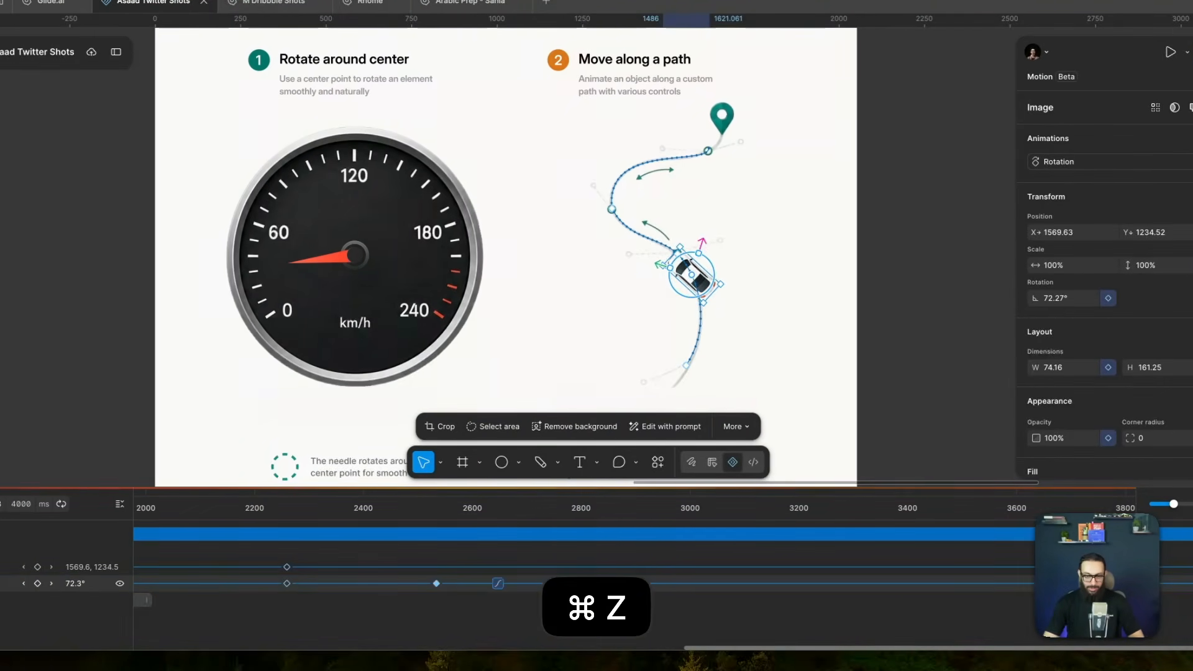
key(super+z)
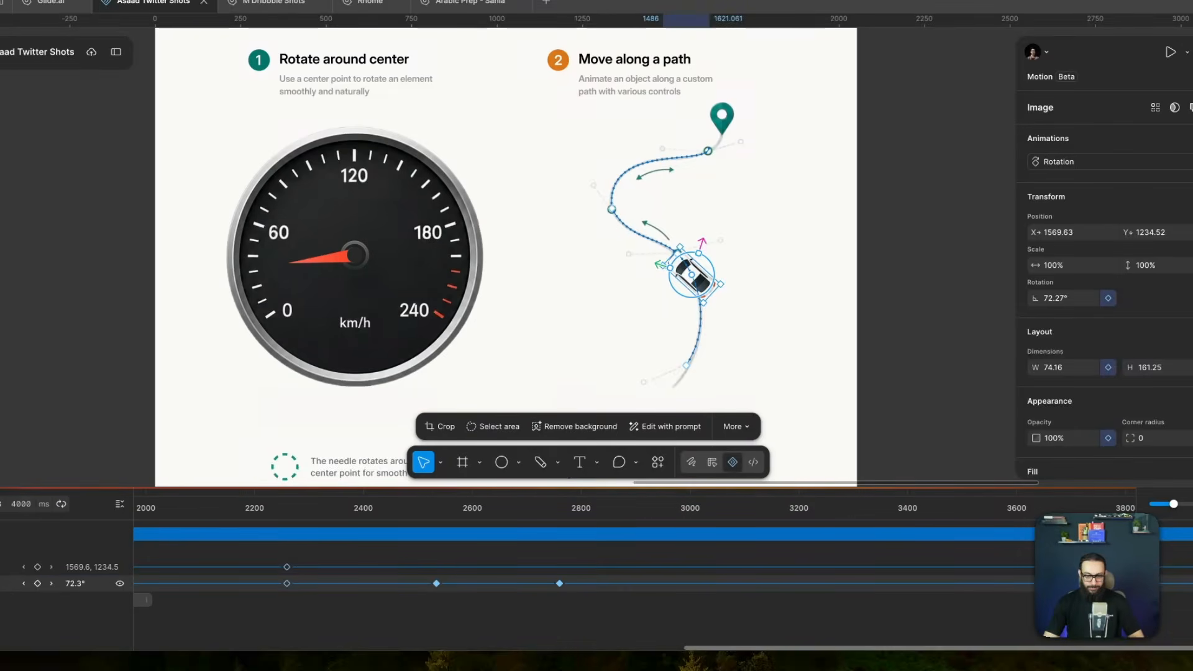
drag(838, 583, 855, 584)
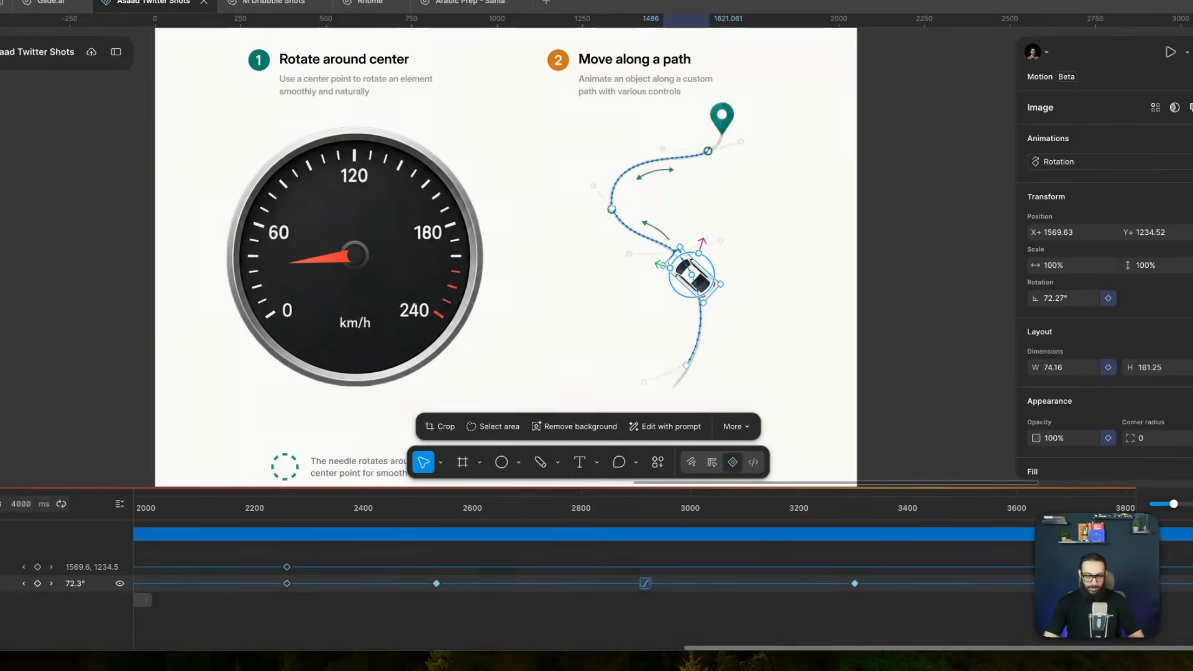
key(space)
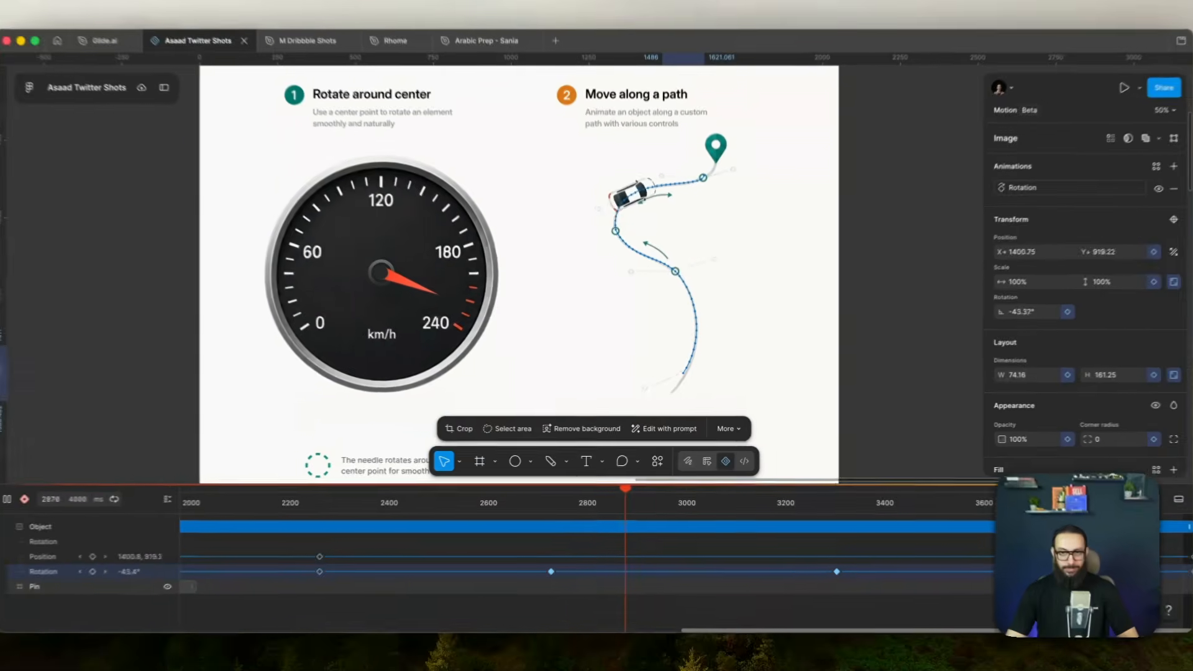
key(space)
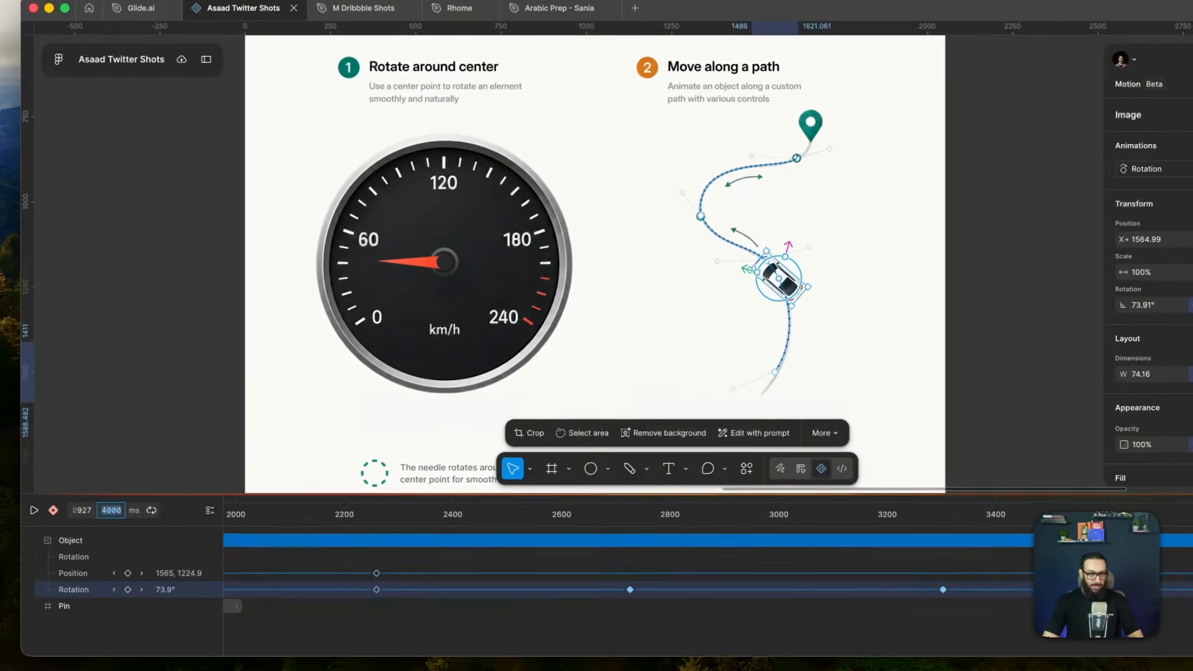
- Extend the animation's total duration beyond 4000 ms, collapse the timeline, and play back the result
text(500)
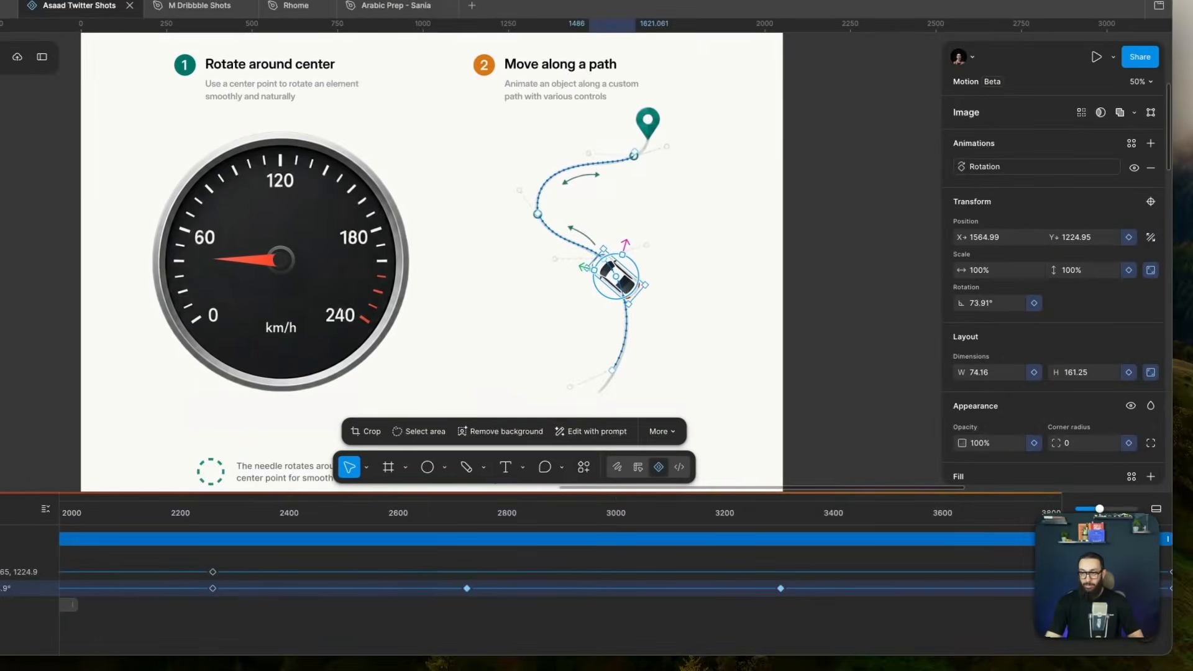
click(1156, 508)
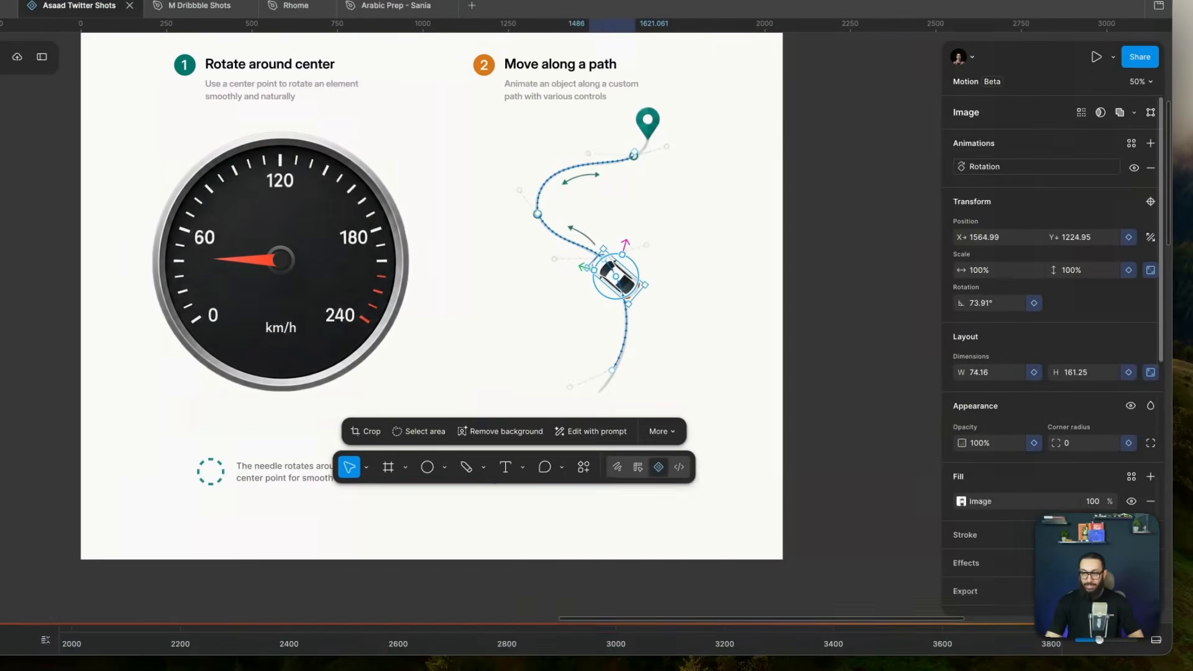
key(space)
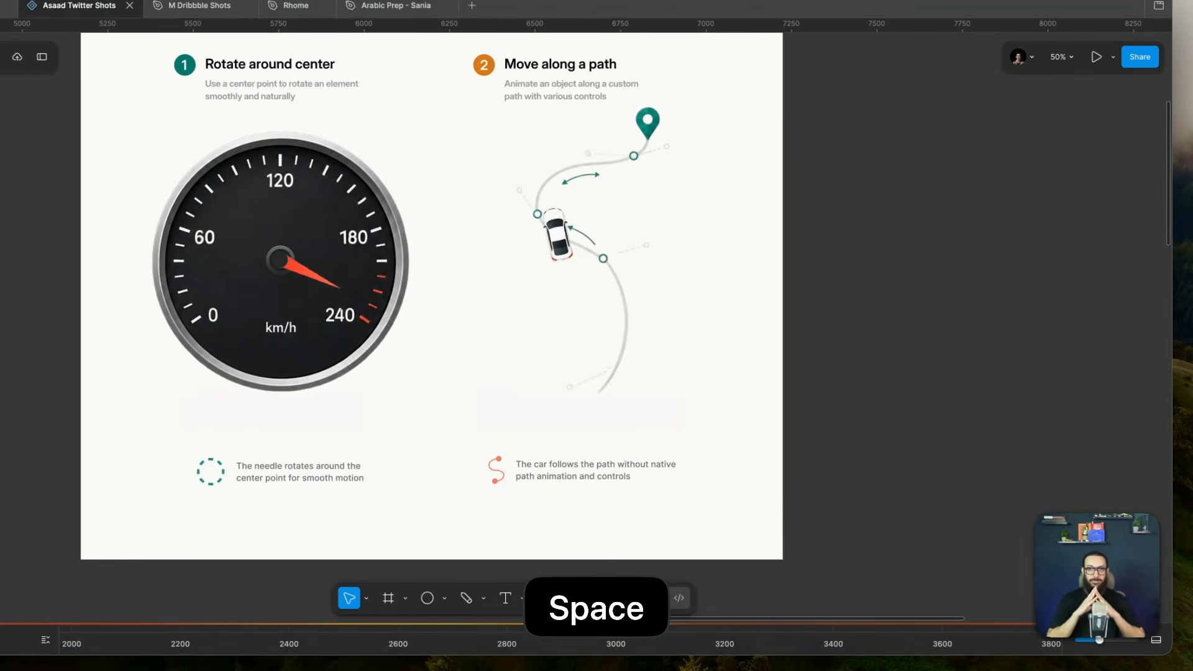